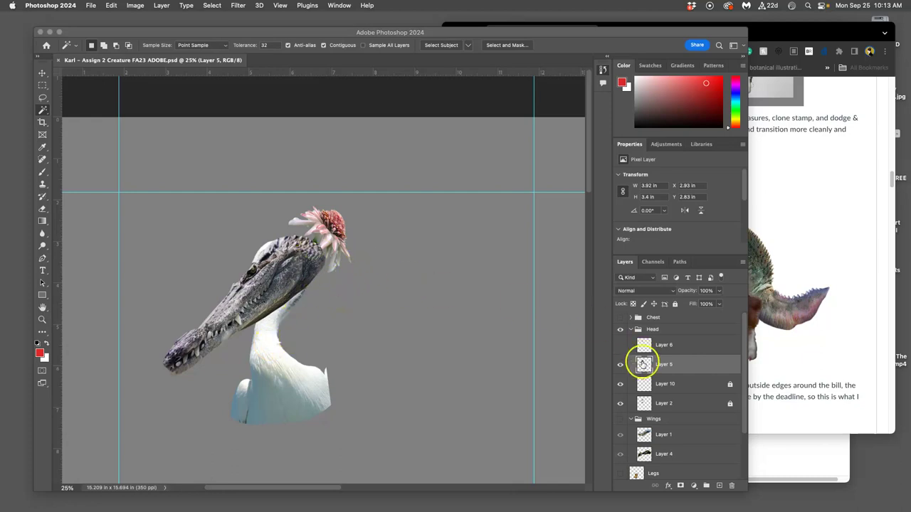
# Hide and then show Layer 5 to check its contents.
pyautogui.click(619, 366)
pyautogui.click(619, 366)
pyautogui.click(619, 366)
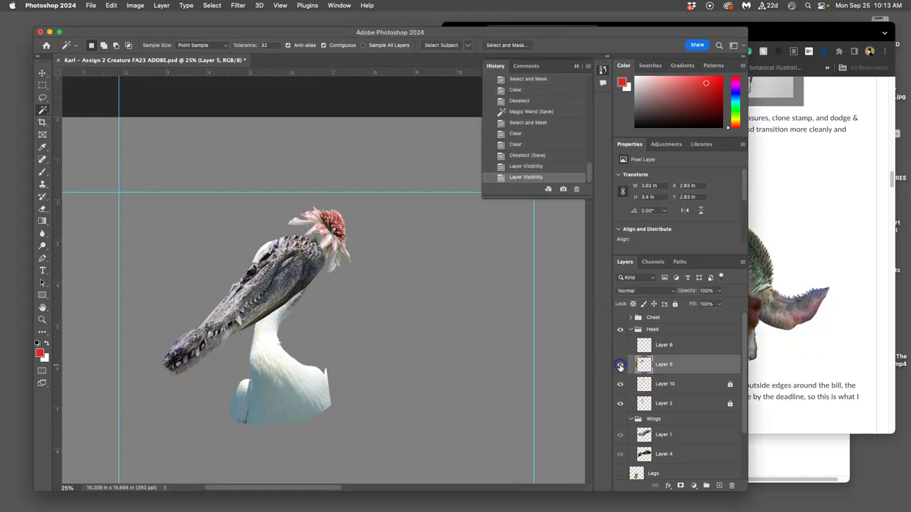
pyautogui.click(619, 366)
pyautogui.click(619, 366)
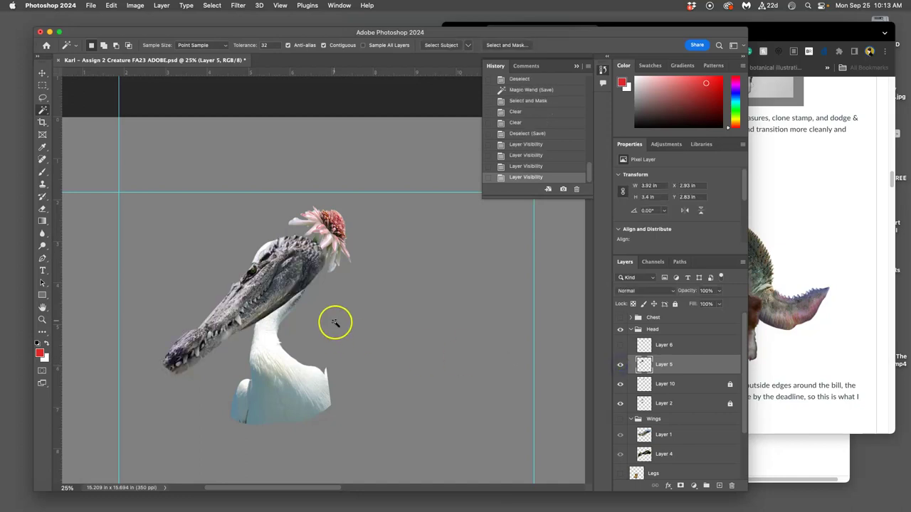
# Zoom in on the creature's head and switch to the Eraser tool.
pyautogui.press('super+equal')
pyautogui.press('super+equal')
pyautogui.hscroll(-5, 299, 305)
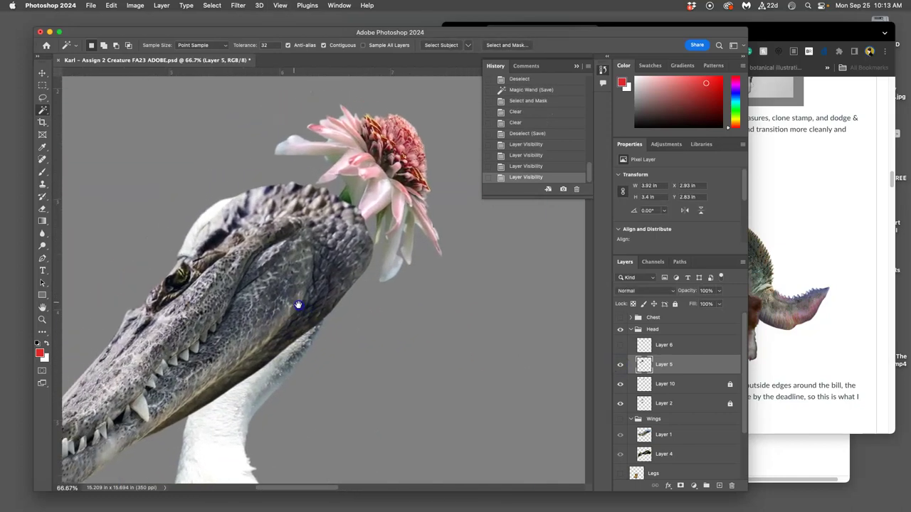
pyautogui.scroll(-2, 275, 178)
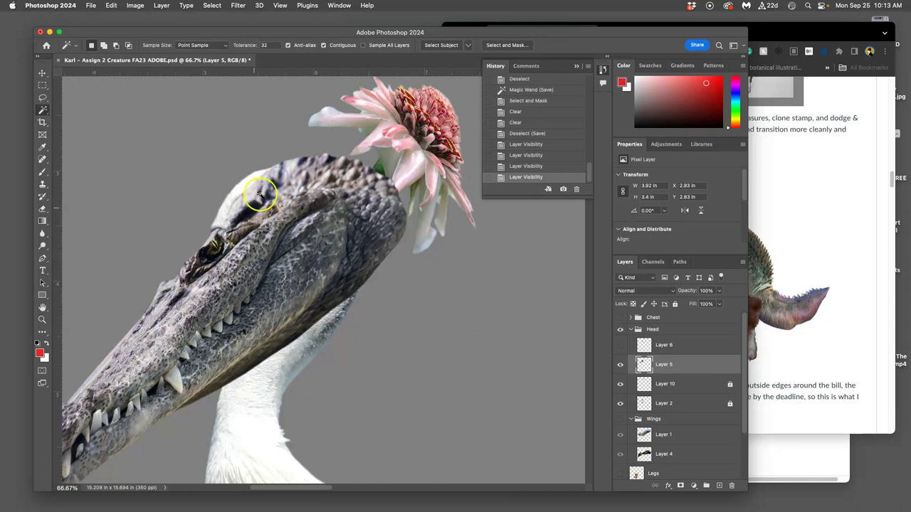
pyautogui.click(43, 209)
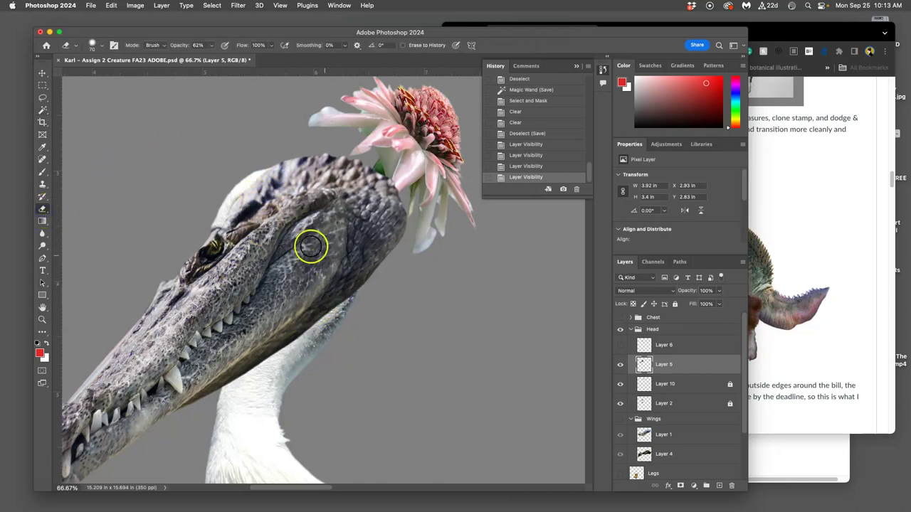
# Set Eraser opacity to 100% and try a stroke along the jaw's underside.
pyautogui.click(212, 47)
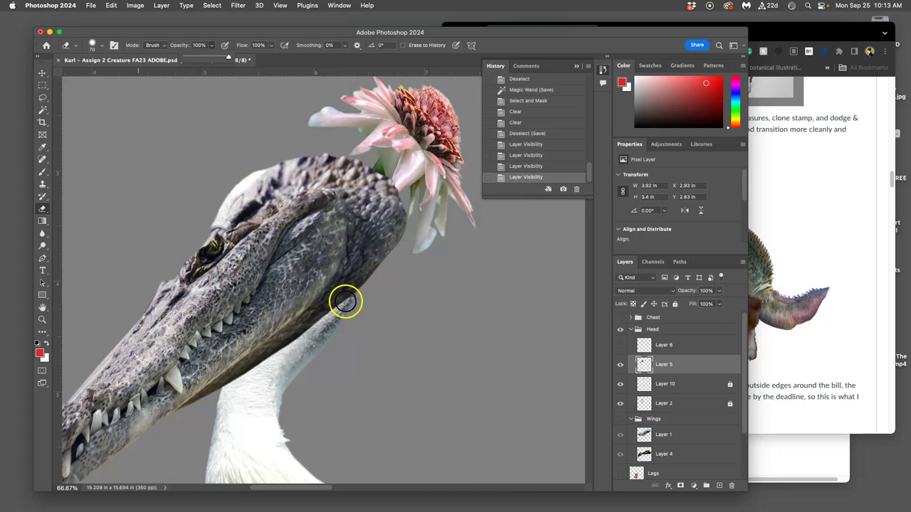
pyautogui.moveTo(346, 300); pyautogui.dragTo(335, 306)
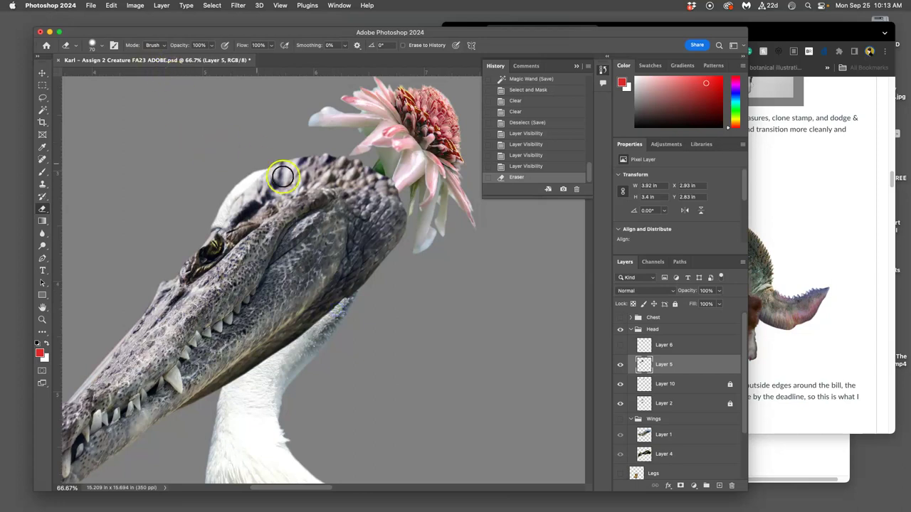
pyautogui.press('super+equal')
pyautogui.press('super+equal')
pyautogui.press('super+equal')
pyautogui.moveTo(402, 322); pyautogui.dragTo(381, 259)
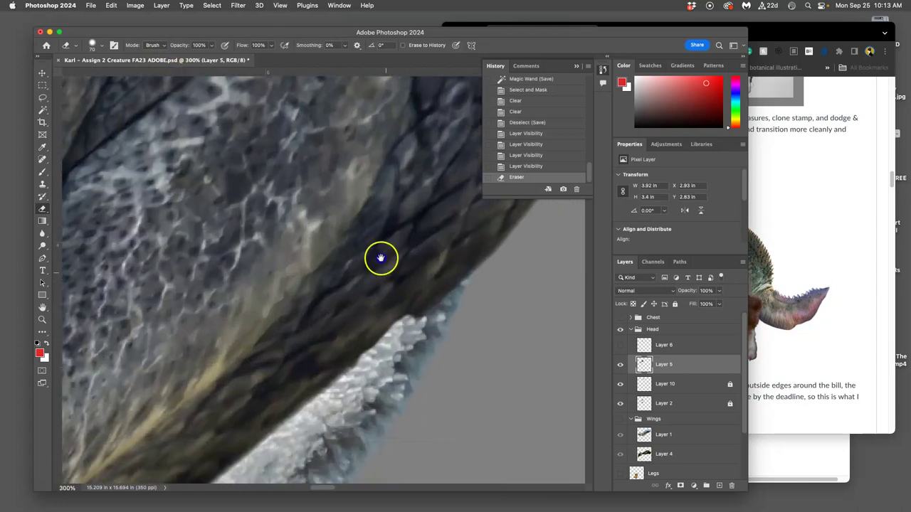
pyautogui.scroll(-5, 381, 259)
# Undo that stroke, set brush hardness to 0%, and soften the bill's lower edge against the neck.
pyautogui.press('super+z')
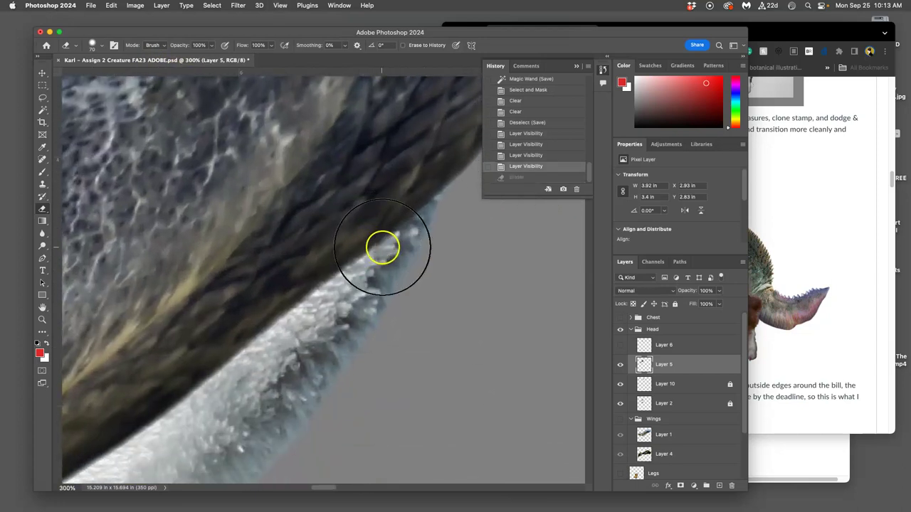
pyautogui.click(91, 45)
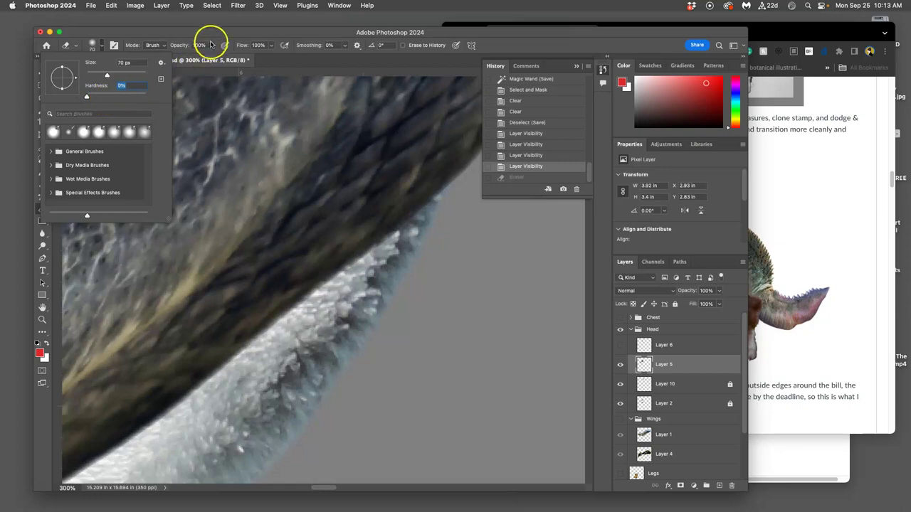
pyautogui.moveTo(417, 207)
pyautogui.mouseDown()
pyautogui.moveTo(319, 309)
pyautogui.moveTo(278, 342)
pyautogui.moveTo(384, 244)
pyautogui.moveTo(118, 486)
pyautogui.moveTo(299, 360)
pyautogui.mouseUp()
pyautogui.scroll(-10, 301, 355)
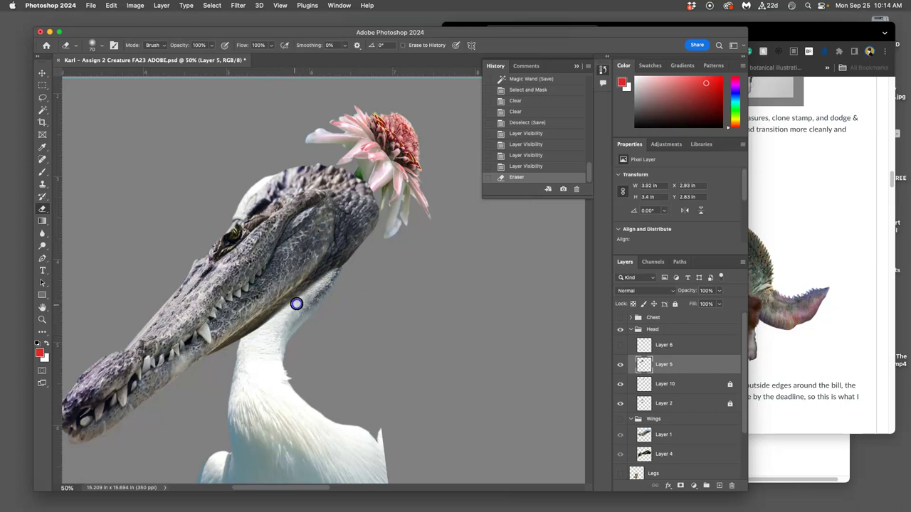
# Softly erase along the beak edge where it meets the neck.
pyautogui.click(237, 353)
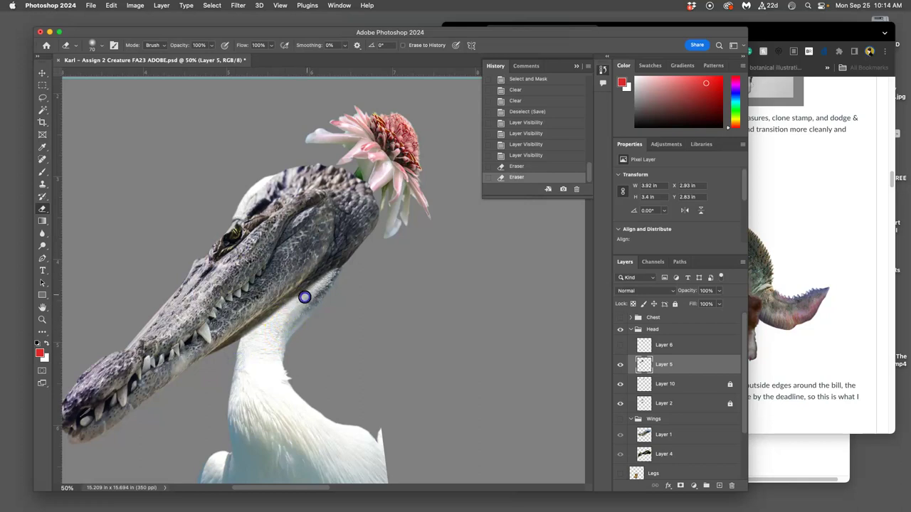
pyautogui.moveTo(293, 304)
pyautogui.mouseDown()
pyautogui.moveTo(329, 267)
pyautogui.moveTo(307, 294)
pyautogui.moveTo(361, 261)
pyautogui.moveTo(343, 281)
pyautogui.moveTo(369, 238)
pyautogui.moveTo(364, 209)
pyautogui.moveTo(384, 206)
pyautogui.moveTo(372, 232)
pyautogui.moveTo(318, 196)
pyautogui.moveTo(275, 200)
pyautogui.mouseUp()
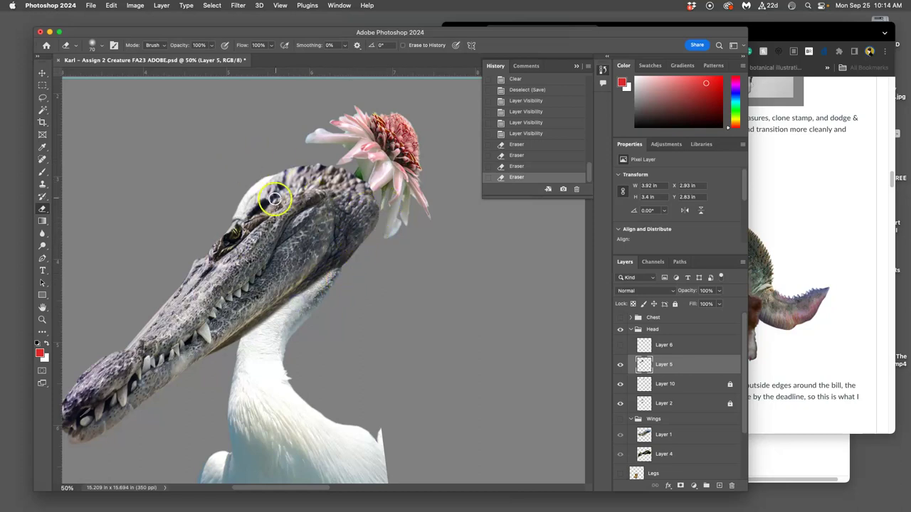
pyautogui.scroll(6, 271, 186)
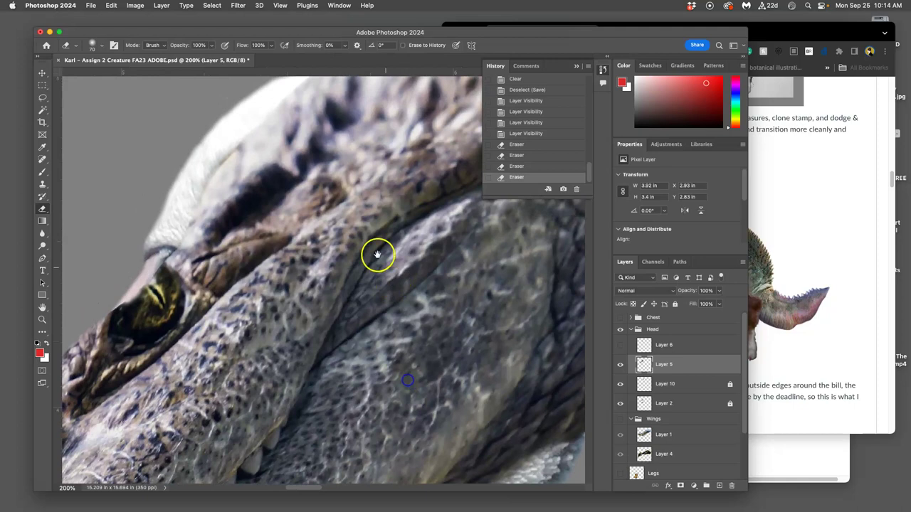
pyautogui.moveTo(377, 255); pyautogui.dragTo(392, 368)
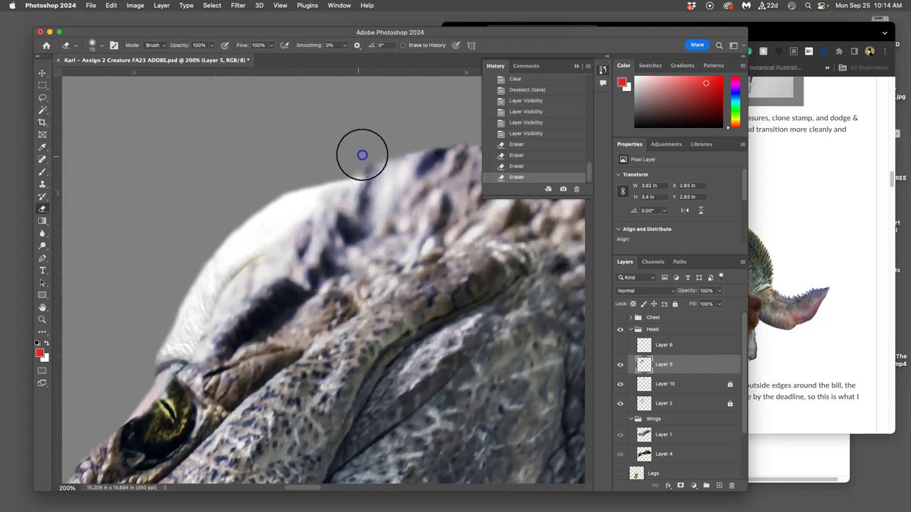
# Soften the beak's top edge, undoing the stray eraser strokes.
pyautogui.moveTo(378, 145)
pyautogui.mouseDown()
pyautogui.moveTo(394, 151)
pyautogui.moveTo(362, 156)
pyautogui.mouseUp()
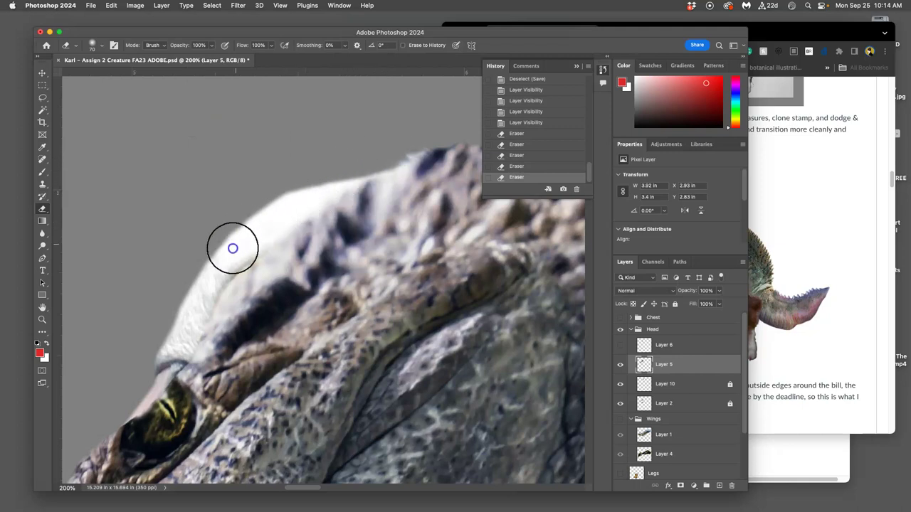
pyautogui.moveTo(254, 251); pyautogui.dragTo(265, 235)
pyautogui.press('super+z')
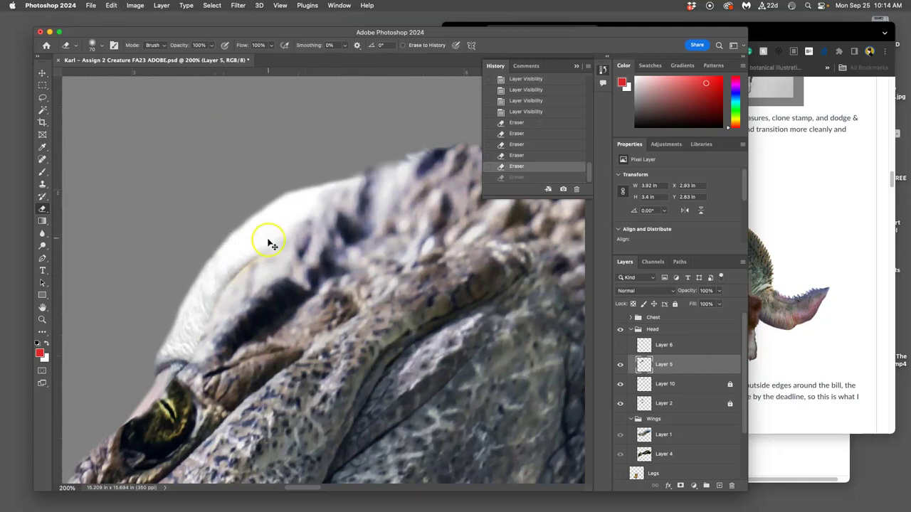
pyautogui.moveTo(375, 162)
pyautogui.mouseDown()
pyautogui.moveTo(327, 185)
pyautogui.moveTo(350, 176)
pyautogui.mouseUp()
pyautogui.press('super+z')
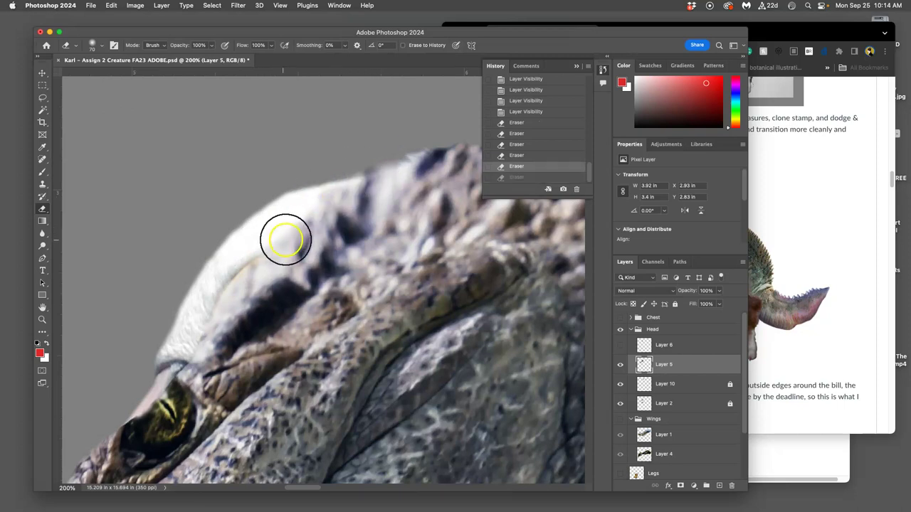
# Lighten the area above the crocodile eye with the soft eraser.
pyautogui.moveTo(336, 293)
pyautogui.mouseDown()
pyautogui.moveTo(363, 227)
pyautogui.moveTo(434, 148)
pyautogui.mouseUp()
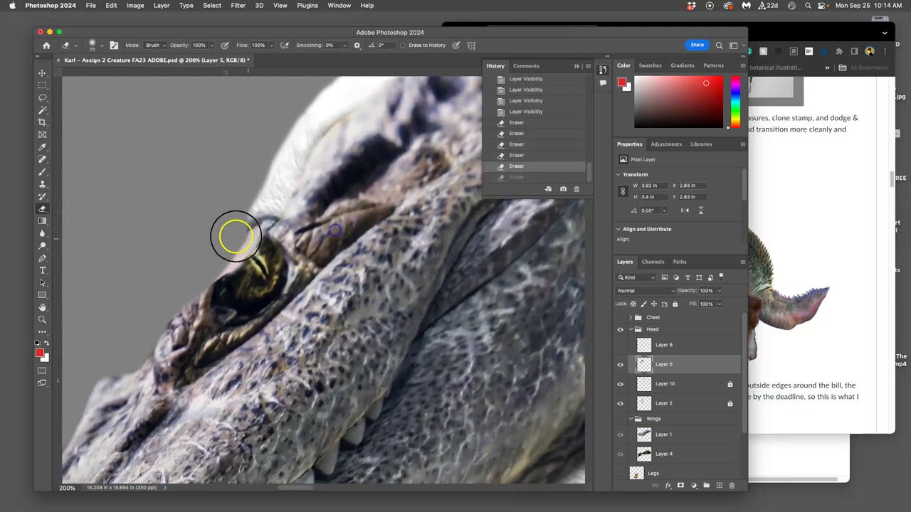
pyautogui.moveTo(273, 222)
pyautogui.mouseDown()
pyautogui.moveTo(246, 260)
pyautogui.moveTo(255, 244)
pyautogui.moveTo(255, 278)
pyautogui.moveTo(264, 251)
pyautogui.moveTo(254, 282)
pyautogui.moveTo(275, 253)
pyautogui.moveTo(266, 271)
pyautogui.moveTo(276, 268)
pyautogui.moveTo(250, 301)
pyautogui.moveTo(228, 298)
pyautogui.moveTo(246, 265)
pyautogui.moveTo(225, 275)
pyautogui.moveTo(230, 310)
pyautogui.moveTo(219, 263)
pyautogui.moveTo(222, 294)
pyautogui.moveTo(284, 220)
pyautogui.moveTo(275, 239)
pyautogui.moveTo(300, 222)
pyautogui.moveTo(260, 266)
pyautogui.mouseUp()
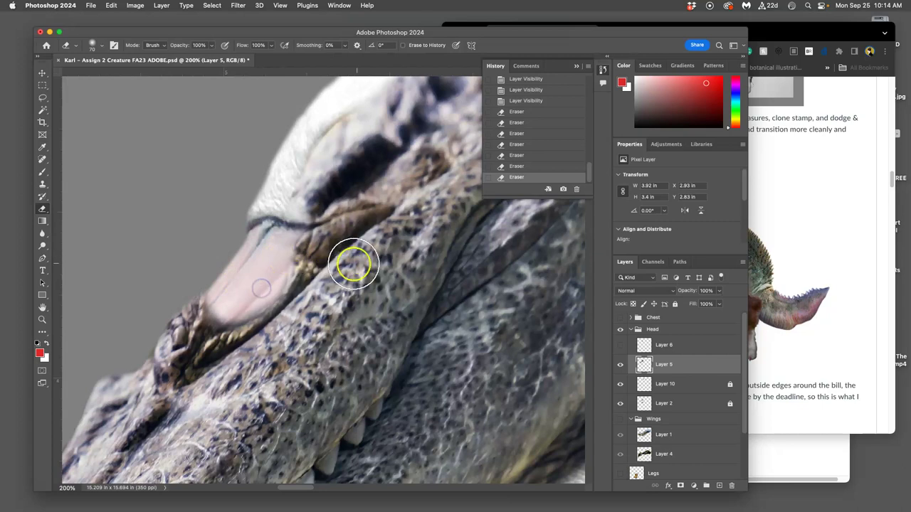
pyautogui.press('super+minus')
pyautogui.press('super+minus')
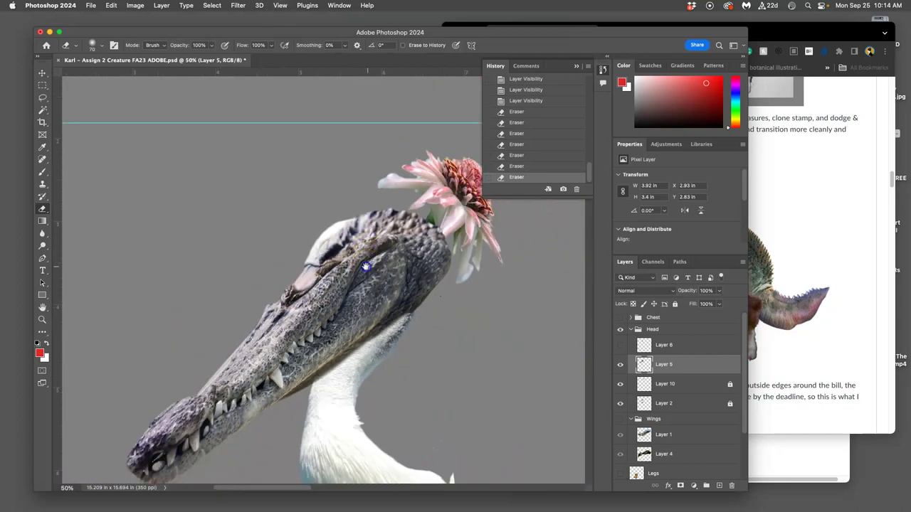
# Erase the purple mark near the eye and raise eraser hardness to about 51%.
pyautogui.hscroll(2, 349, 260)
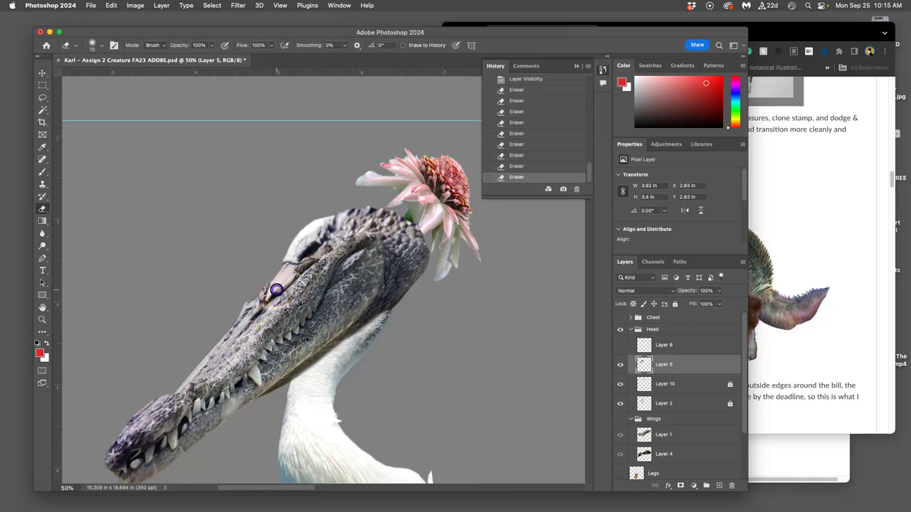
pyautogui.moveTo(254, 324)
pyautogui.mouseDown()
pyautogui.moveTo(326, 246)
pyautogui.moveTo(366, 237)
pyautogui.moveTo(597, 283)
pyautogui.moveTo(601, 295)
pyautogui.moveTo(471, 343)
pyautogui.moveTo(404, 303)
pyautogui.mouseUp()
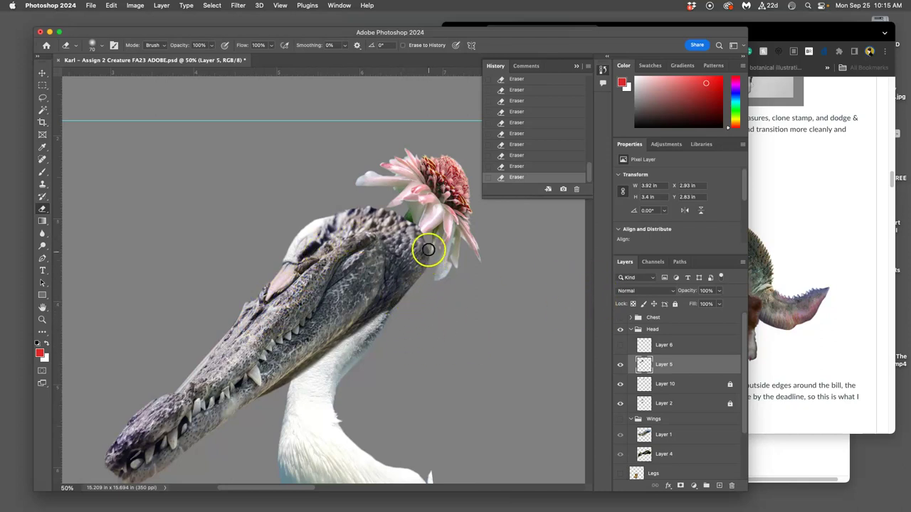
pyautogui.click(102, 45)
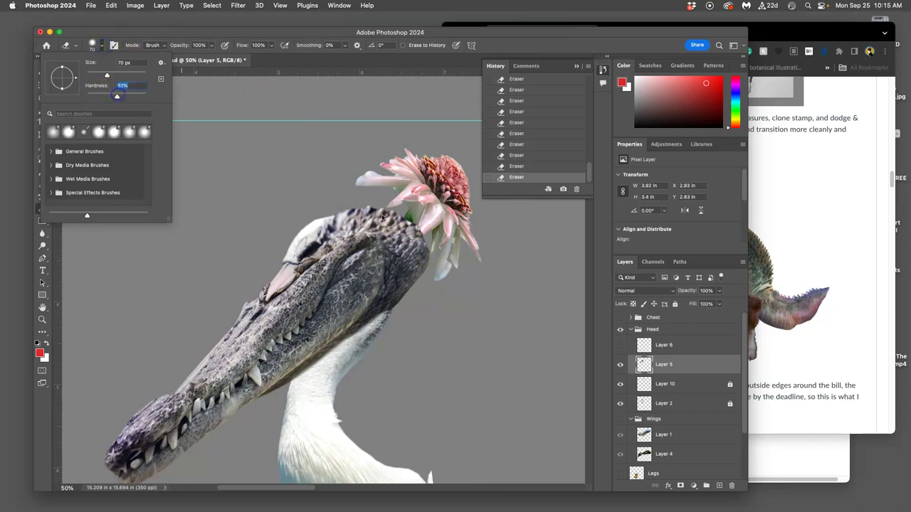
pyautogui.moveTo(488, 270)
pyautogui.mouseDown()
pyautogui.moveTo(508, 264)
pyautogui.moveTo(476, 275)
pyautogui.moveTo(332, 276)
pyautogui.mouseUp()
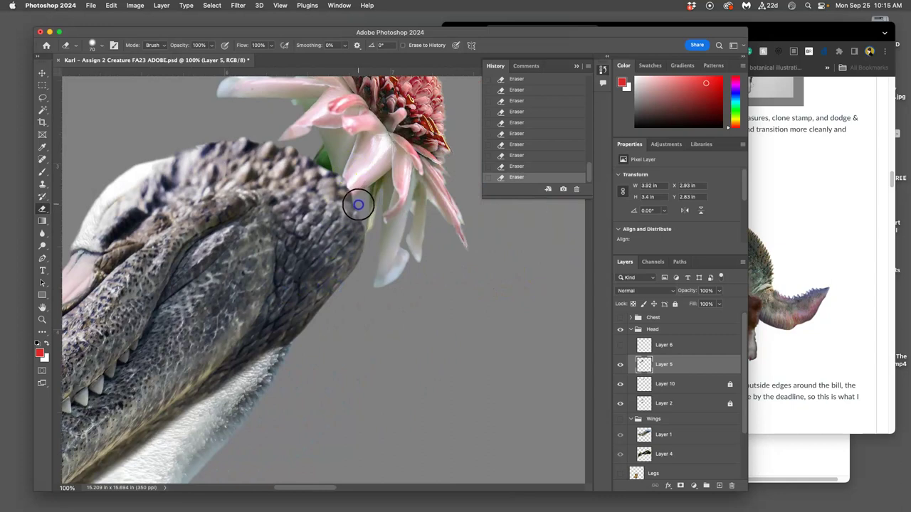
# Trim the head's right edge by the flower stem, then move Layer 10 above Layer 5.
pyautogui.moveTo(362, 220); pyautogui.dragTo(347, 280)
pyautogui.moveTo(321, 324); pyautogui.dragTo(361, 241)
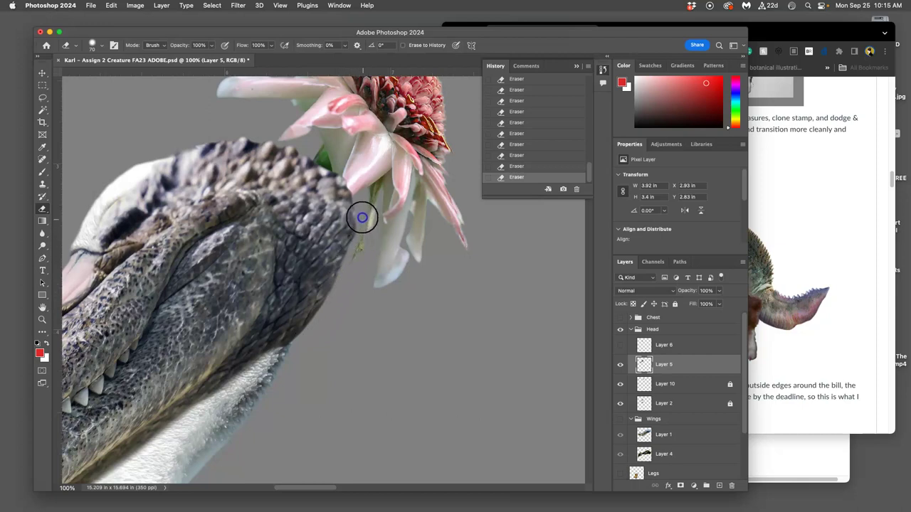
pyautogui.moveTo(360, 204)
pyautogui.mouseDown()
pyautogui.moveTo(355, 177)
pyautogui.moveTo(326, 138)
pyautogui.mouseUp()
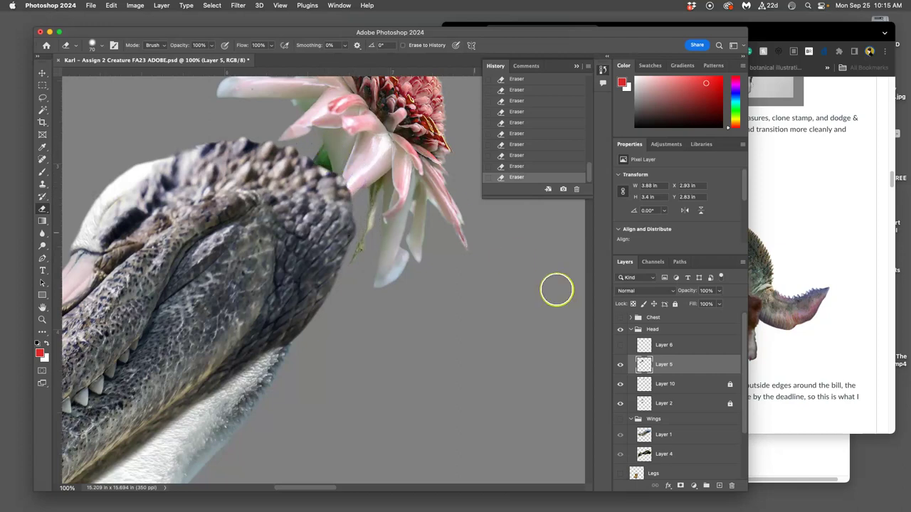
pyautogui.moveTo(683, 384); pyautogui.dragTo(684, 354)
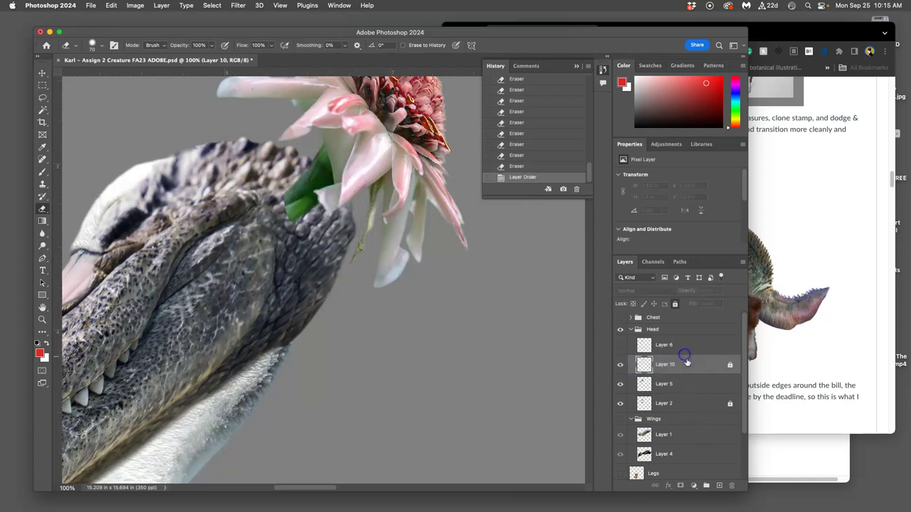
# Unlock Layer 10 and erase the green leaf at the pink flower's base.
pyautogui.click(675, 304)
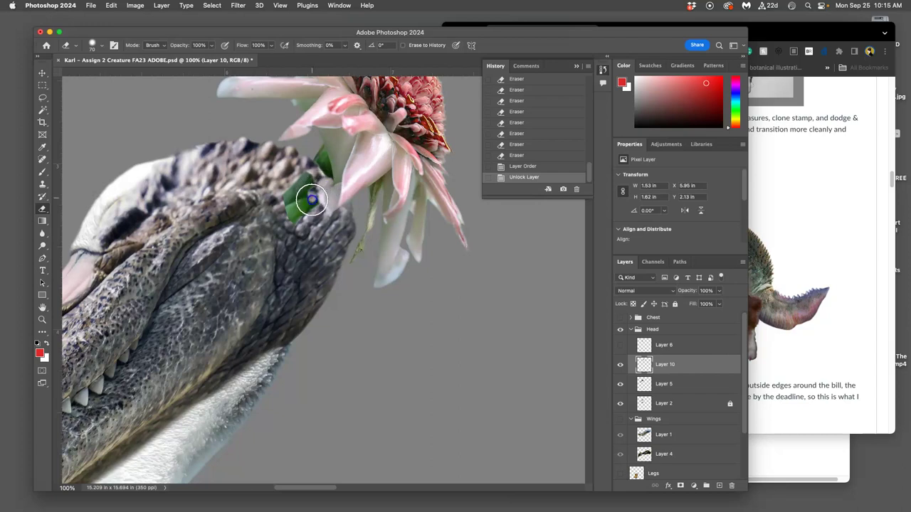
pyautogui.moveTo(312, 212); pyautogui.dragTo(286, 222)
pyautogui.click(306, 181)
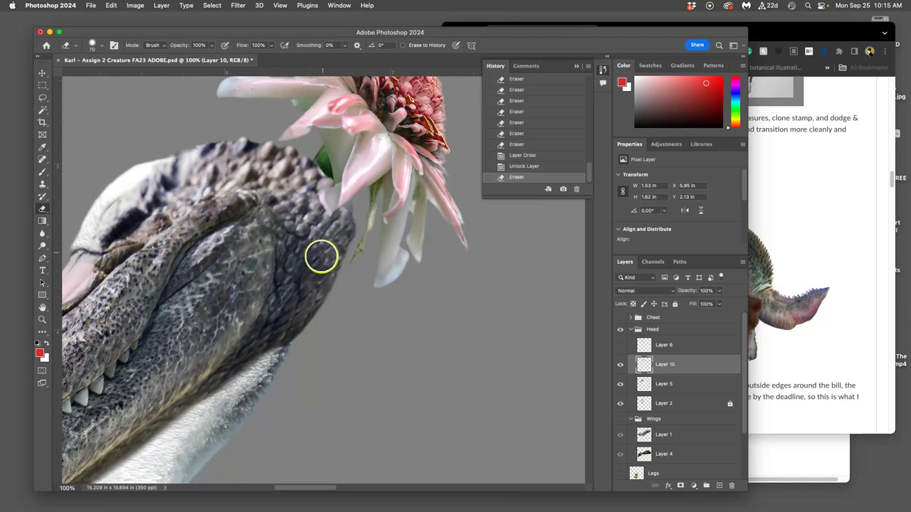
pyautogui.press('super+minus')
pyautogui.press('super+minus')
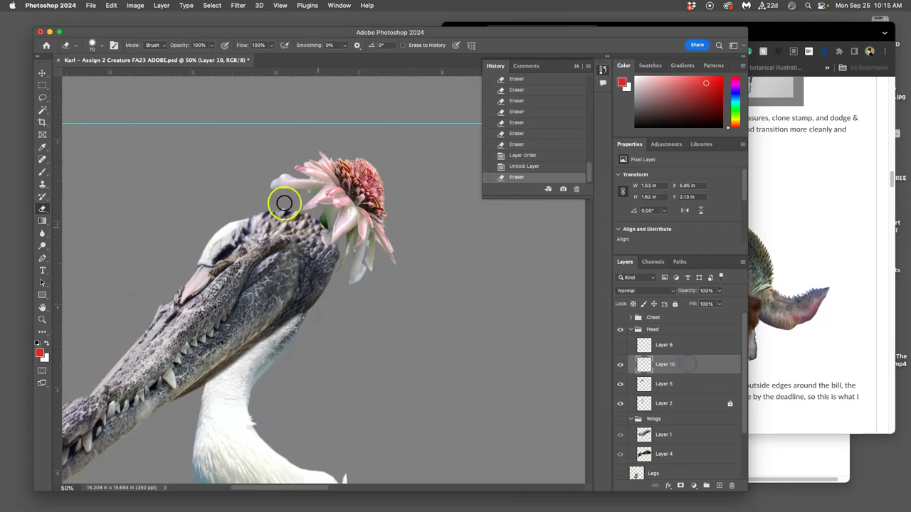
# Enlarge the flower slightly from its top-left corner with Free Transform.
pyautogui.press('super+t')
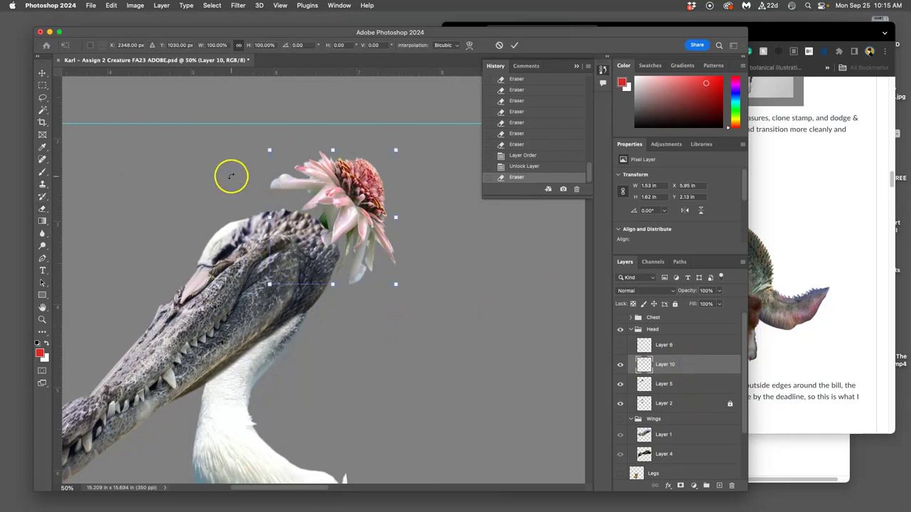
pyautogui.click(112, 6)
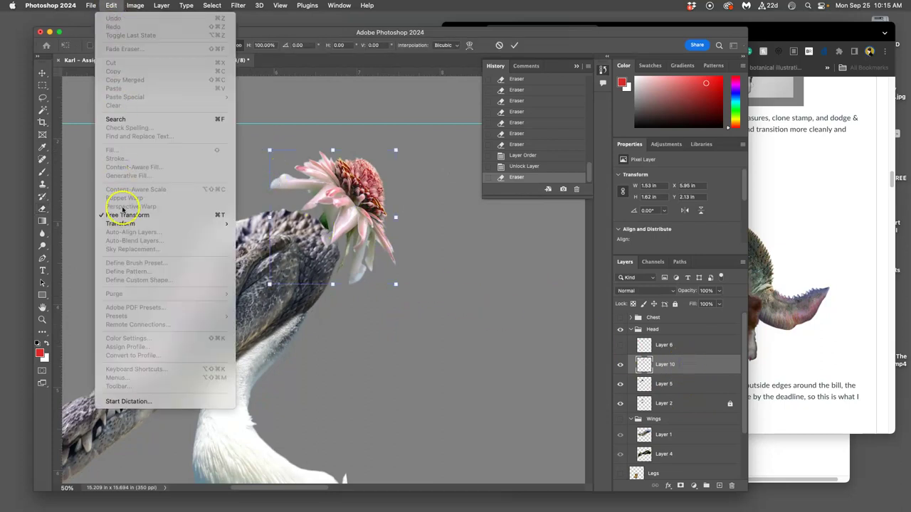
pyautogui.click(269, 149)
pyautogui.moveTo(269, 151); pyautogui.dragTo(259, 162)
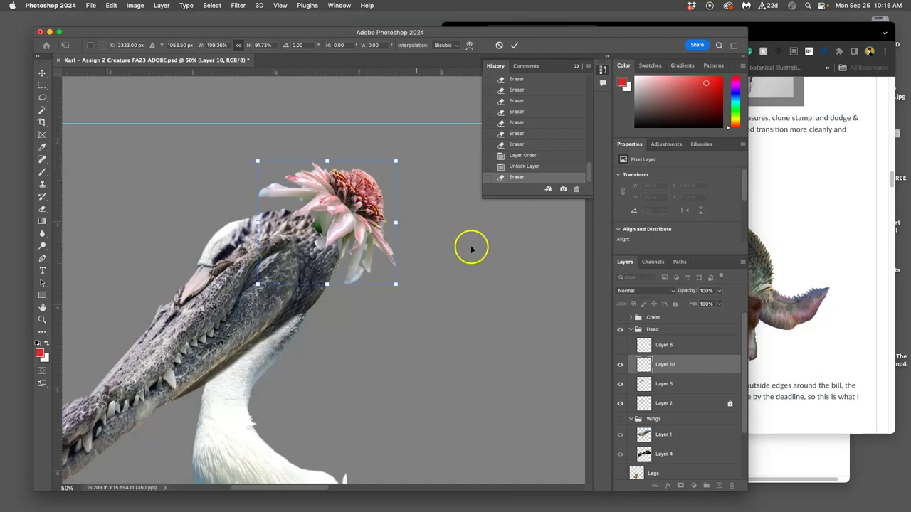
# Lower Layer 10's opacity to 72% and commit the flower resize.
pyautogui.click(719, 291)
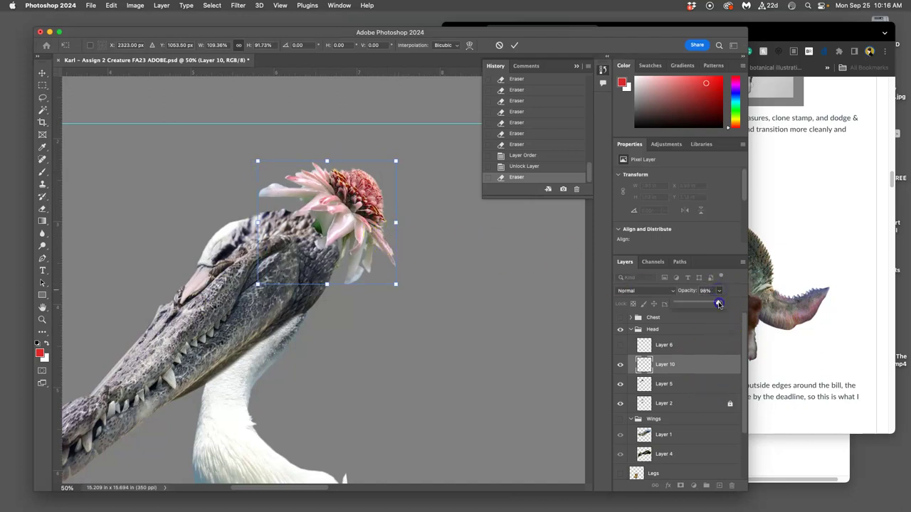
pyautogui.moveTo(719, 304); pyautogui.dragTo(707, 304)
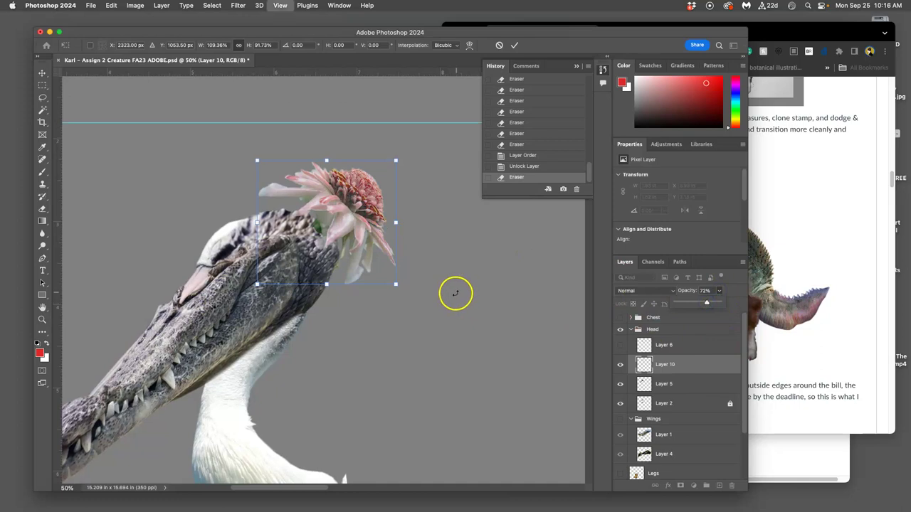
pyautogui.press('super+1')
pyautogui.scroll(5, 270, 235)
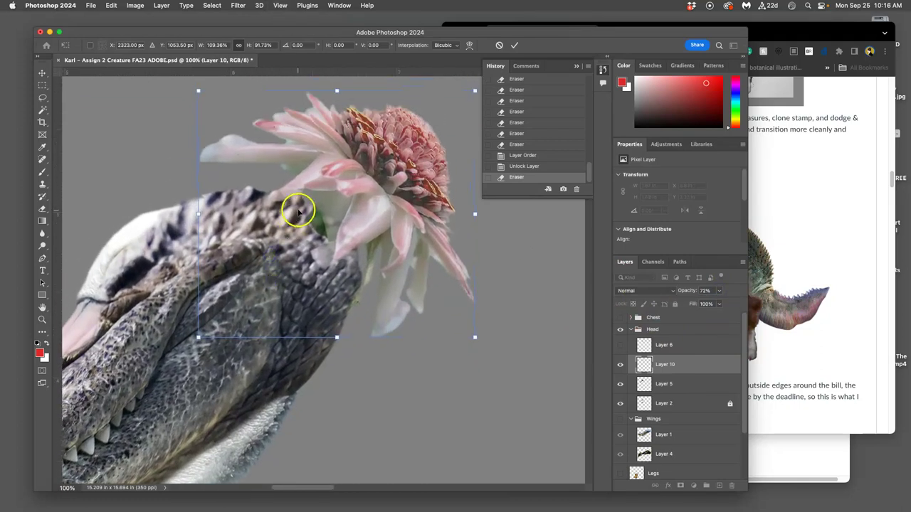
pyautogui.click(42, 209)
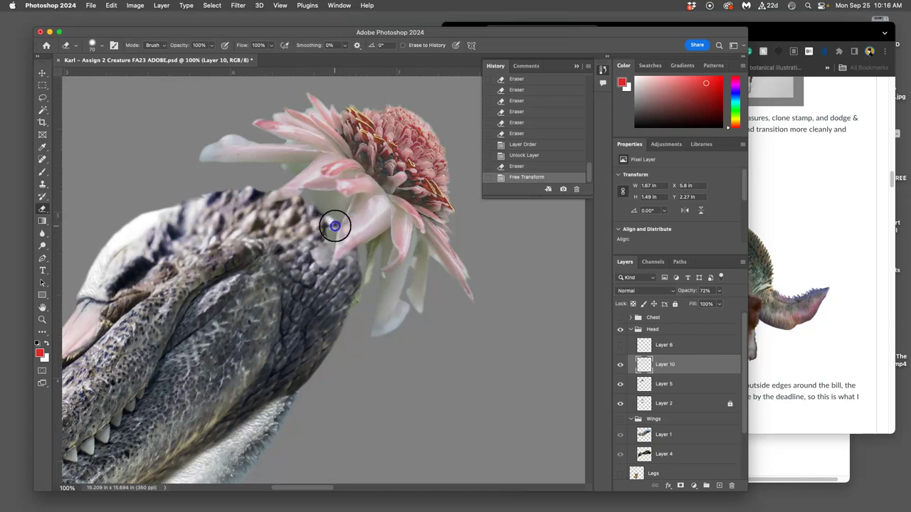
# Erase the head edge overlapping beneath the flower and restore Layer 10 to 100% opacity.
pyautogui.moveTo(333, 224); pyautogui.dragTo(332, 225)
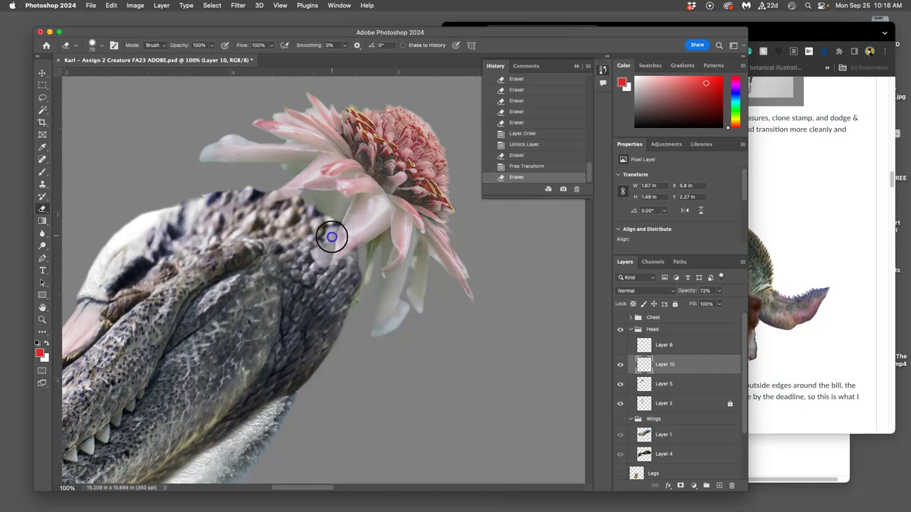
pyautogui.moveTo(326, 229)
pyautogui.mouseDown()
pyautogui.moveTo(334, 228)
pyautogui.moveTo(317, 225)
pyautogui.mouseUp()
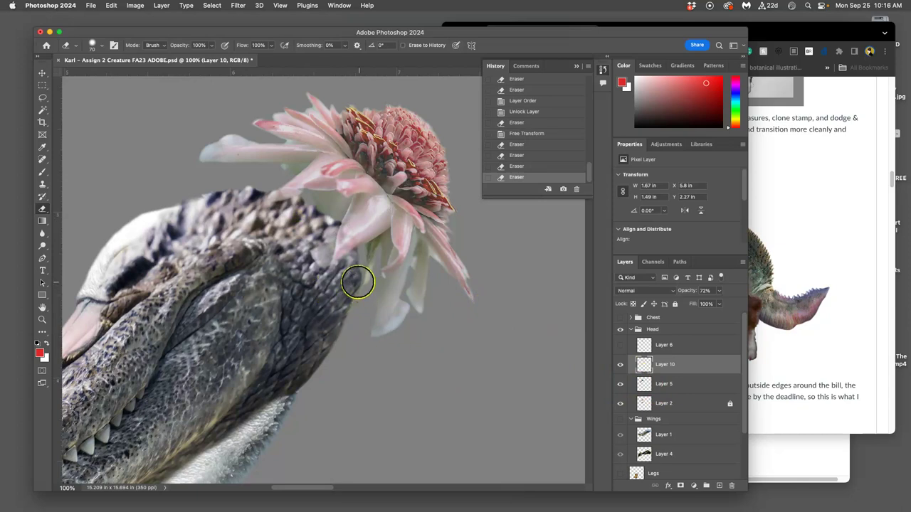
pyautogui.moveTo(356, 284); pyautogui.dragTo(342, 322)
pyautogui.click(718, 291)
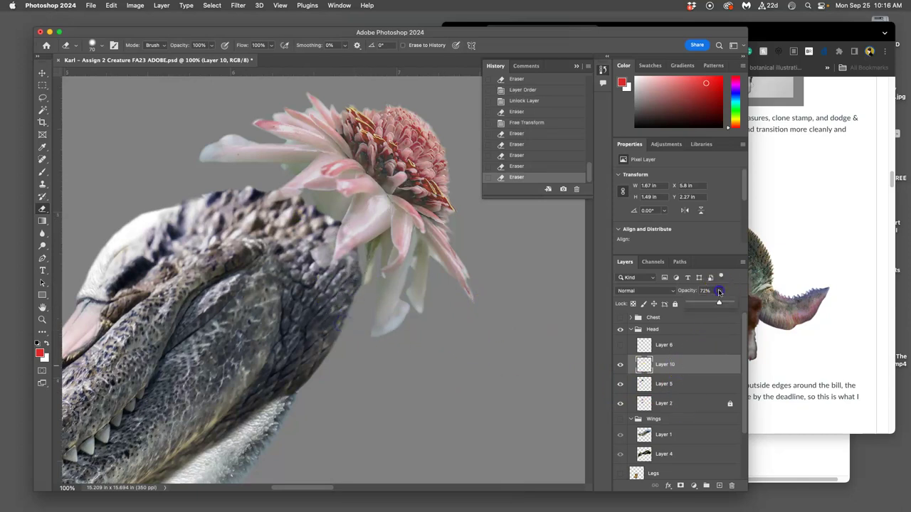
pyautogui.moveTo(720, 305); pyautogui.dragTo(732, 305)
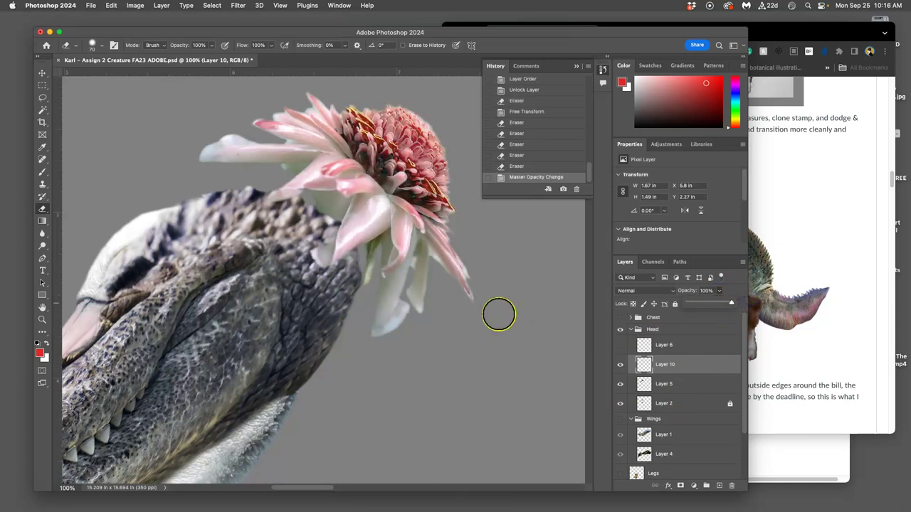
pyautogui.scroll(-5, 490, 325)
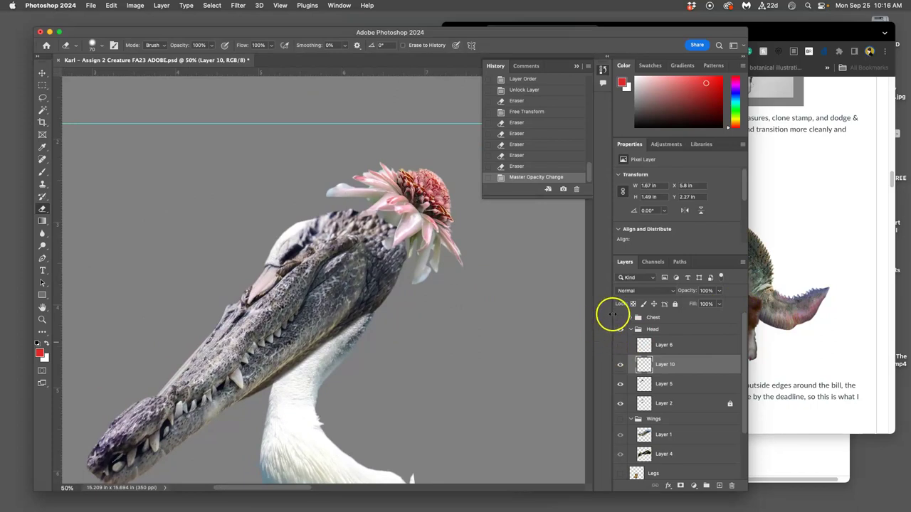
# Distort the flower crest, tilting its top-left corner out and pulling the top-right in.
pyautogui.press('super+t')
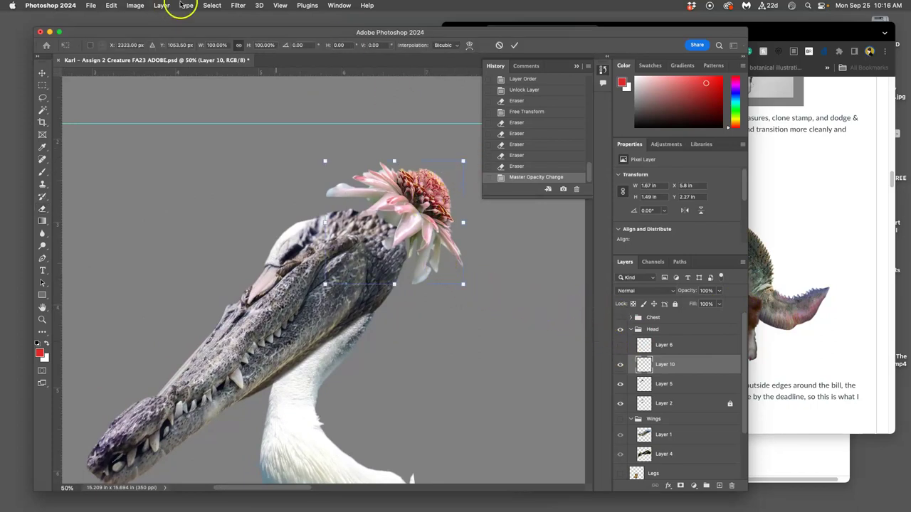
pyautogui.click(110, 6)
pyautogui.click(433, 184)
pyautogui.rightClick(433, 185)
pyautogui.click(441, 240)
pyautogui.moveTo(326, 159); pyautogui.dragTo(316, 161)
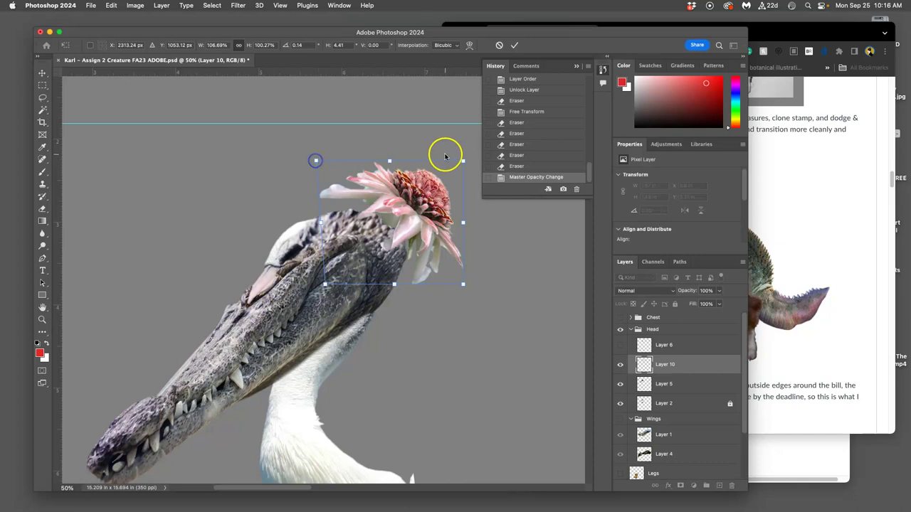
pyautogui.moveTo(463, 160); pyautogui.dragTo(445, 154)
# Warp the flower's petals to curve over the head and commit the transform.
pyautogui.rightClick(447, 262)
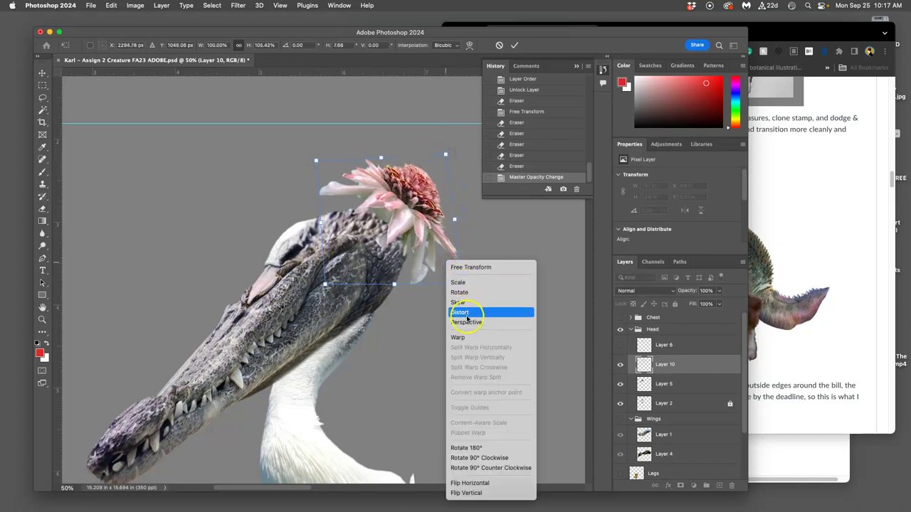
pyautogui.click(461, 337)
pyautogui.moveTo(446, 263); pyautogui.dragTo(446, 251)
pyautogui.moveTo(390, 219)
pyautogui.mouseDown()
pyautogui.moveTo(381, 240)
pyautogui.moveTo(416, 185)
pyautogui.mouseUp()
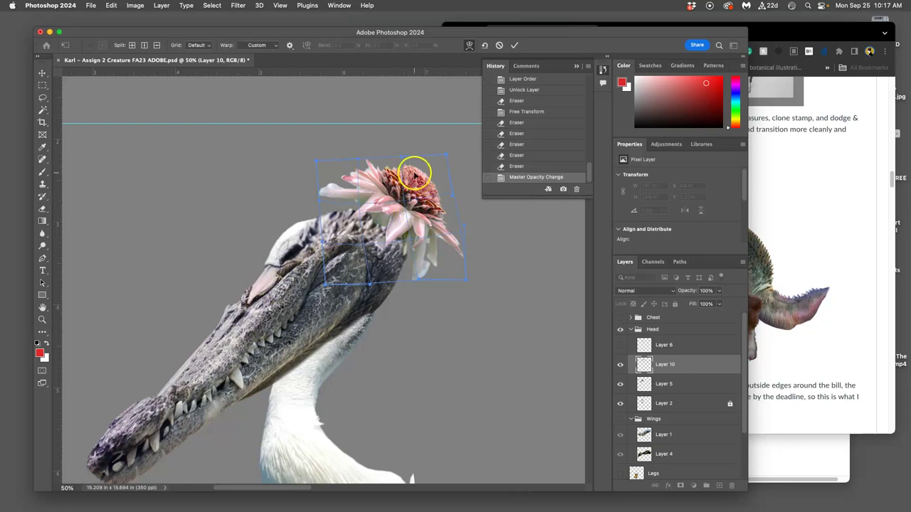
pyautogui.press('Return')
# Zoom to 100% on the flower and erase a small spot of head edge beneath it.
pyautogui.press('super+equal')
pyautogui.press('super+equal')
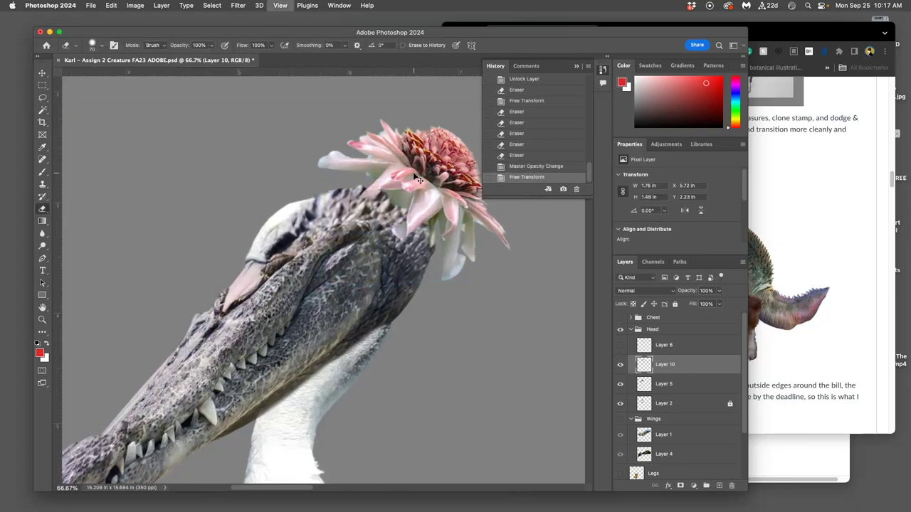
pyautogui.scroll(8, 413, 174)
pyautogui.scroll(-2, 399, 187)
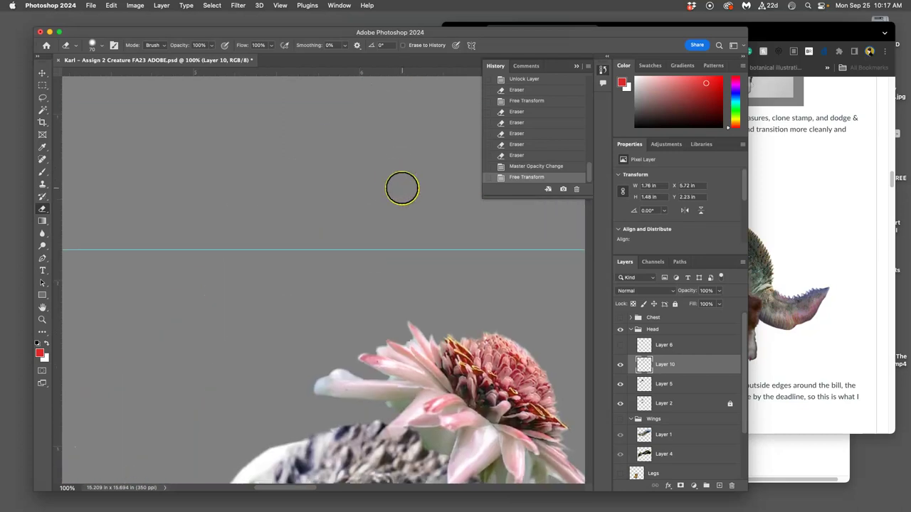
pyautogui.scroll(-2, 386, 229)
pyautogui.hscroll(3, 386, 230)
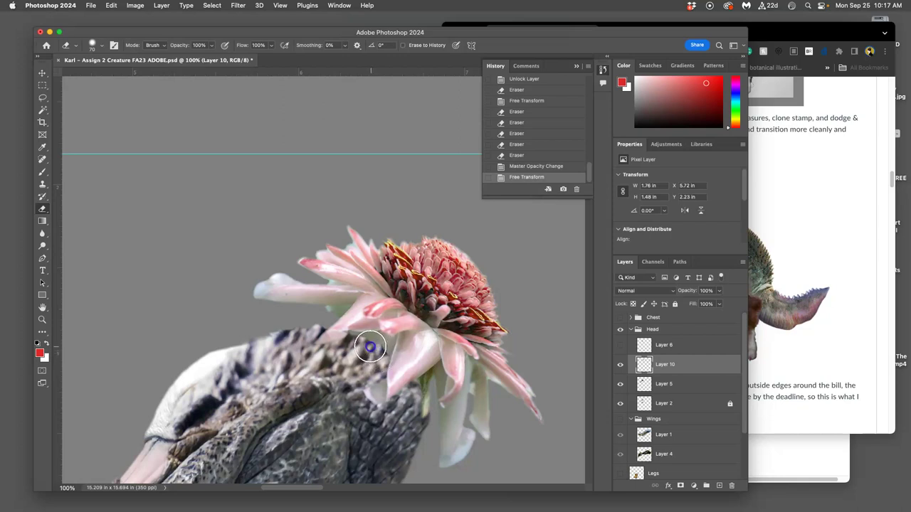
pyautogui.moveTo(366, 342); pyautogui.dragTo(363, 348)
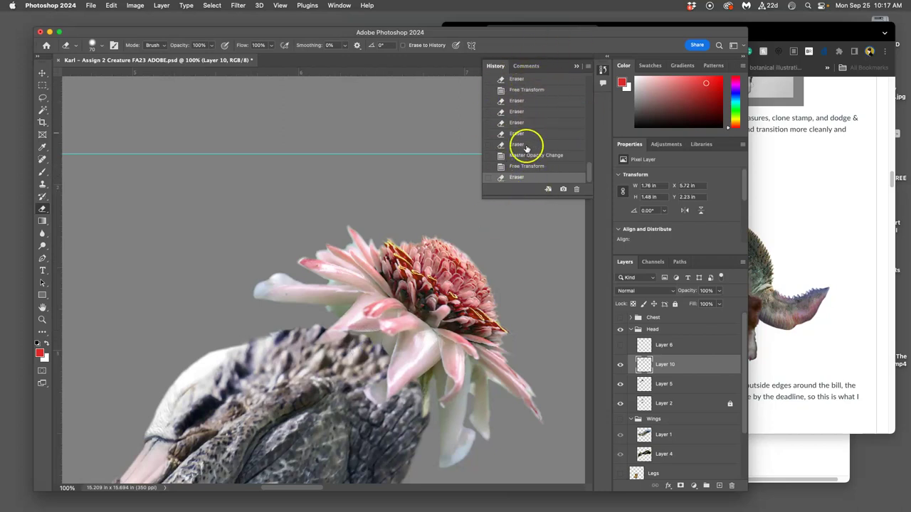
pyautogui.moveTo(588, 172)
pyautogui.mouseDown()
pyautogui.moveTo(585, 146)
pyautogui.moveTo(580, 182)
pyautogui.mouseUp()
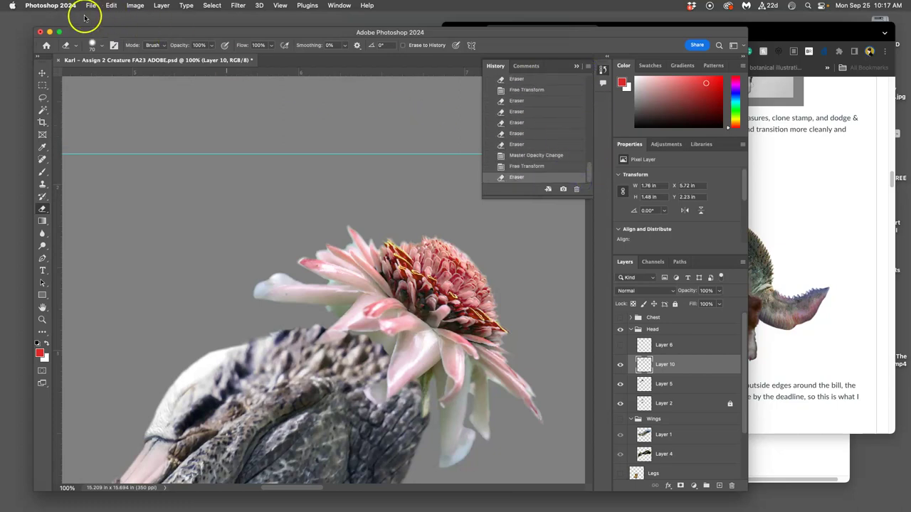
# Raise History States in the Performance preferences from 50 to 209.
pyautogui.click(62, 5)
pyautogui.moveTo(74, 41)
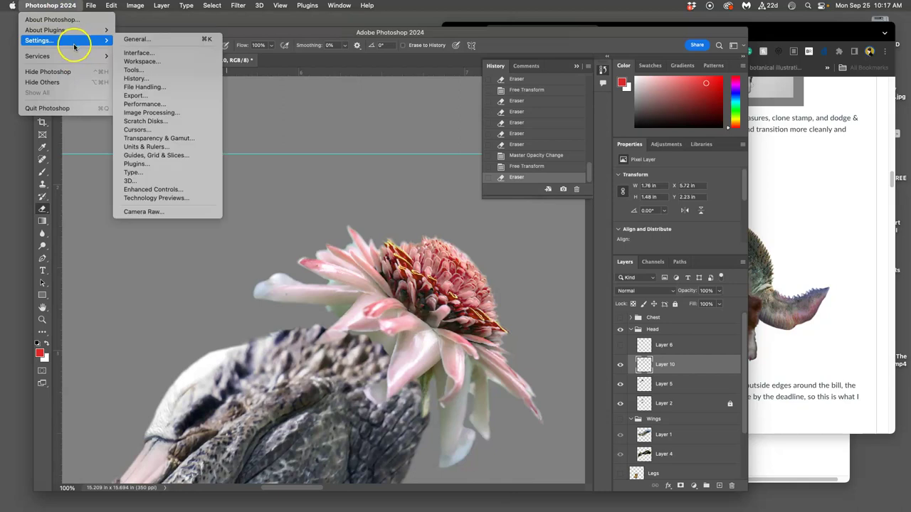
pyautogui.click(135, 104)
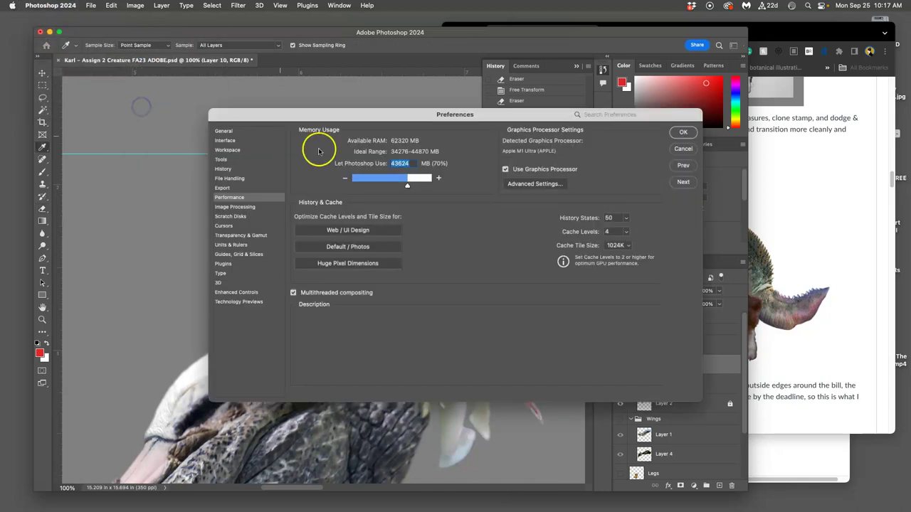
pyautogui.click(627, 219)
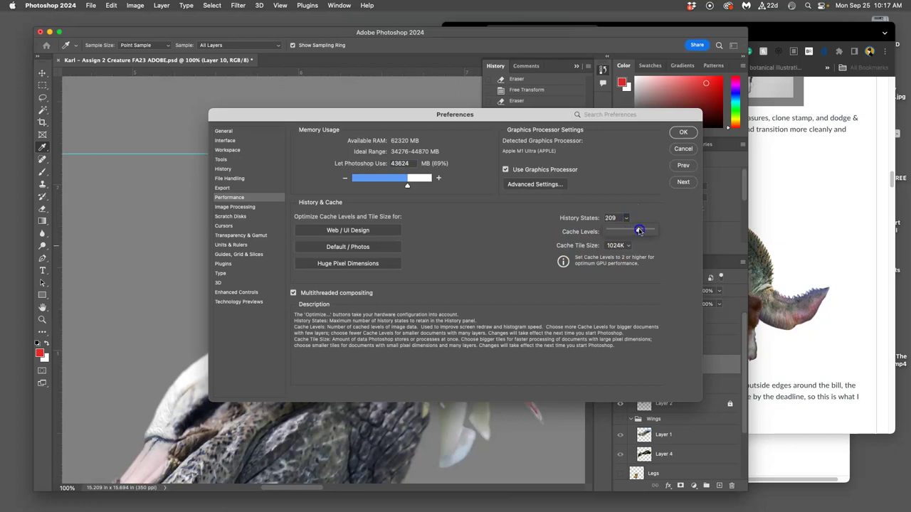
pyautogui.click(683, 132)
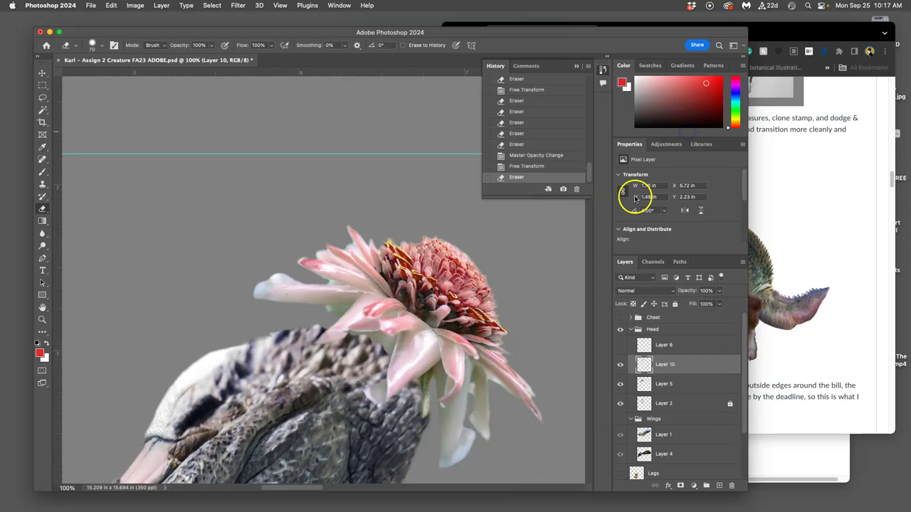
# Erase small spots along the bill's upper edge near the flower, then zoom out to the whole creature.
pyautogui.moveTo(325, 307); pyautogui.dragTo(327, 310)
pyautogui.click(328, 310)
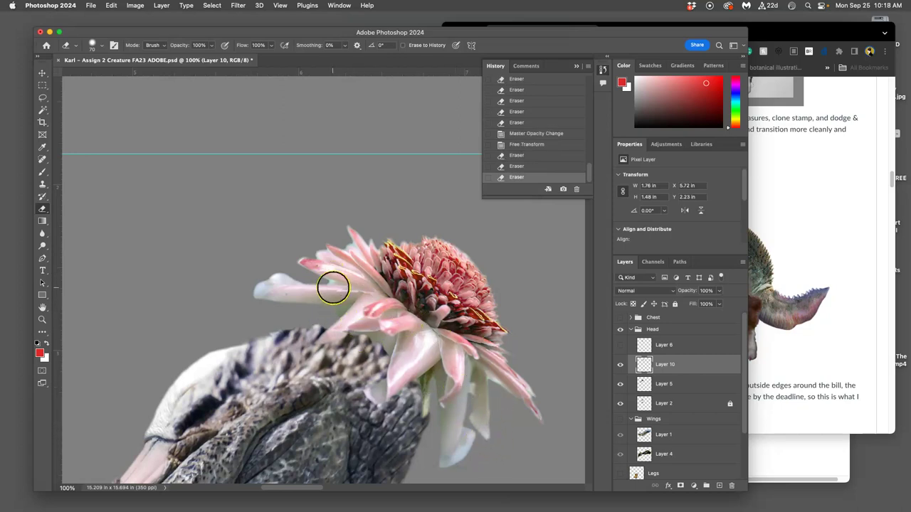
pyautogui.moveTo(349, 422); pyautogui.dragTo(358, 347)
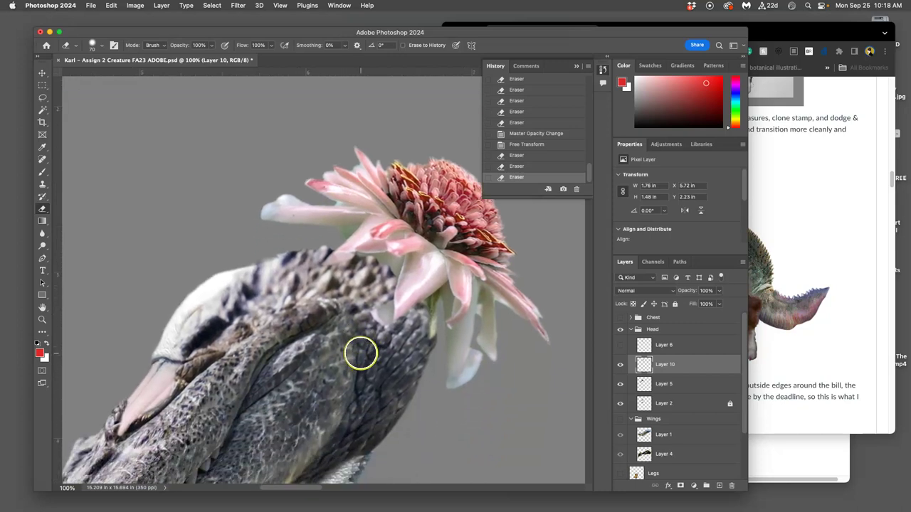
pyautogui.press('super+minus')
pyautogui.press('super+minus')
pyautogui.press('super+minus')
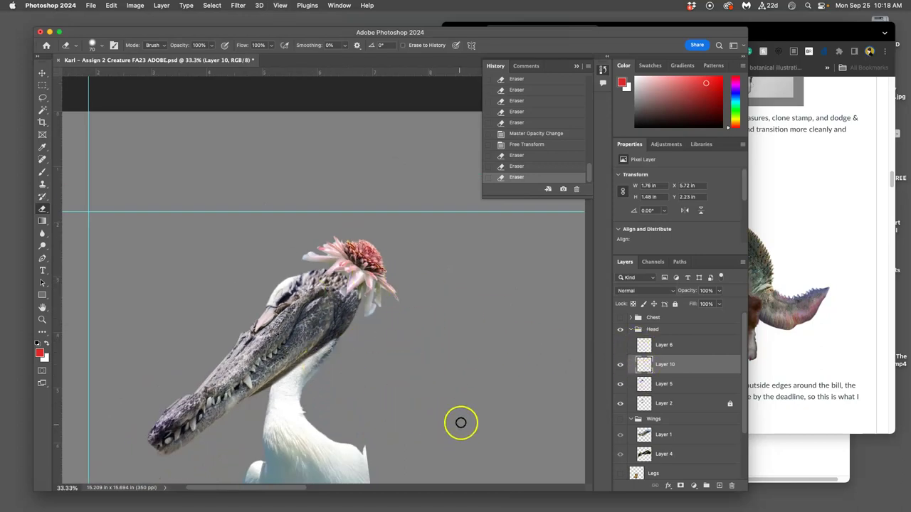
# Show Layer 6's yellow eye and move it down-left on the crocodile head.
pyautogui.click(619, 345)
pyautogui.press('super+equal')
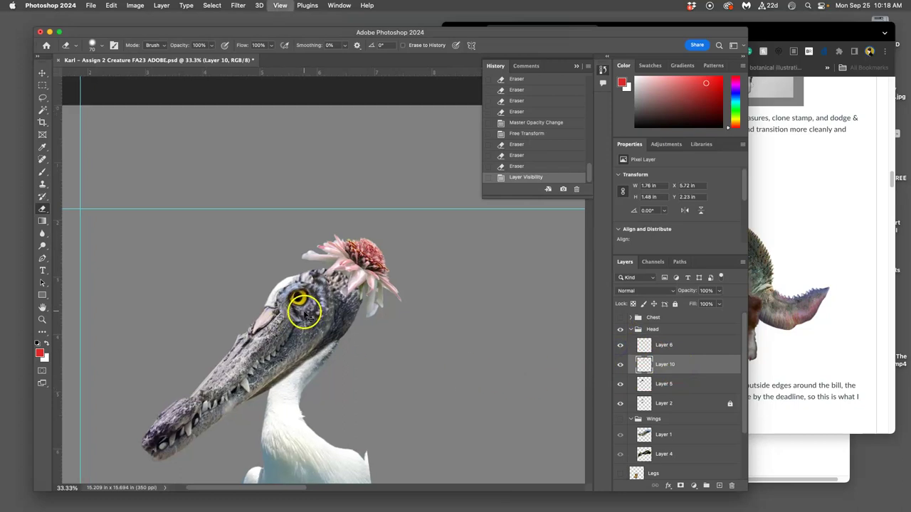
pyautogui.moveTo(338, 332); pyautogui.dragTo(399, 237)
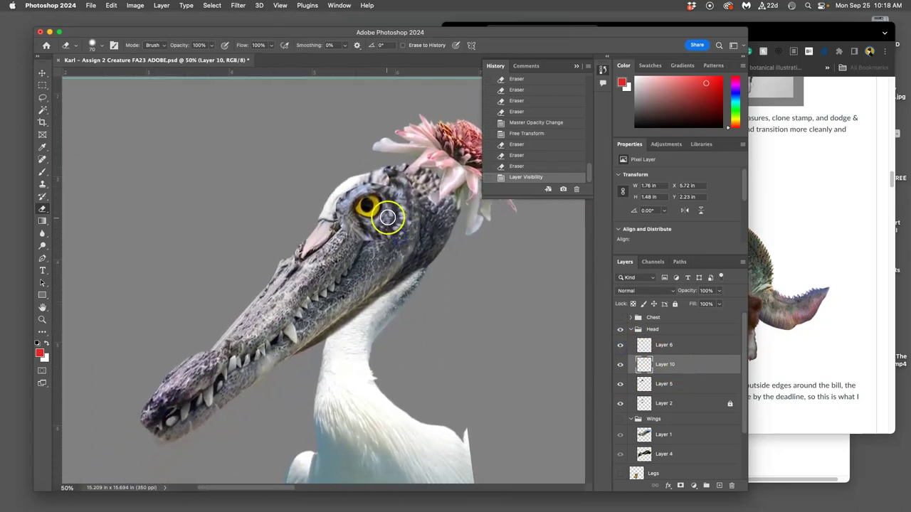
pyautogui.click(41, 73)
pyautogui.moveTo(366, 204); pyautogui.dragTo(361, 222)
# Rotate the eye layer to about -17.64° to match the head, nudge it, and commit.
pyautogui.press('super+t')
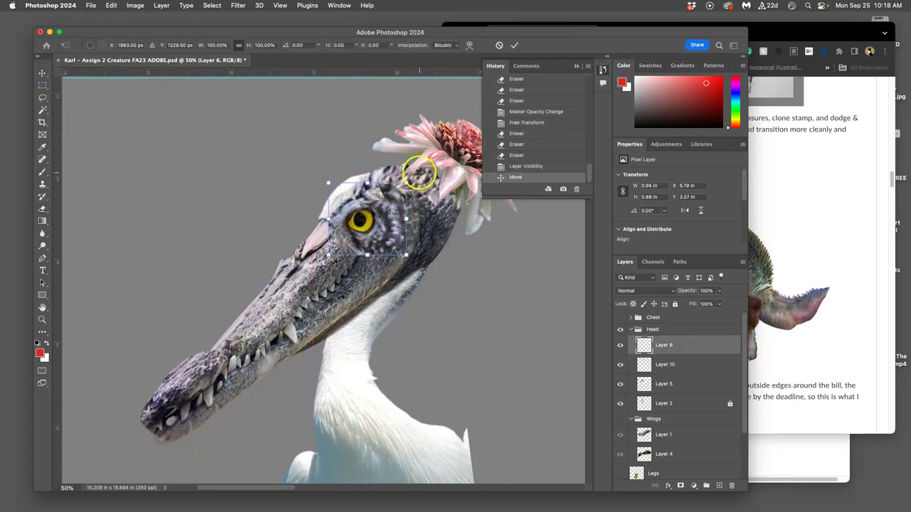
pyautogui.moveTo(414, 182); pyautogui.dragTo(426, 157)
pyautogui.moveTo(386, 225); pyautogui.dragTo(384, 229)
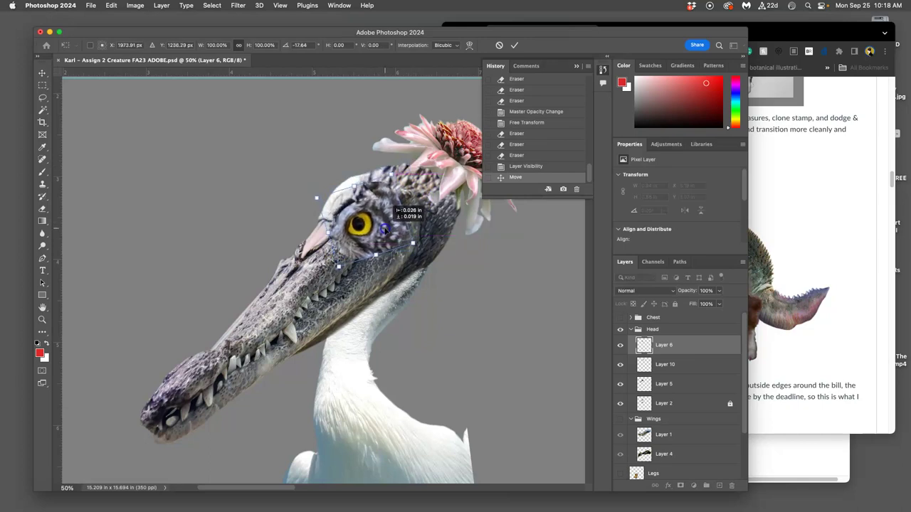
pyautogui.click(373, 266)
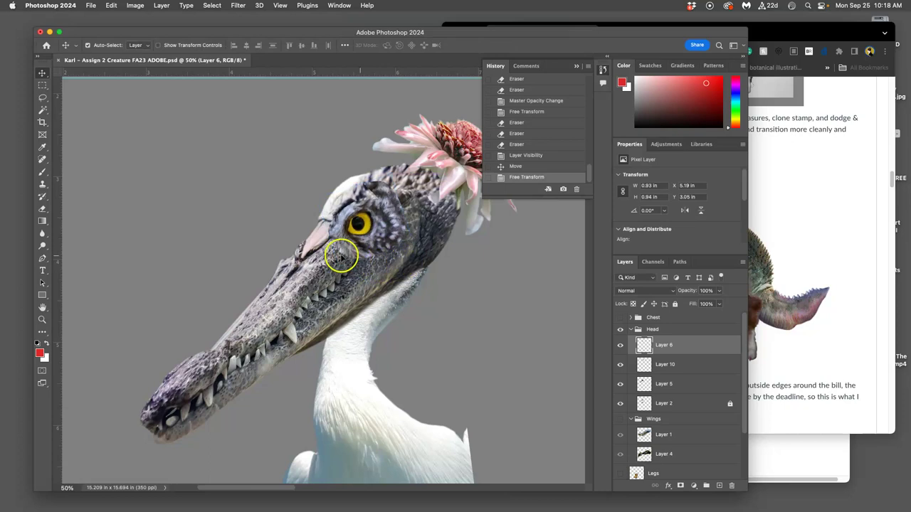
pyautogui.click(135, 5)
# Apply Levels with inputs 12, 1.16 and 238 to the eye layer.
pyautogui.moveTo(142, 32)
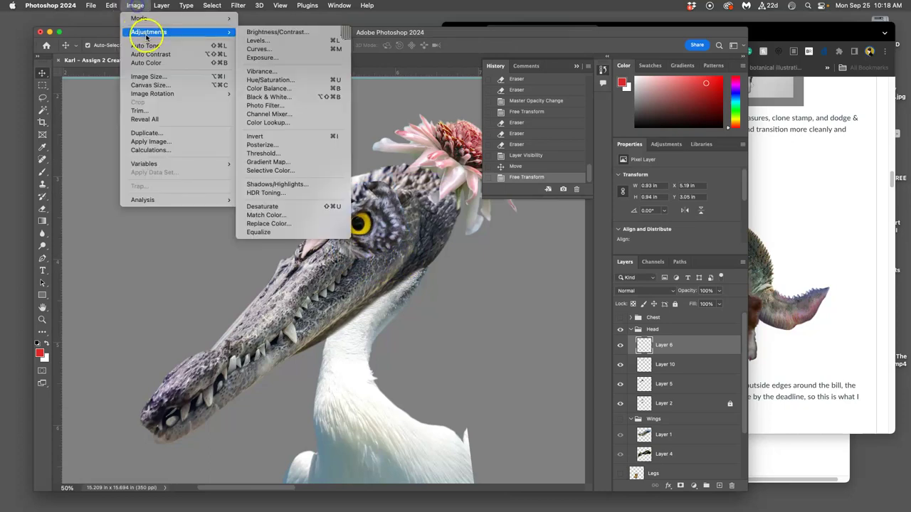
pyautogui.click(271, 41)
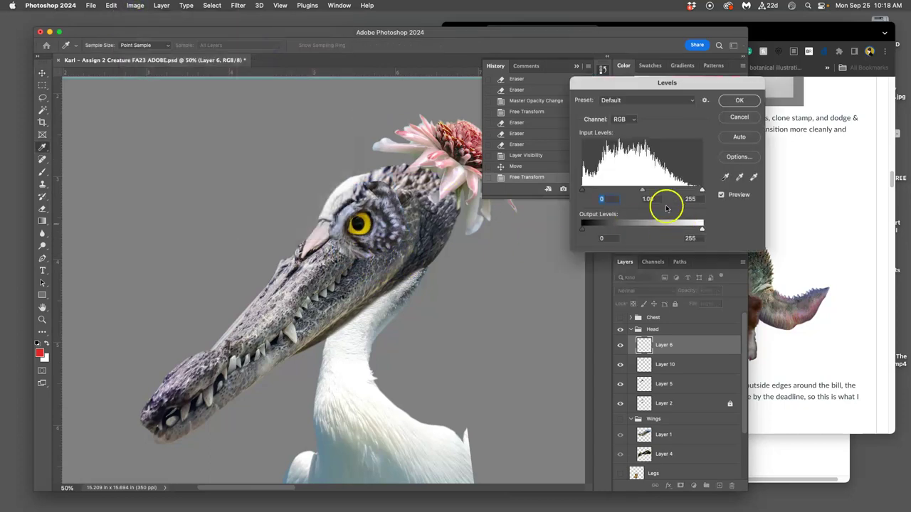
pyautogui.moveTo(643, 190)
pyautogui.mouseDown()
pyautogui.moveTo(650, 192)
pyautogui.moveTo(637, 191)
pyautogui.mouseUp()
pyautogui.moveTo(582, 190); pyautogui.dragTo(588, 191)
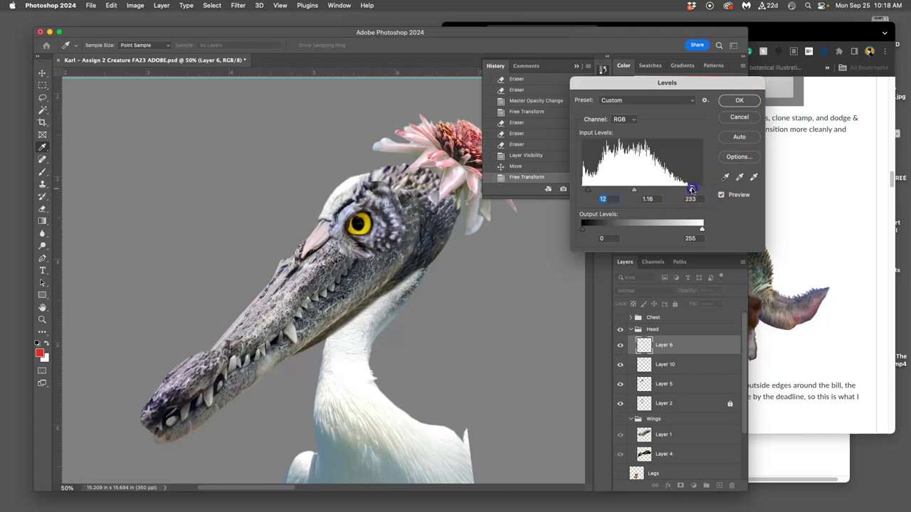
pyautogui.click(740, 100)
# Preview a Black & White adjustment on the eye, then cancel it.
pyautogui.click(135, 6)
pyautogui.moveTo(148, 33)
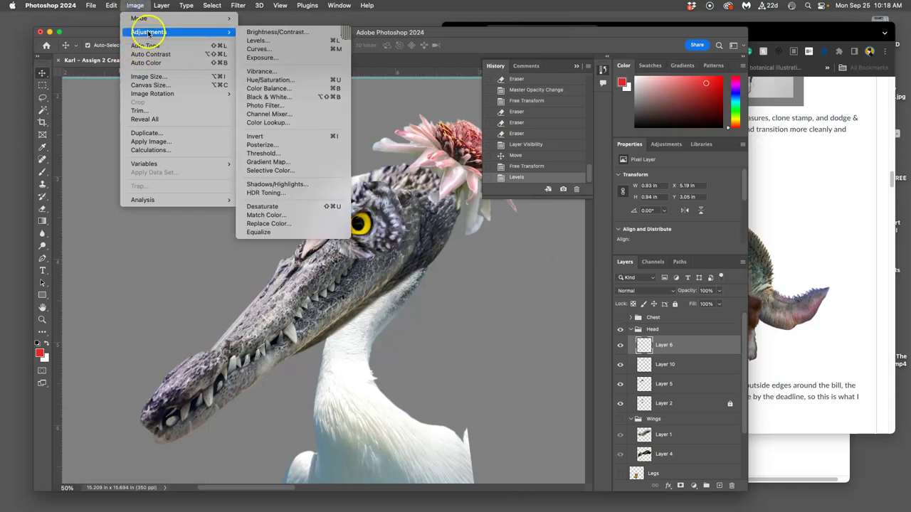
pyautogui.click(267, 96)
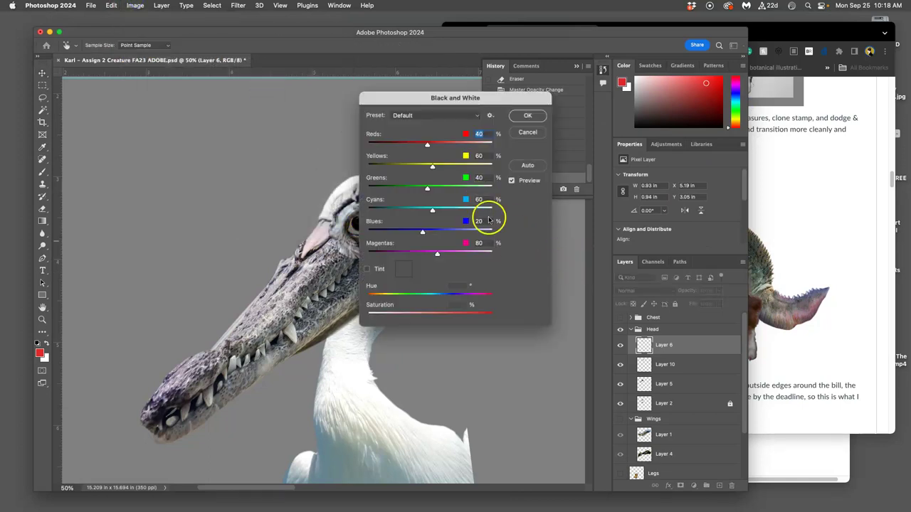
pyautogui.click(526, 131)
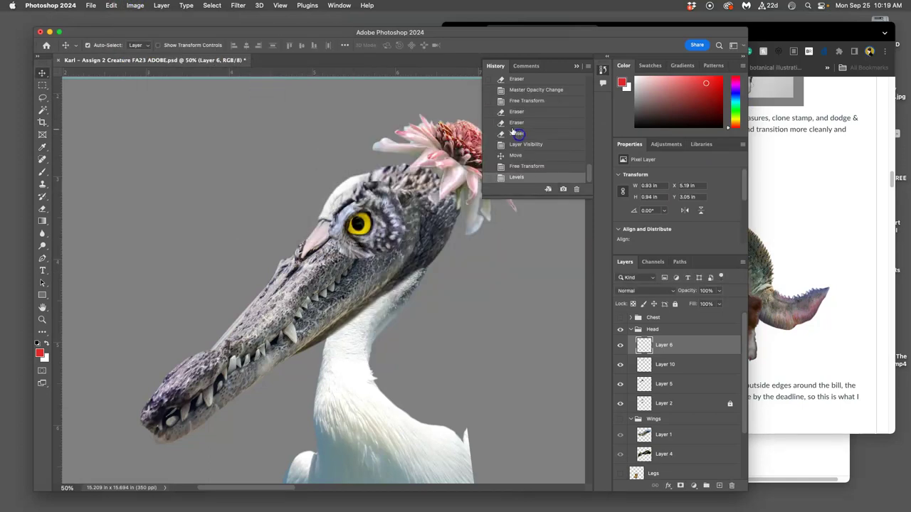
pyautogui.click(136, 6)
# Apply Color Balance to the eye, tweaking the midtones and the highlights slightly toward blue.
pyautogui.moveTo(146, 31)
pyautogui.click(270, 89)
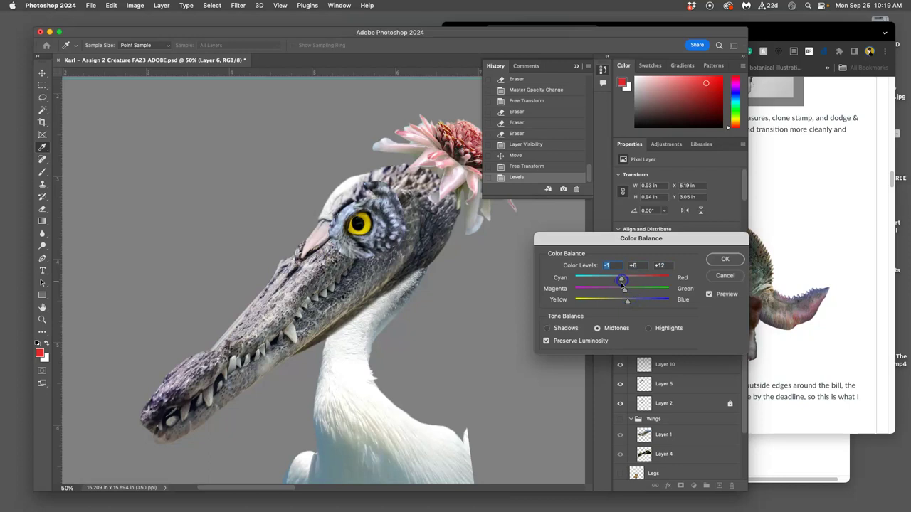
pyautogui.click(650, 329)
pyautogui.click(624, 277)
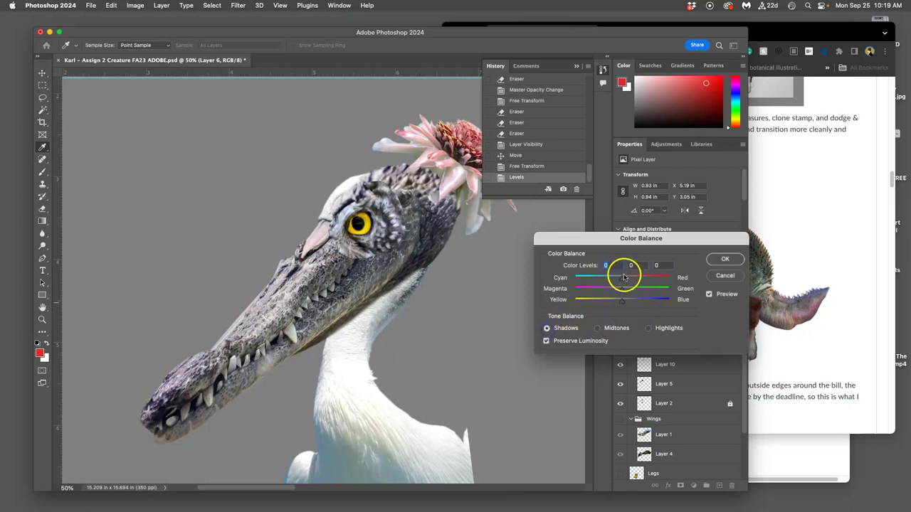
pyautogui.moveTo(632, 300); pyautogui.dragTo(623, 303)
pyautogui.click(722, 260)
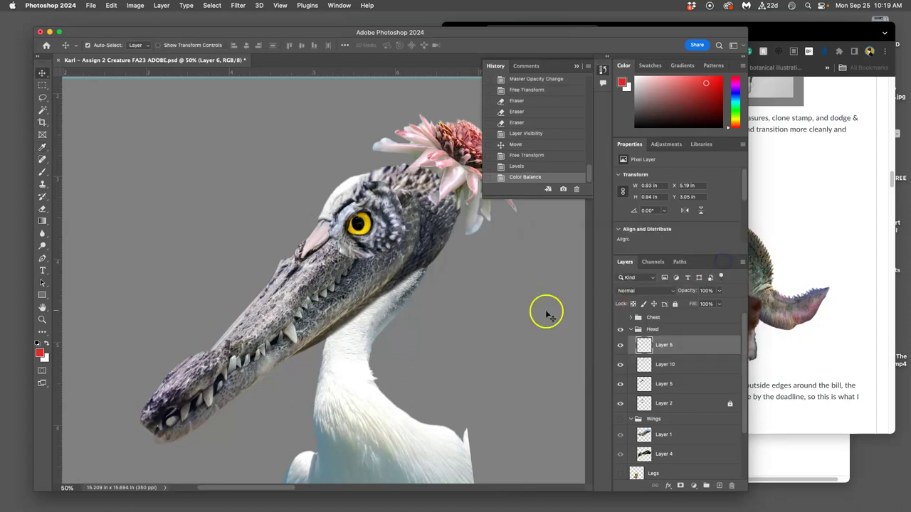
# Step through the History states to compare the eye before and after Levels and Color Balance.
pyautogui.click(521, 156)
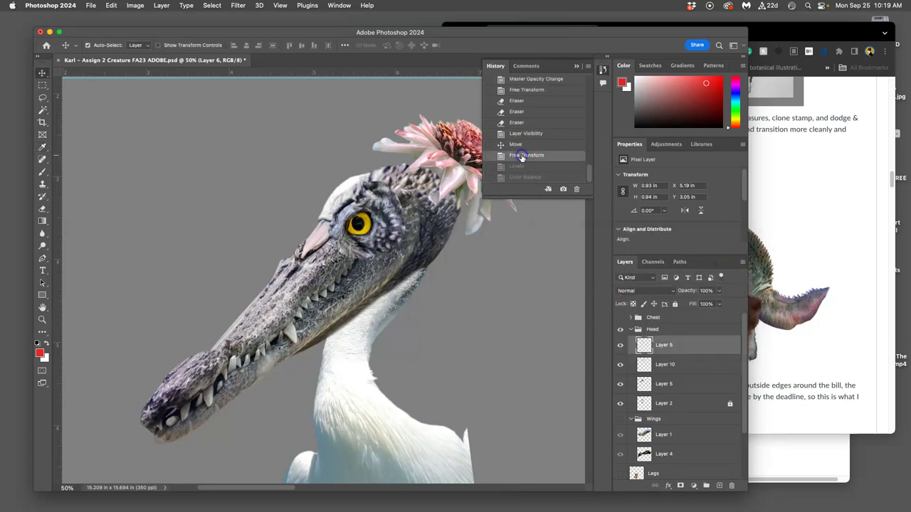
pyautogui.click(521, 168)
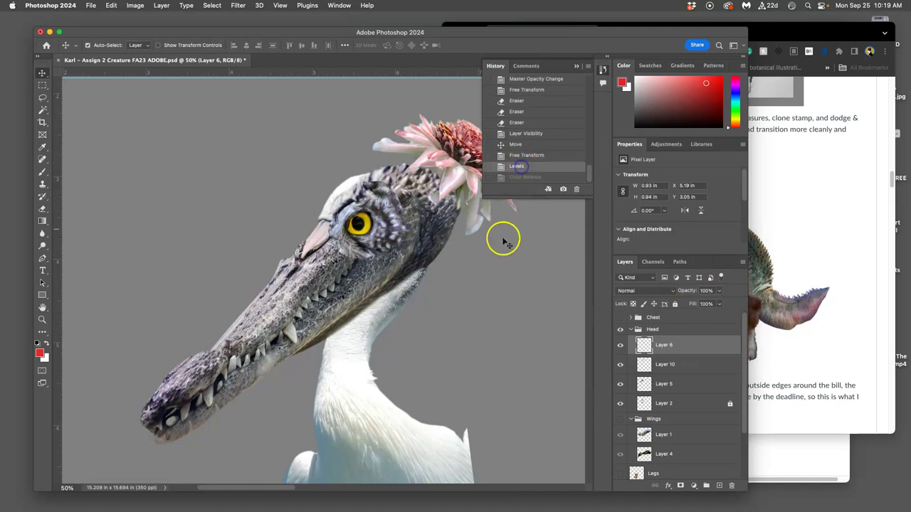
pyautogui.click(517, 178)
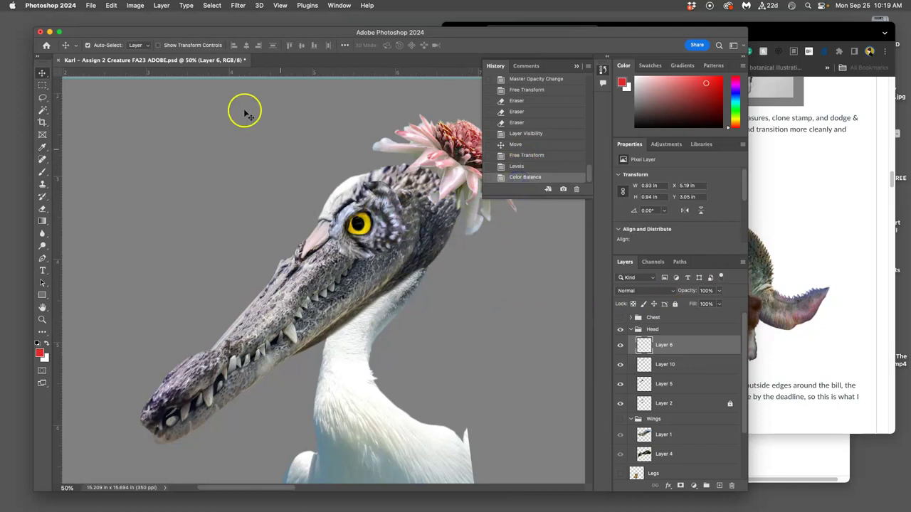
pyautogui.click(135, 5)
# Apply Hue/Saturation to the eye layer with hue left near -1.
pyautogui.moveTo(146, 32)
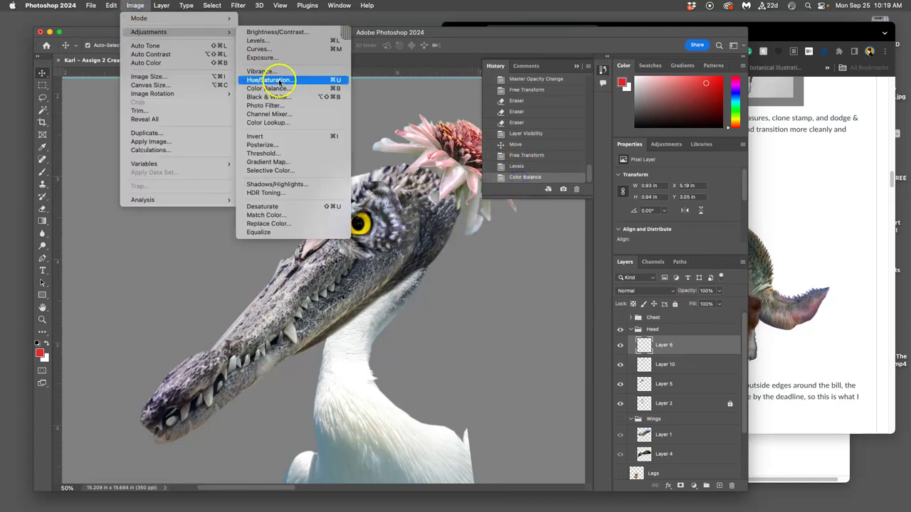
pyautogui.click(271, 80)
pyautogui.moveTo(600, 313)
pyautogui.mouseDown()
pyautogui.moveTo(588, 312)
pyautogui.moveTo(613, 312)
pyautogui.moveTo(591, 313)
pyautogui.moveTo(600, 312)
pyautogui.mouseUp()
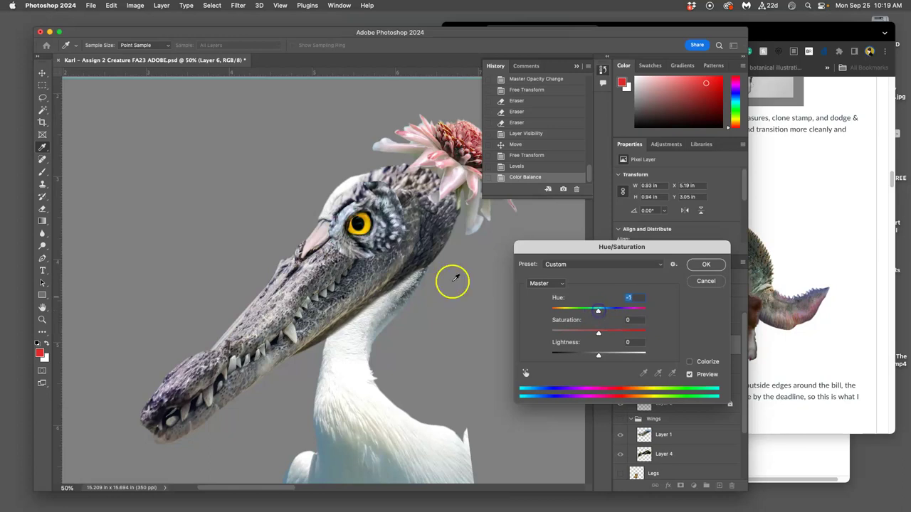
pyautogui.click(708, 265)
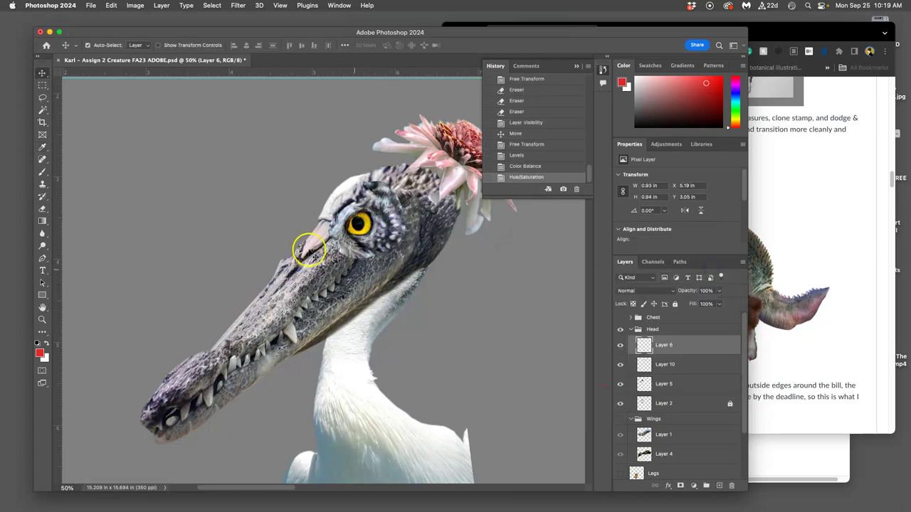
# Select the Eraser, set its brush, and zoom to 200% around the eye.
pyautogui.click(42, 208)
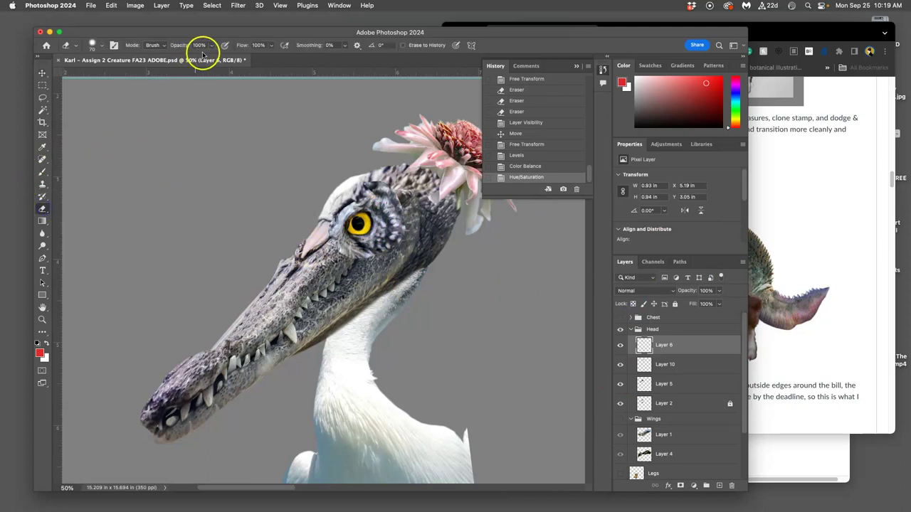
pyautogui.click(102, 45)
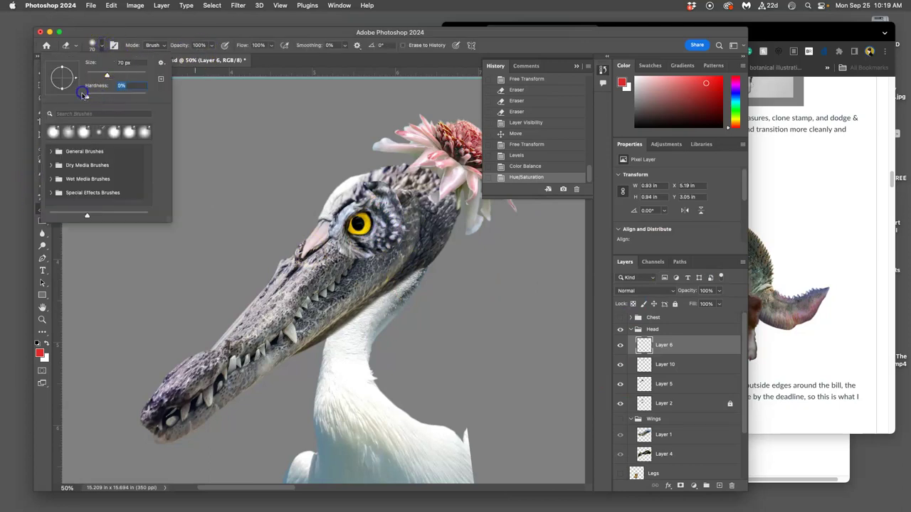
pyautogui.press('super+equal')
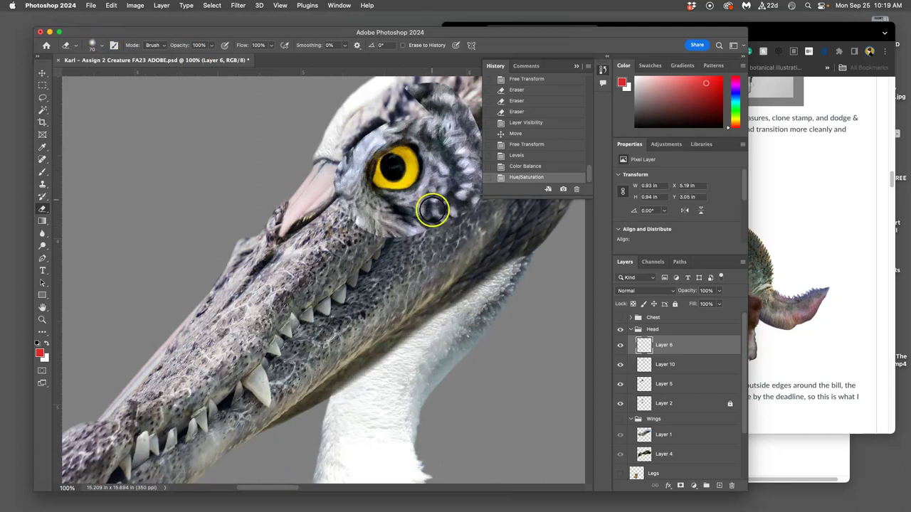
pyautogui.hscroll(5, 432, 210)
pyautogui.scroll(2, 433, 210)
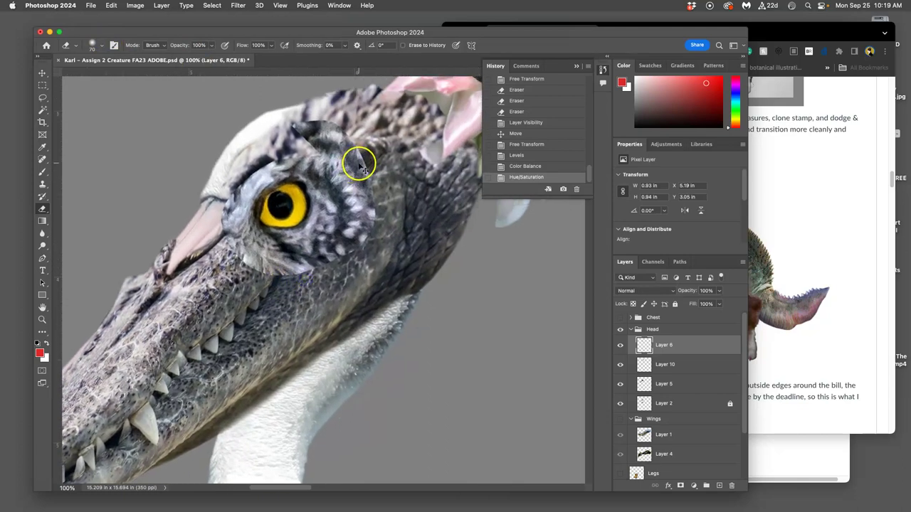
pyautogui.press('super+equal')
pyautogui.scroll(3, 335, 220)
pyautogui.hscroll(-1, 335, 219)
pyautogui.scroll(1, 387, 207)
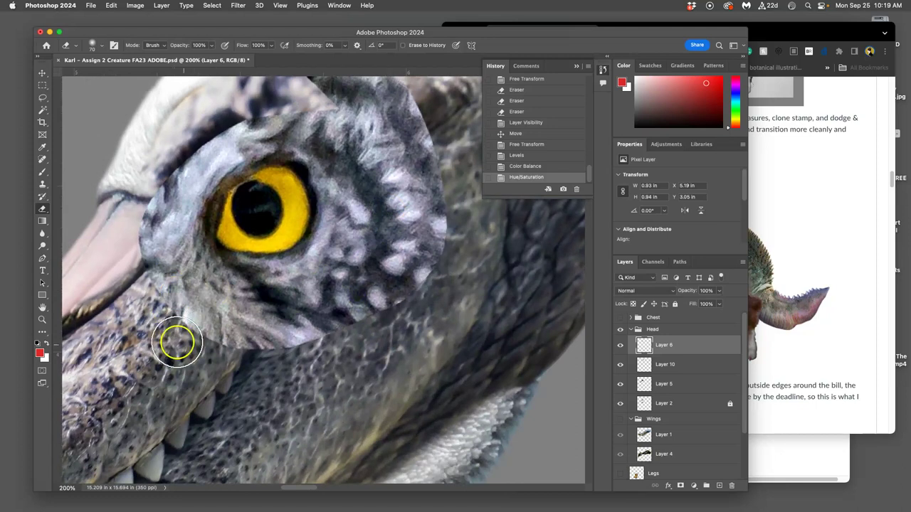
# Erase the eye patch's hard edges near the cheek, above and right of the eye.
pyautogui.moveTo(158, 307)
pyautogui.mouseDown()
pyautogui.moveTo(132, 219)
pyautogui.moveTo(142, 186)
pyautogui.moveTo(252, 109)
pyautogui.moveTo(308, 100)
pyautogui.moveTo(267, 110)
pyautogui.moveTo(368, 107)
pyautogui.moveTo(341, 114)
pyautogui.mouseUp()
pyautogui.moveTo(346, 141); pyautogui.dragTo(350, 167)
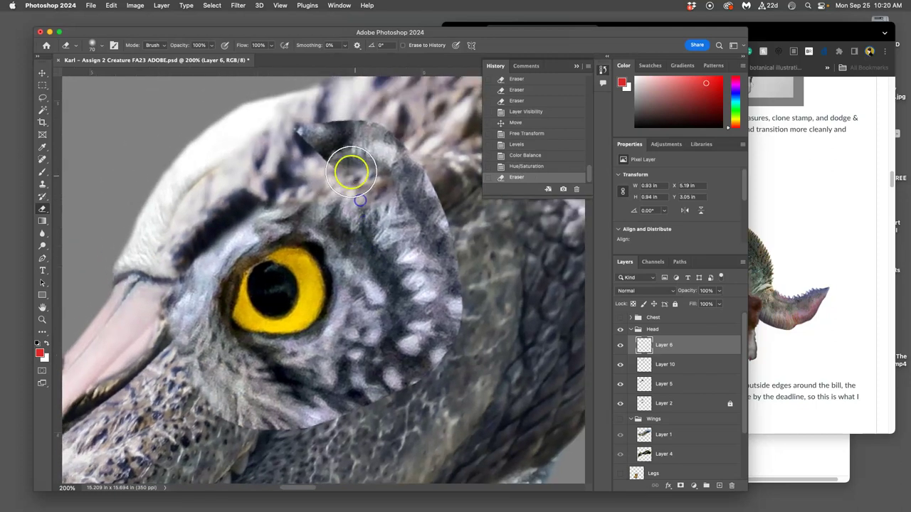
pyautogui.moveTo(444, 164)
pyautogui.mouseDown()
pyautogui.moveTo(414, 132)
pyautogui.moveTo(460, 223)
pyautogui.moveTo(474, 278)
pyautogui.moveTo(472, 270)
pyautogui.moveTo(467, 325)
pyautogui.moveTo(419, 378)
pyautogui.moveTo(360, 417)
pyautogui.moveTo(301, 431)
pyautogui.moveTo(220, 425)
pyautogui.moveTo(181, 400)
pyautogui.moveTo(263, 407)
pyautogui.mouseUp()
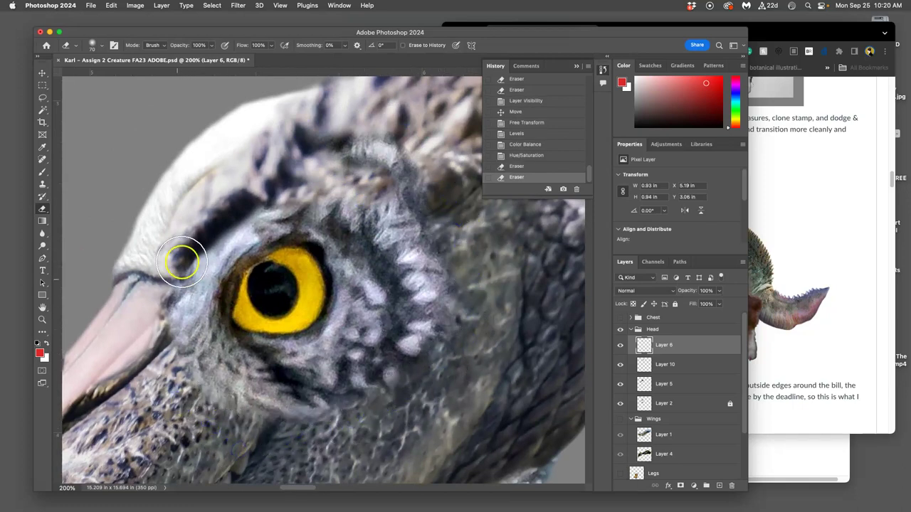
pyautogui.press('super+minus')
pyautogui.press('super+minus')
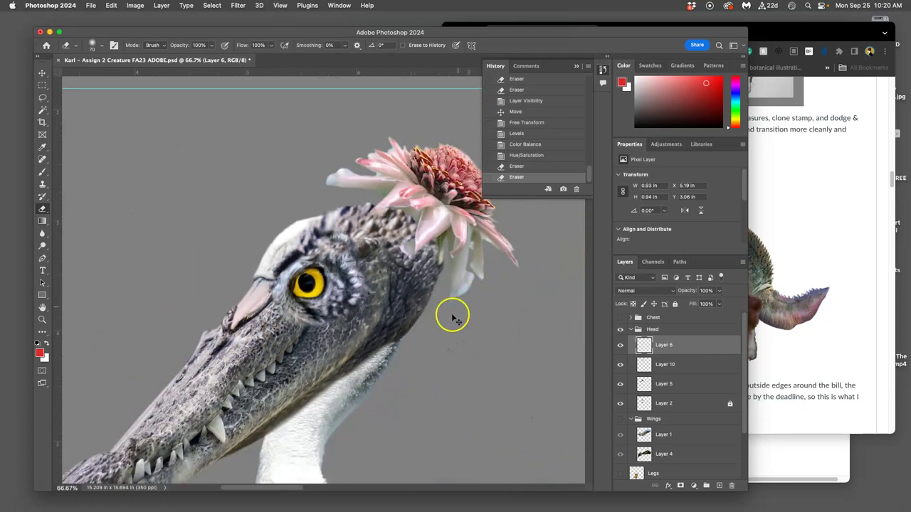
# Set Eraser opacity to 51% and dab away texture beside the eye and along the bill.
pyautogui.click(211, 46)
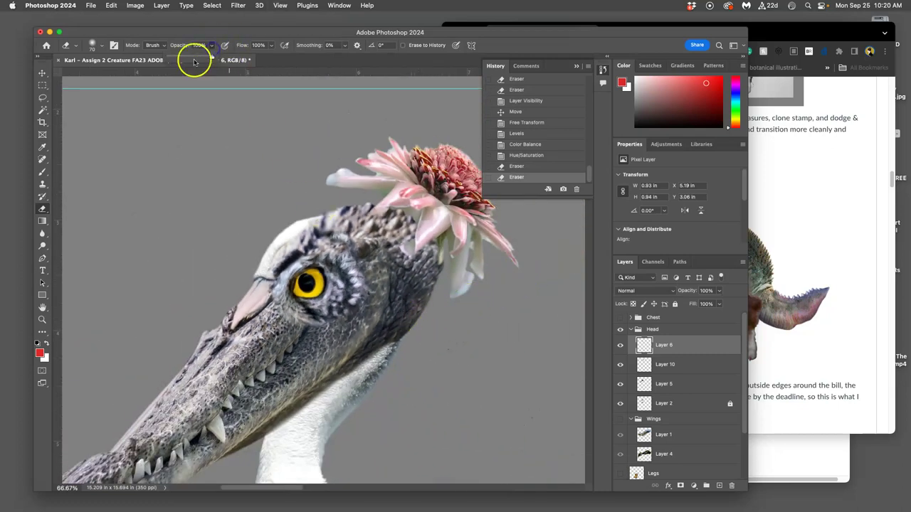
pyautogui.click(361, 264)
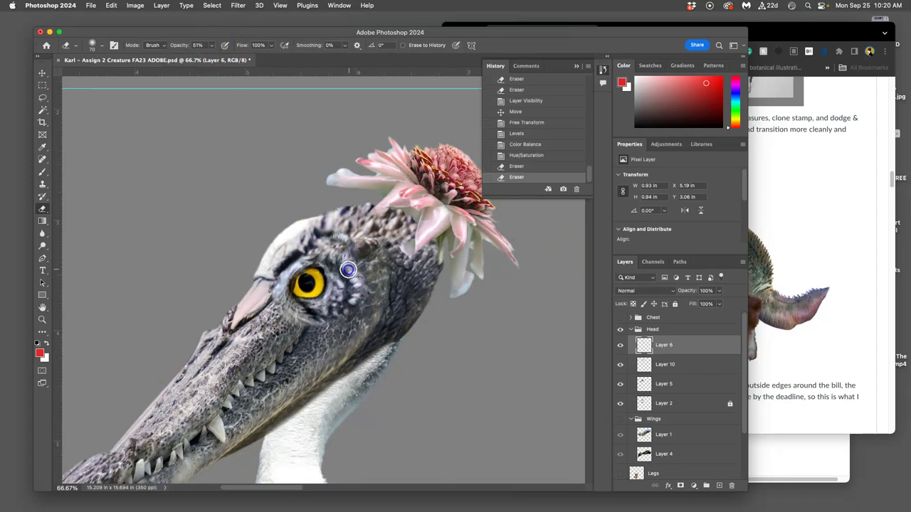
pyautogui.moveTo(360, 276); pyautogui.dragTo(360, 278)
pyautogui.click(362, 284)
pyautogui.click(362, 293)
pyautogui.click(360, 299)
pyautogui.click(358, 305)
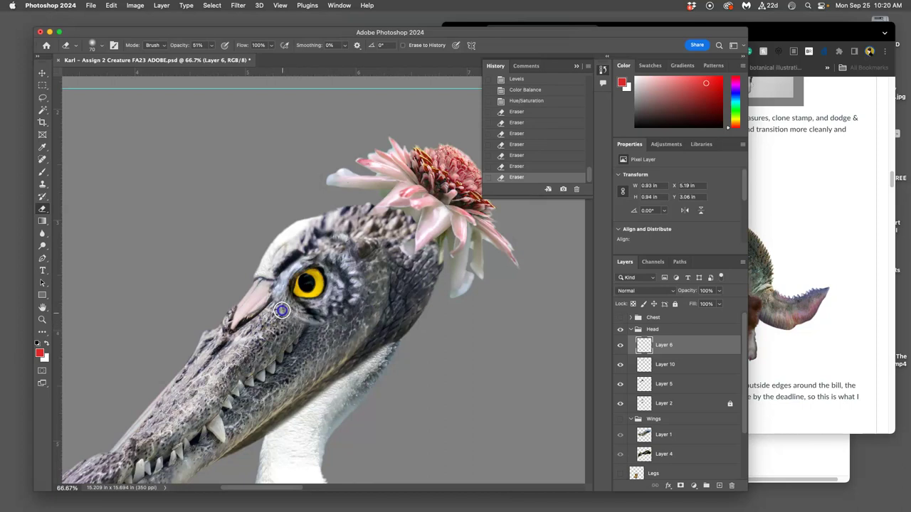
pyautogui.click(269, 321)
pyautogui.click(284, 315)
pyautogui.click(272, 283)
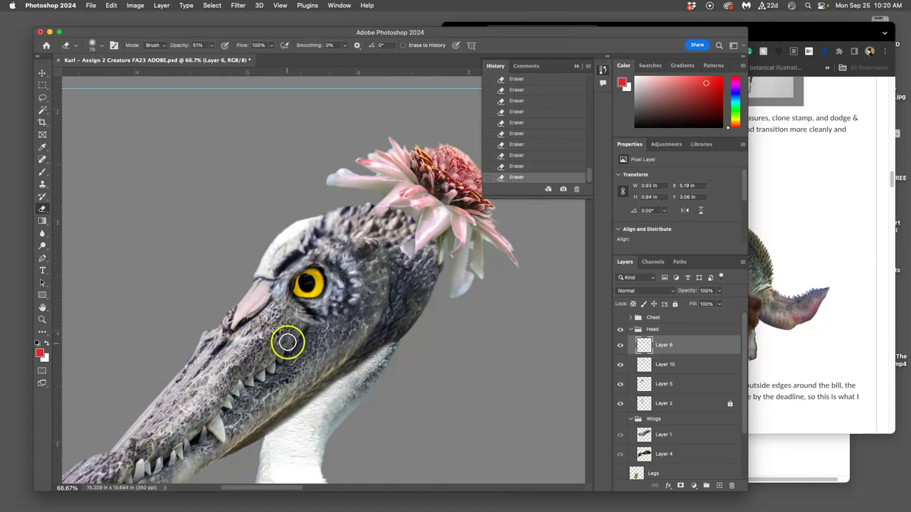
# Undo and redo several eraser strokes, erase one spot beside the eye, then view the whole bird.
pyautogui.press('super+z')
pyautogui.press('super+z')
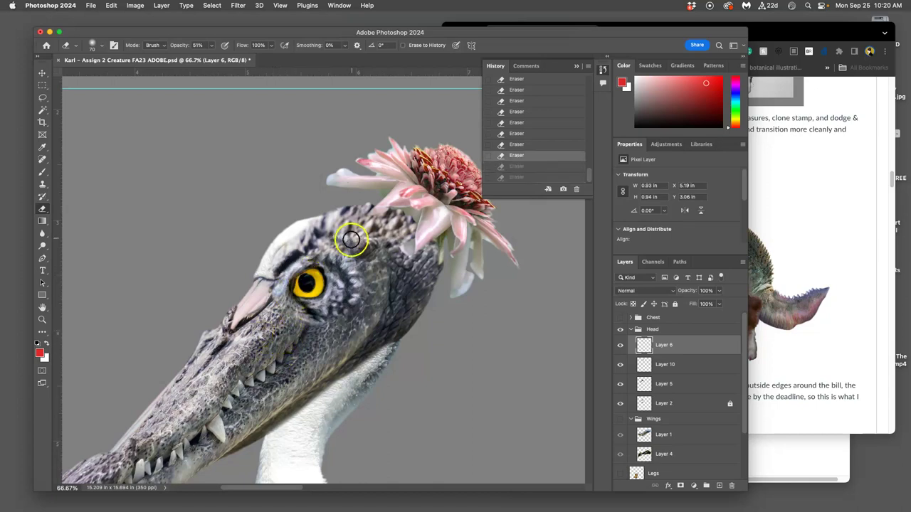
pyautogui.click(516, 177)
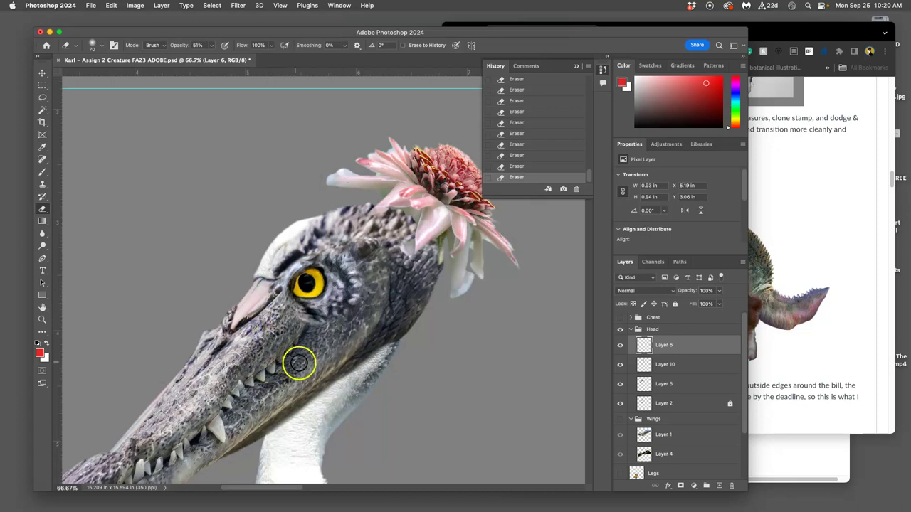
pyautogui.press('super+z')
pyautogui.press('super+z')
pyautogui.press('super+z')
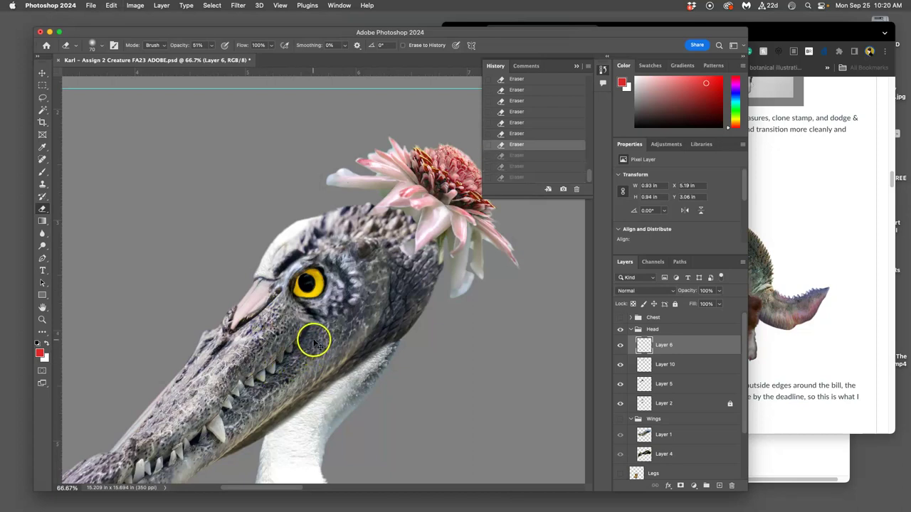
pyautogui.press('super+z')
pyautogui.press('super+z')
pyautogui.press('super+z')
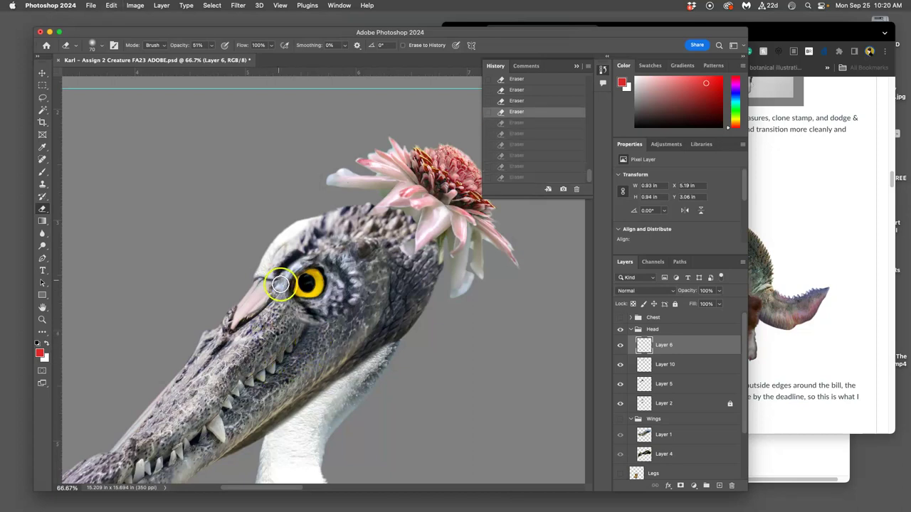
pyautogui.click(279, 290)
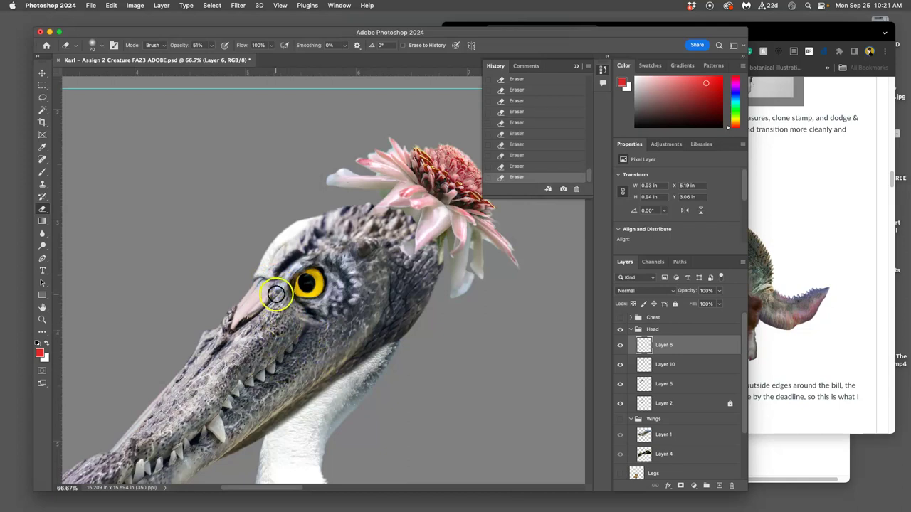
pyautogui.press('super+minus')
pyautogui.press('super+minus')
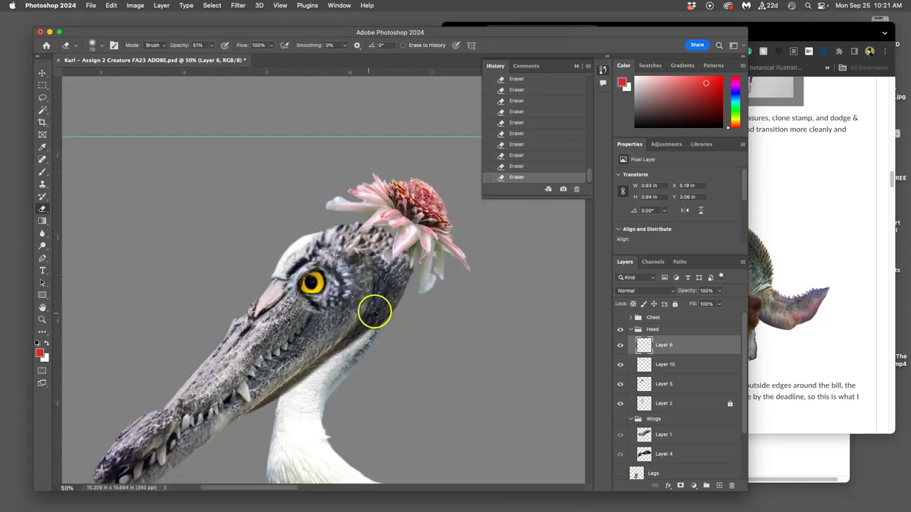
pyautogui.moveTo(376, 319); pyautogui.dragTo(483, 264)
pyautogui.moveTo(368, 208); pyautogui.dragTo(339, 227)
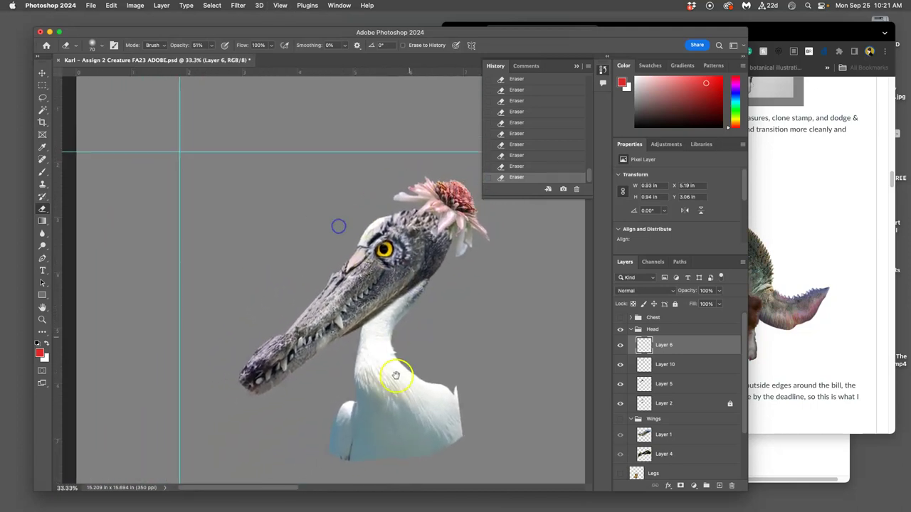
pyautogui.moveTo(419, 392)
pyautogui.mouseDown()
pyautogui.moveTo(405, 332)
pyautogui.moveTo(377, 366)
pyautogui.mouseUp()
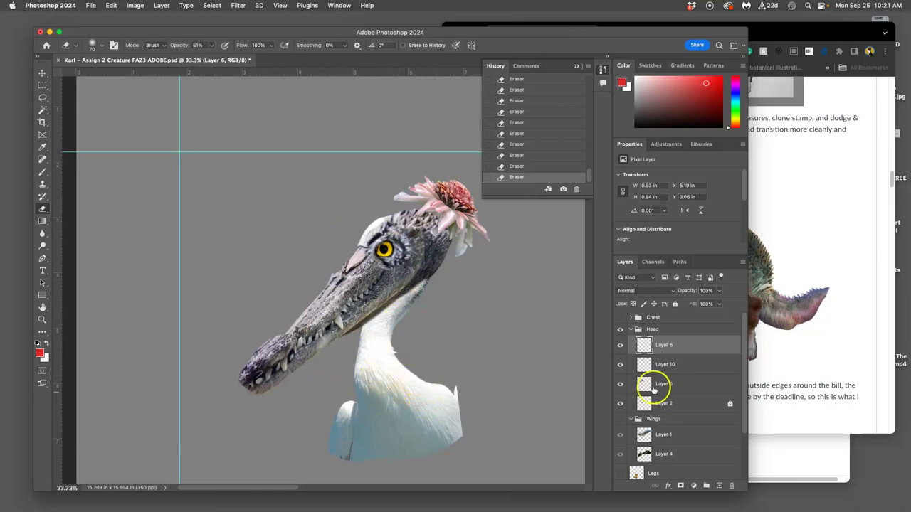
# Select Layer 2, the neck and body, and unlock it.
pyautogui.click(619, 404)
pyautogui.click(620, 404)
pyautogui.click(667, 404)
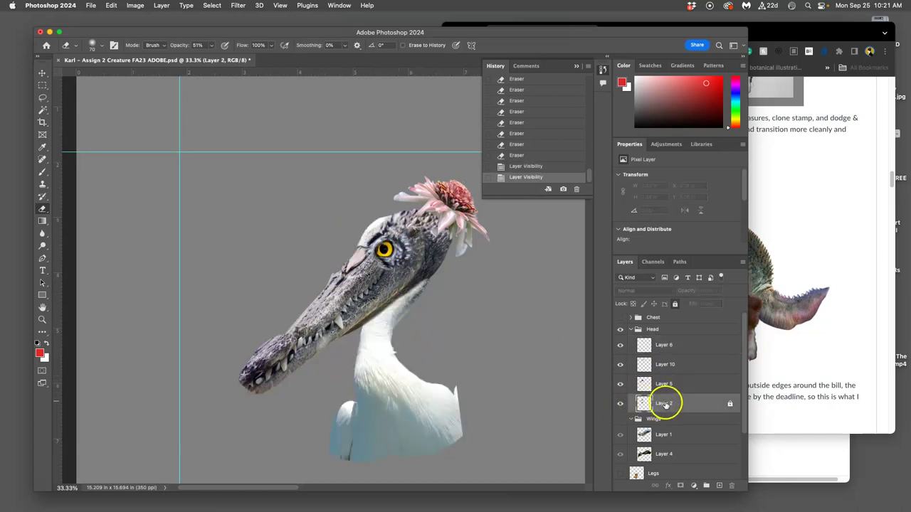
pyautogui.click(135, 5)
pyautogui.moveTo(141, 19)
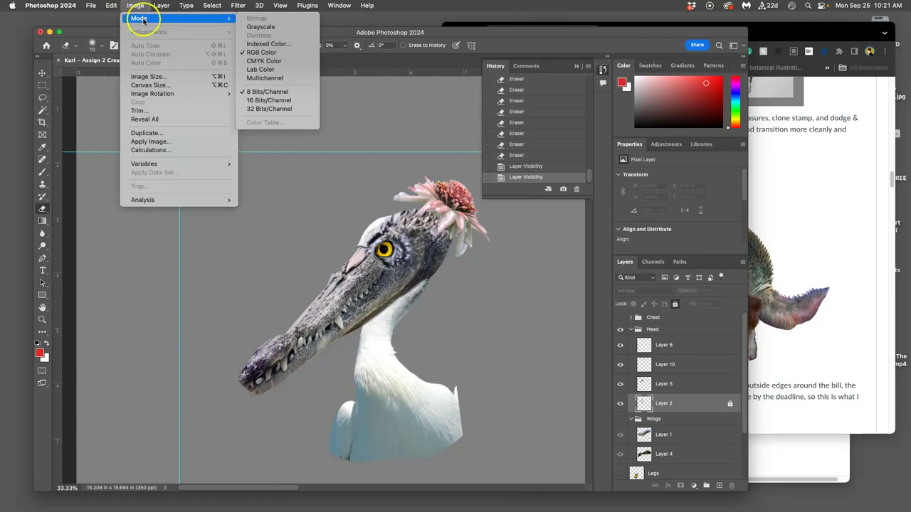
pyautogui.click(675, 305)
pyautogui.click(674, 304)
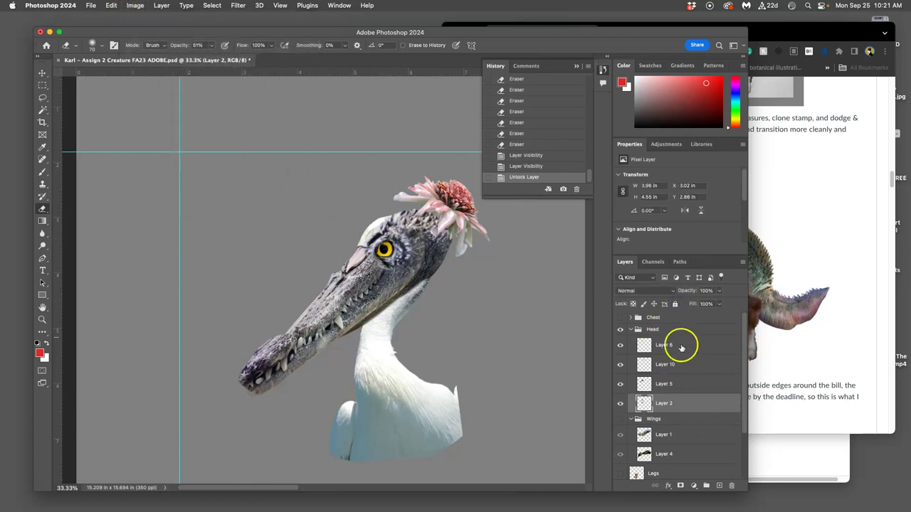
# Apply Levels to Layer 2 with gamma 0.82 and output 15–227.
pyautogui.click(136, 5)
pyautogui.moveTo(148, 31)
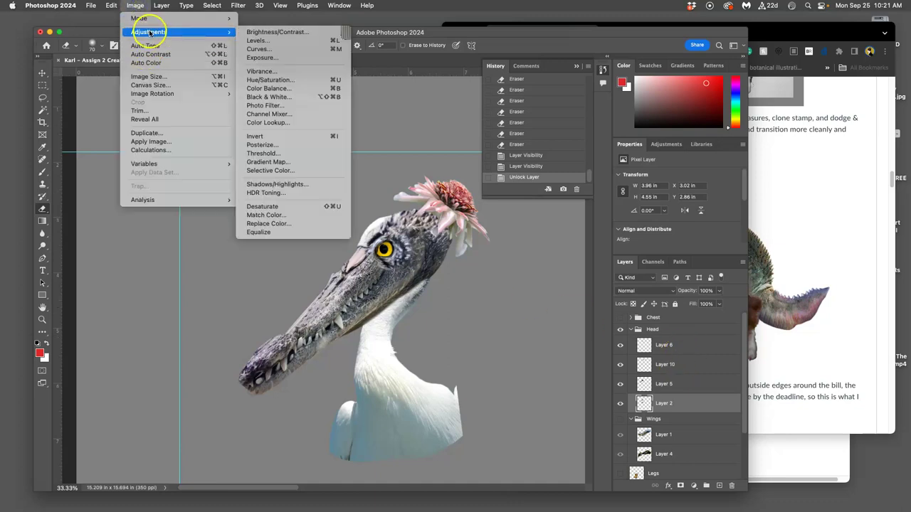
pyautogui.click(287, 41)
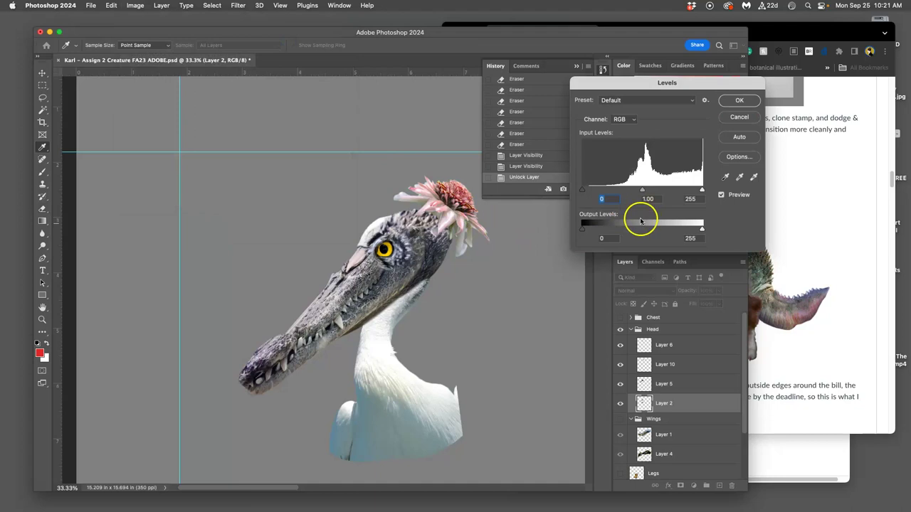
pyautogui.moveTo(698, 230); pyautogui.dragTo(691, 230)
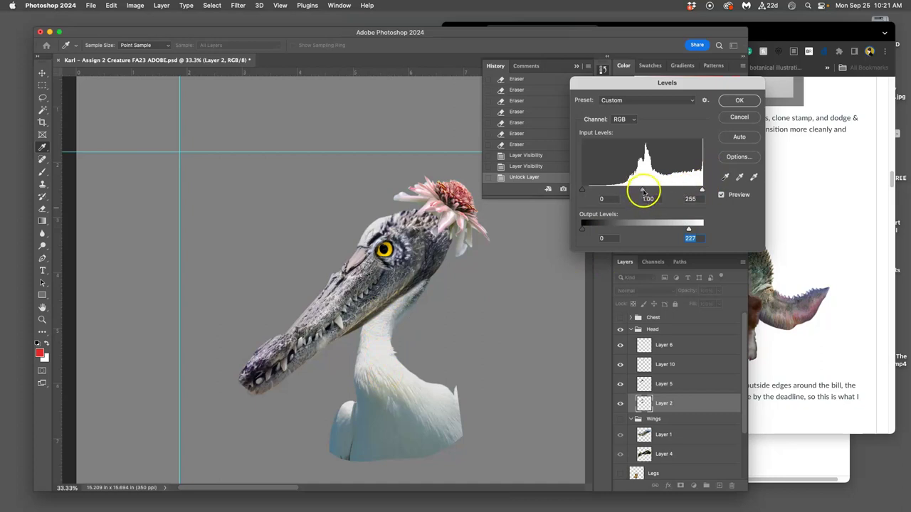
pyautogui.moveTo(642, 191); pyautogui.dragTo(649, 192)
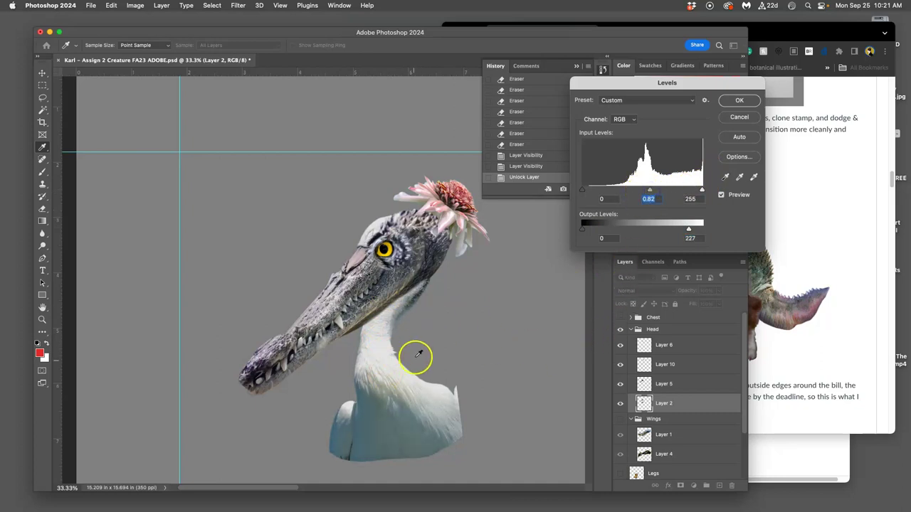
pyautogui.moveTo(584, 231); pyautogui.dragTo(591, 229)
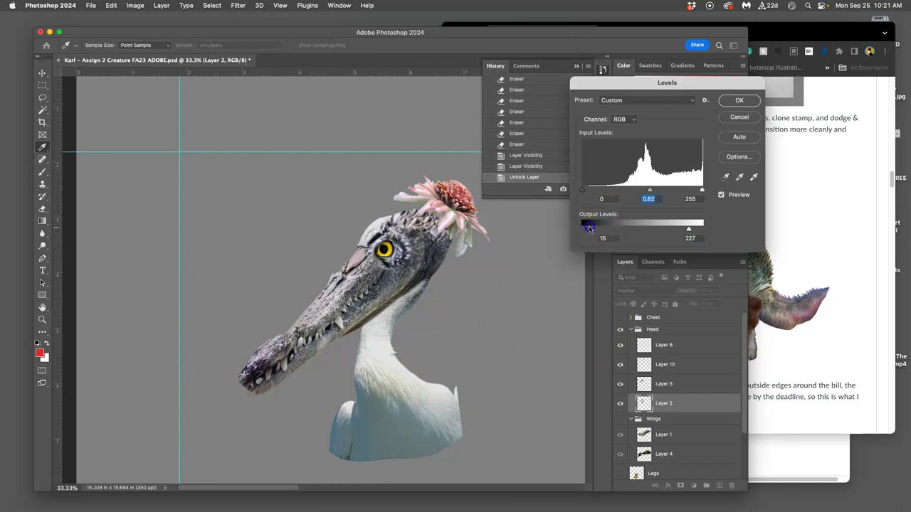
pyautogui.click(726, 105)
pyautogui.click(135, 5)
# Give Layer 2 Color Balance of midtones +10/0/-11 and shadows -3/0/+8.
pyautogui.moveTo(148, 31)
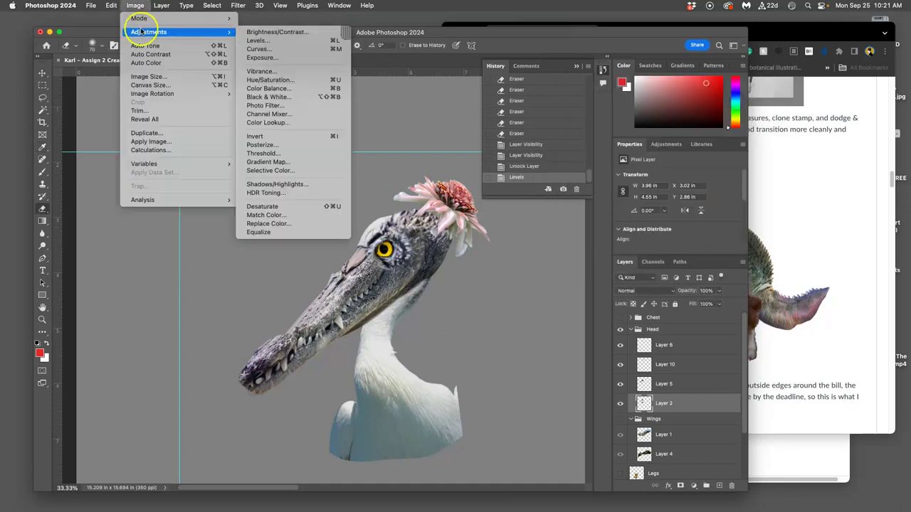
pyautogui.click(271, 88)
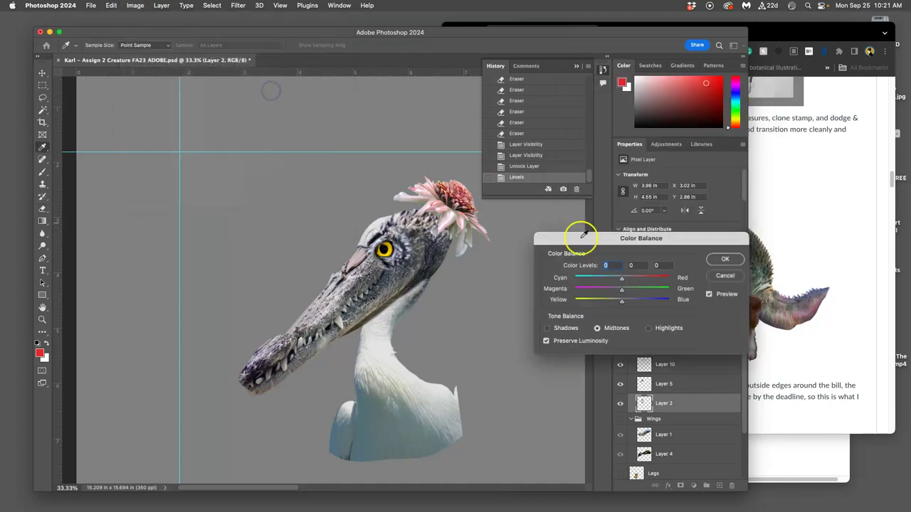
pyautogui.click(623, 302)
pyautogui.moveTo(624, 284); pyautogui.dragTo(626, 281)
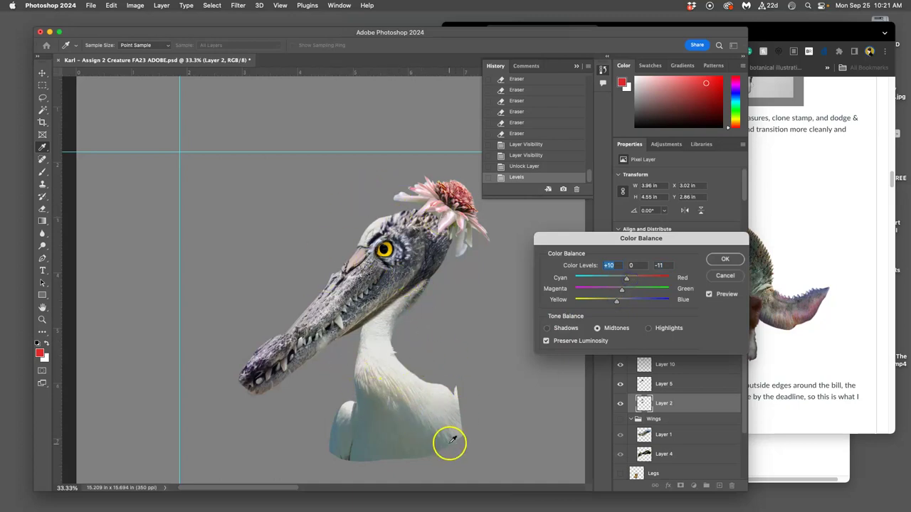
pyautogui.click(725, 262)
pyautogui.click(547, 328)
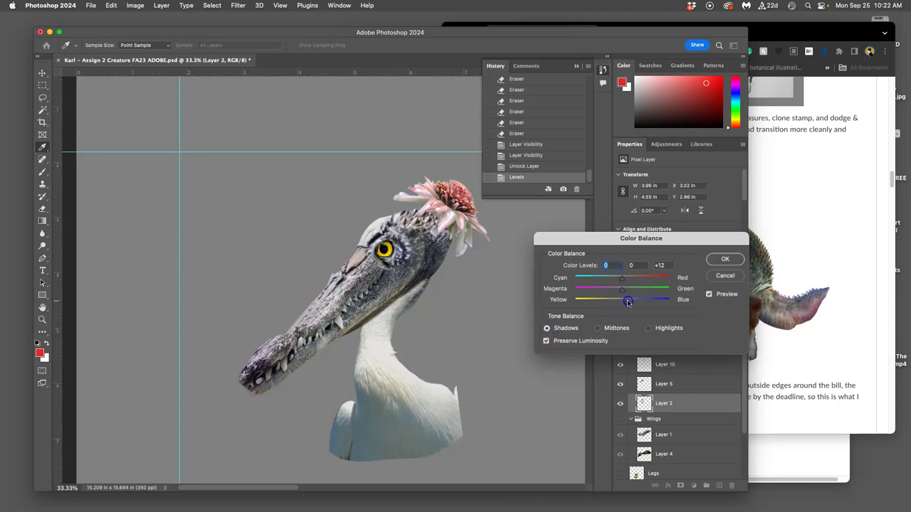
pyautogui.moveTo(625, 282); pyautogui.dragTo(622, 282)
pyautogui.click(725, 260)
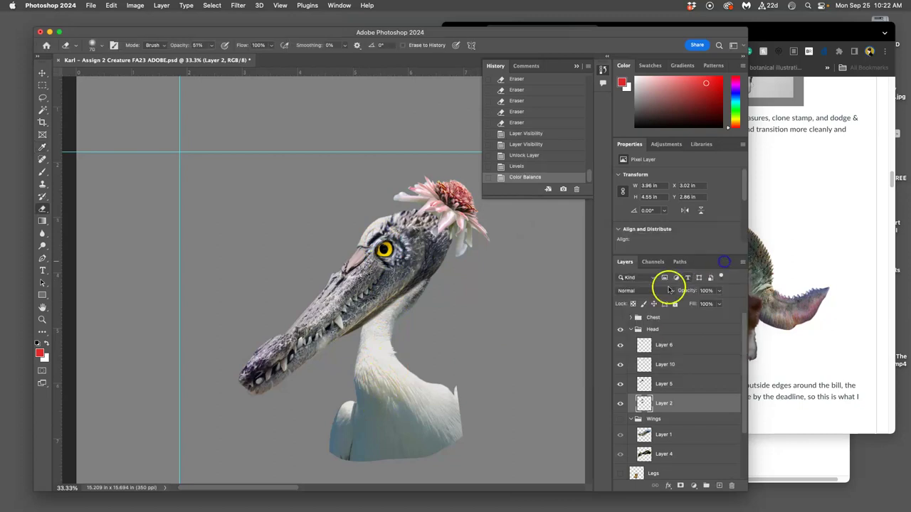
# Apply Hue/Saturation to Layer 2 with hue set to +5.
pyautogui.click(136, 5)
pyautogui.moveTo(220, 32)
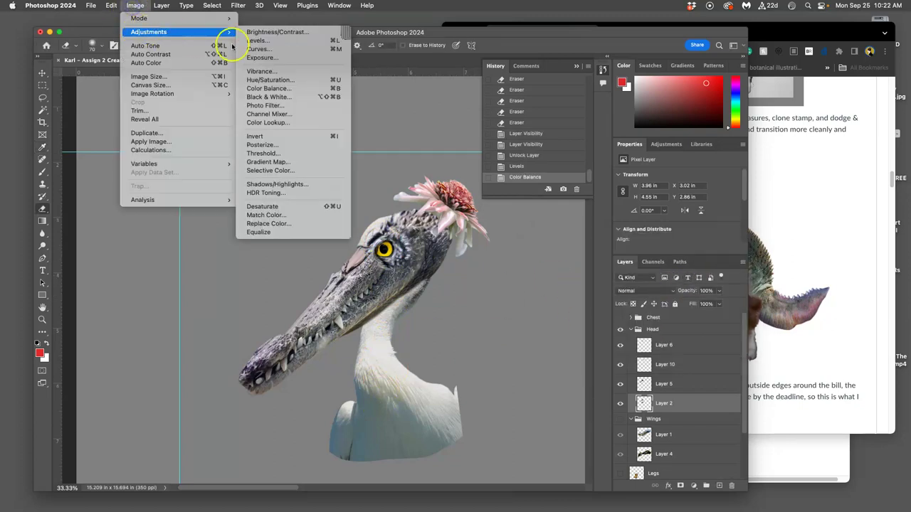
pyautogui.click(258, 79)
pyautogui.moveTo(599, 311)
pyautogui.mouseDown()
pyautogui.moveTo(589, 310)
pyautogui.moveTo(625, 310)
pyautogui.moveTo(602, 307)
pyautogui.mouseUp()
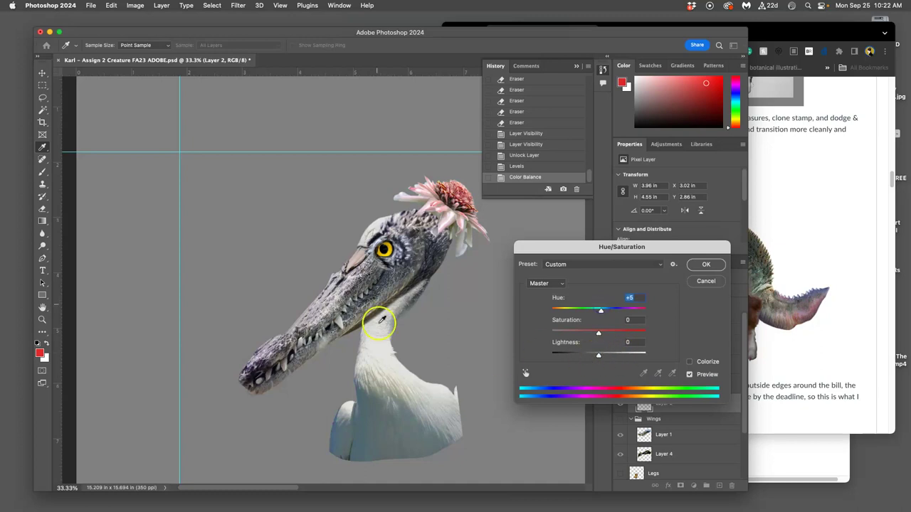
pyautogui.click(707, 265)
# Switch to the Eraser and zoom out to fit the canvas.
pyautogui.press('e')
pyautogui.press('super+0')
pyautogui.scroll(-3, 550, 328)
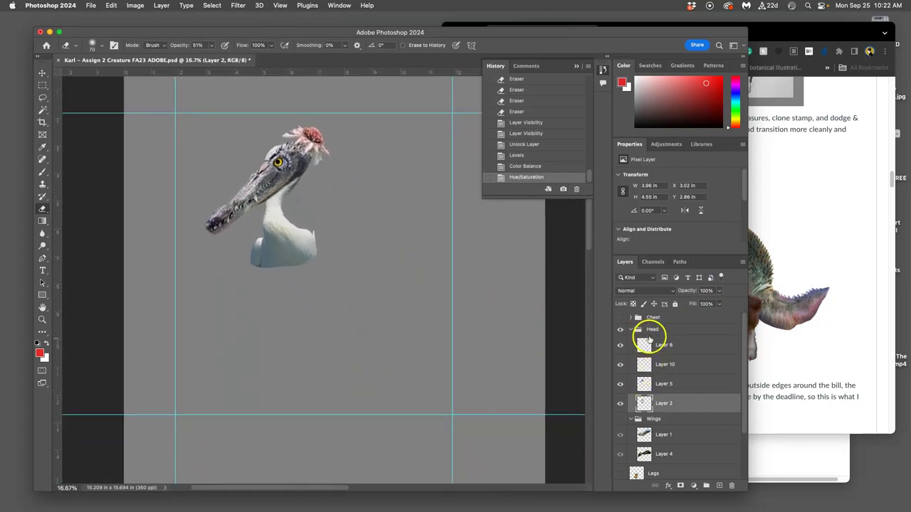
# Collapse and lock the Head group, then show and expand the Chest group.
pyautogui.click(631, 330)
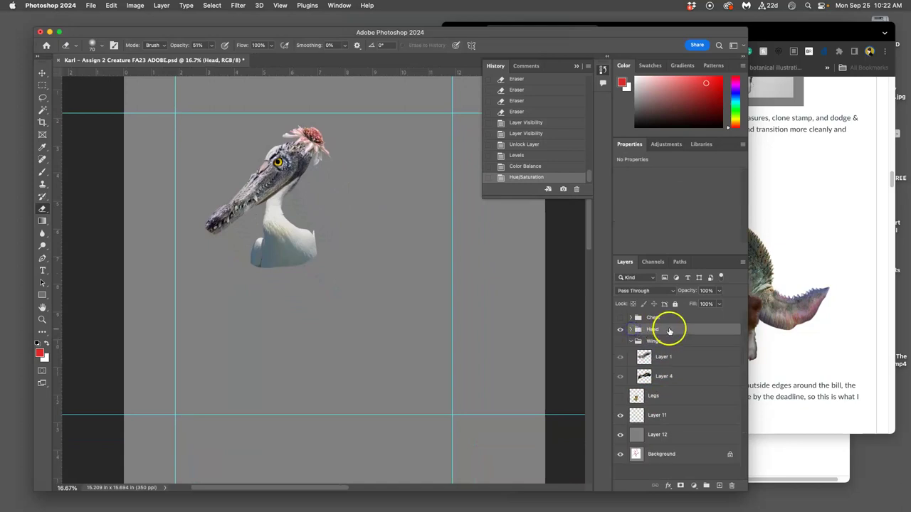
pyautogui.click(674, 304)
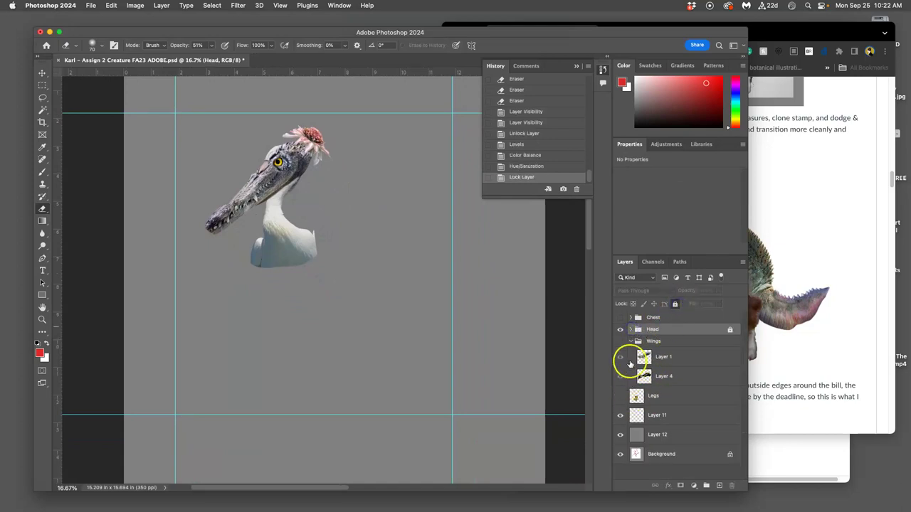
pyautogui.click(619, 317)
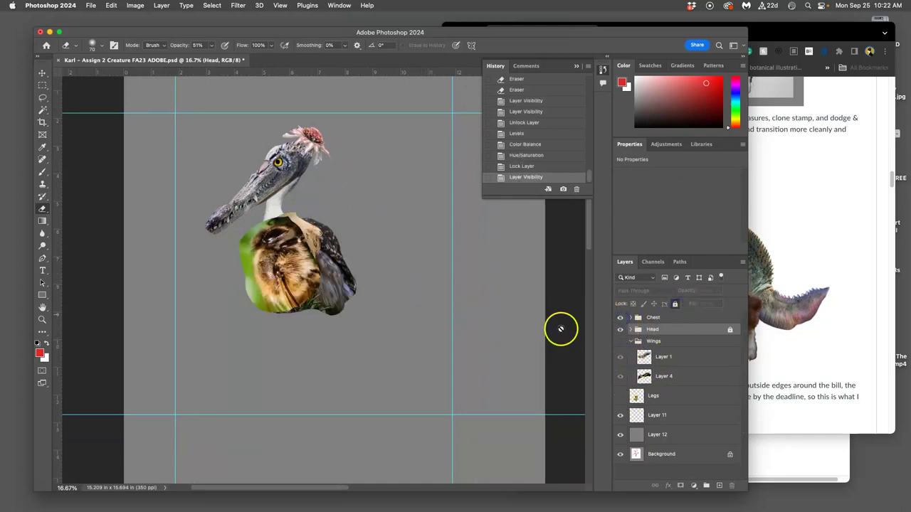
pyautogui.click(631, 317)
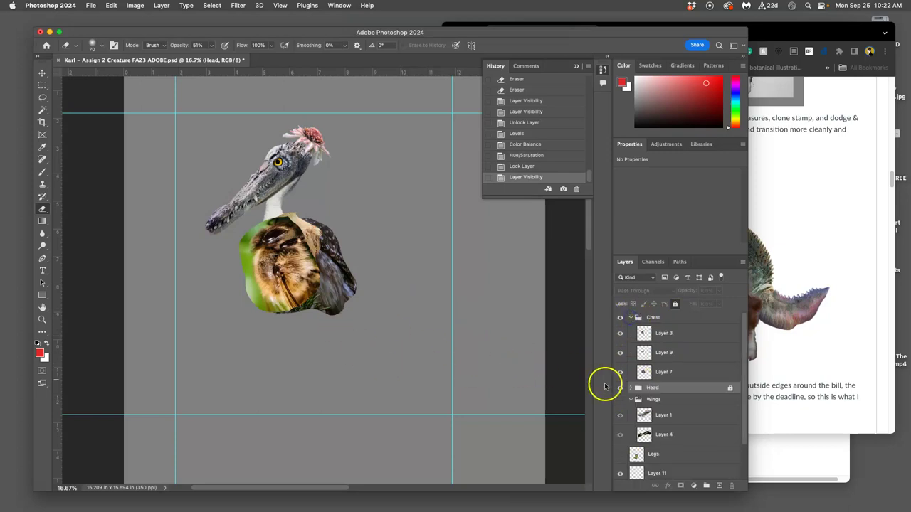
# Hide Layers 3 and 9 so only owl-feather Layer 7 shows, and select Layer 7.
pyautogui.click(619, 372)
pyautogui.click(619, 372)
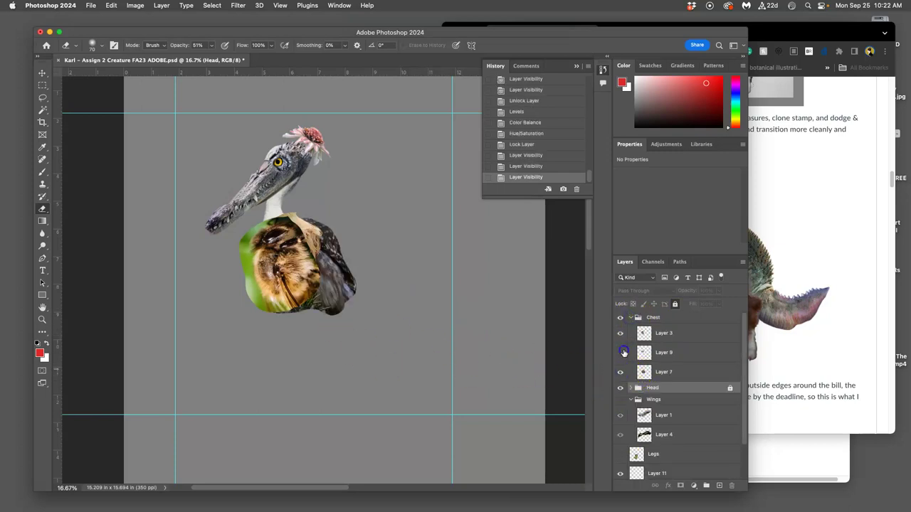
pyautogui.click(620, 333)
pyautogui.click(621, 353)
pyautogui.click(620, 352)
pyautogui.click(644, 372)
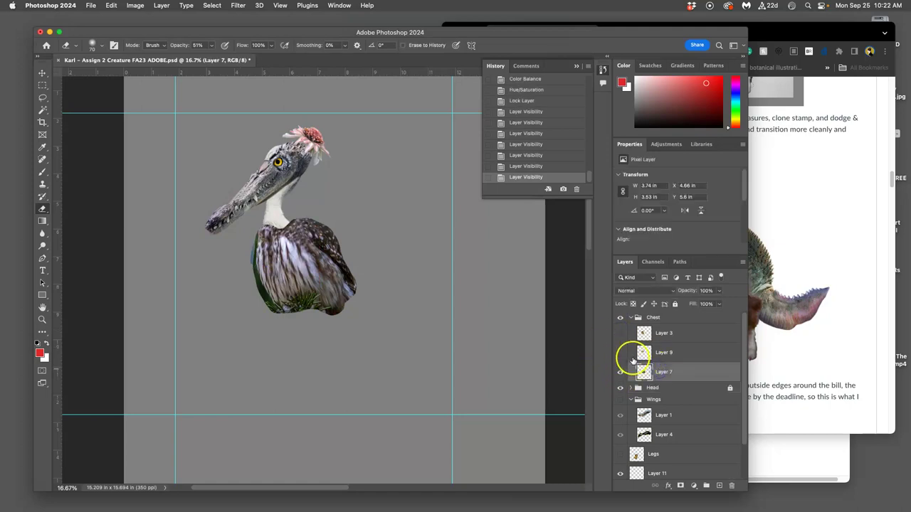
pyautogui.scroll(5, 397, 315)
# Lasso the rounded lower owl-feather area with its pine needles and delete it, leaving ragged tips.
pyautogui.moveTo(320, 248); pyautogui.dragTo(388, 314)
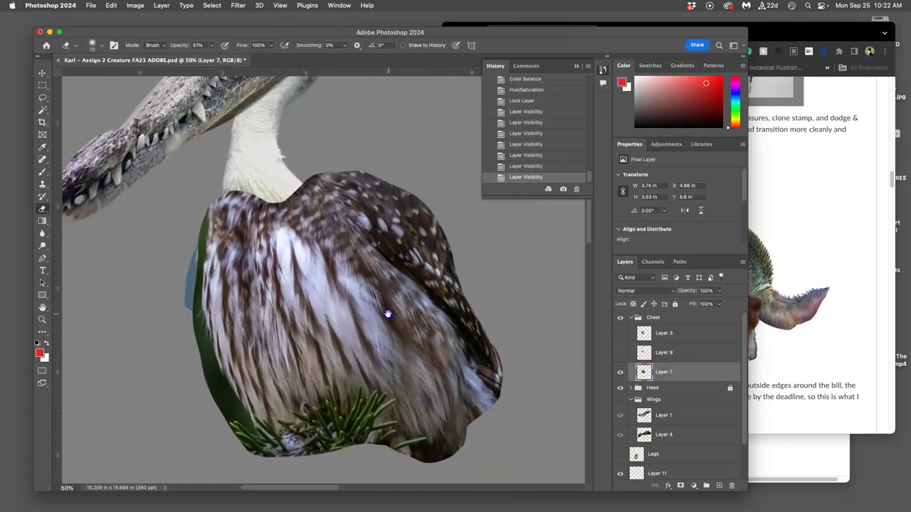
pyautogui.click(42, 98)
pyautogui.click(221, 193)
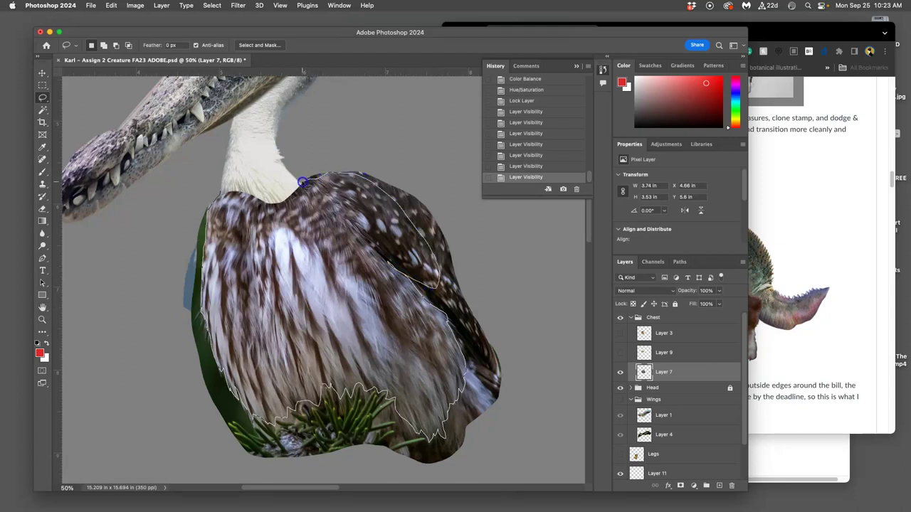
pyautogui.moveTo(452, 175)
pyautogui.mouseDown()
pyautogui.moveTo(545, 271)
pyautogui.moveTo(594, 382)
pyautogui.mouseUp()
pyautogui.moveTo(319, 506)
pyautogui.mouseDown()
pyautogui.moveTo(155, 459)
pyautogui.moveTo(101, 337)
pyautogui.mouseUp()
pyautogui.moveTo(193, 186); pyautogui.dragTo(205, 181)
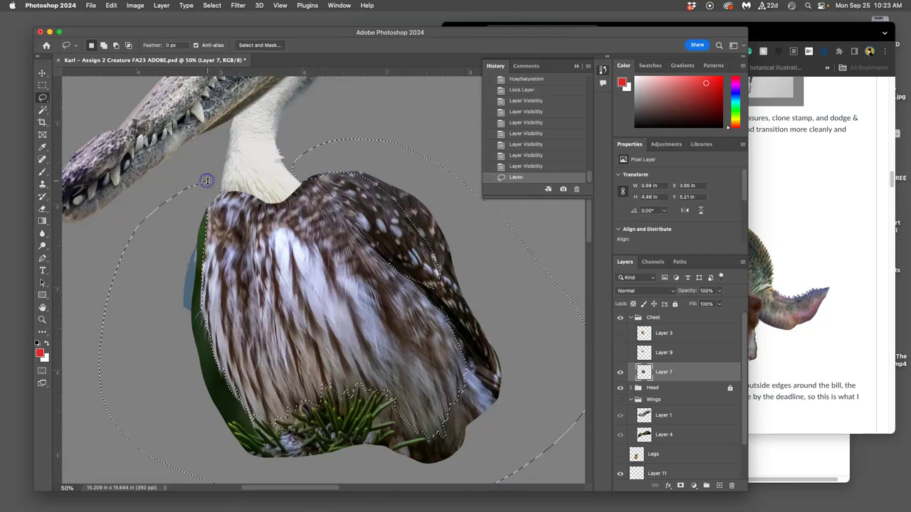
pyautogui.press('Delete')
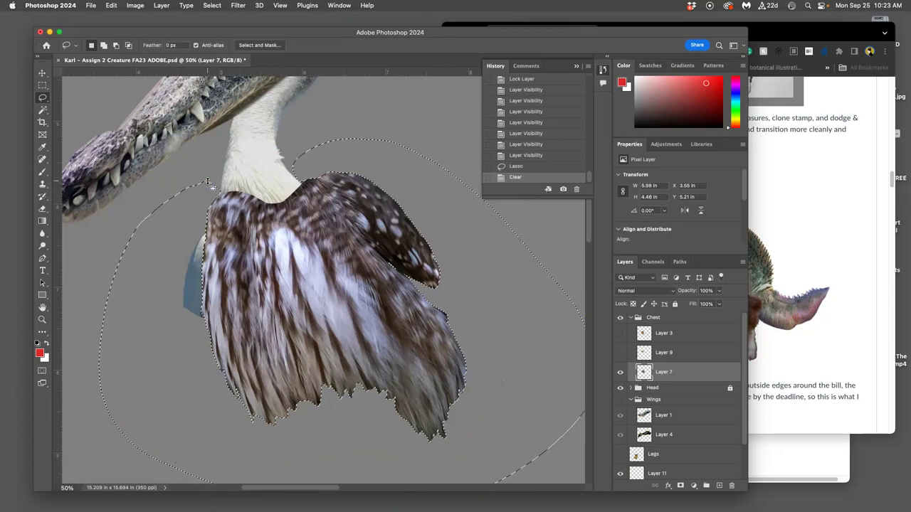
# Refine the feather selection with Select and Mask, delete the fringe, and deselect.
pyautogui.click(271, 45)
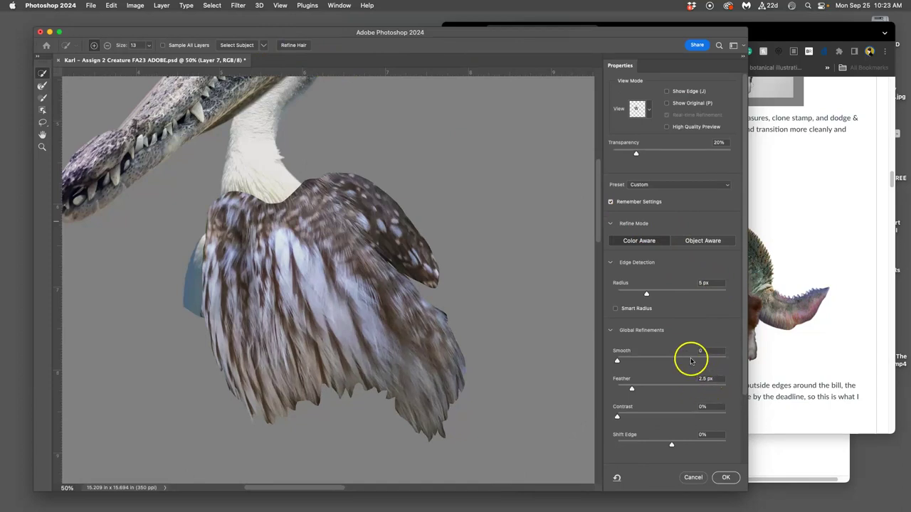
pyautogui.click(724, 476)
pyautogui.scroll(10, 460, 352)
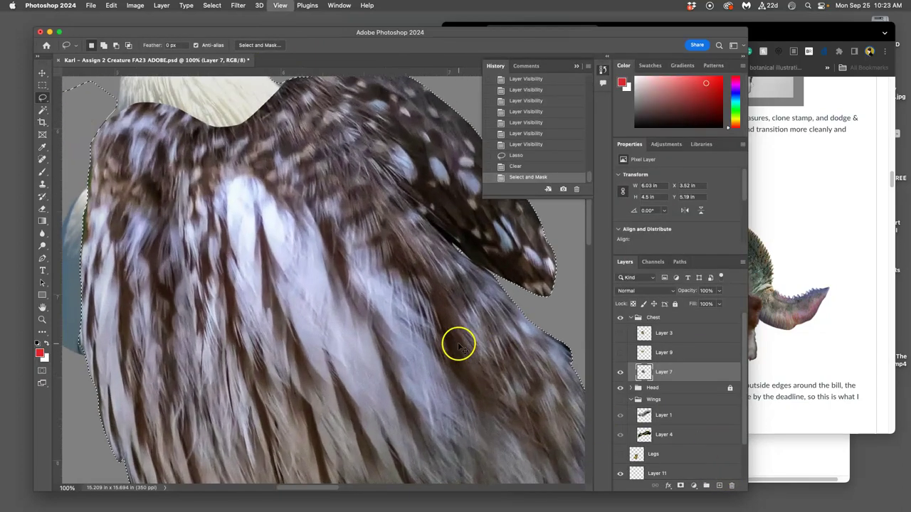
pyautogui.moveTo(454, 319); pyautogui.dragTo(191, 55)
pyautogui.press('Delete')
pyautogui.press('Delete')
pyautogui.press('Delete')
pyautogui.press('Delete')
pyautogui.press('Delete')
pyautogui.hotkey('ctrl', 'd')
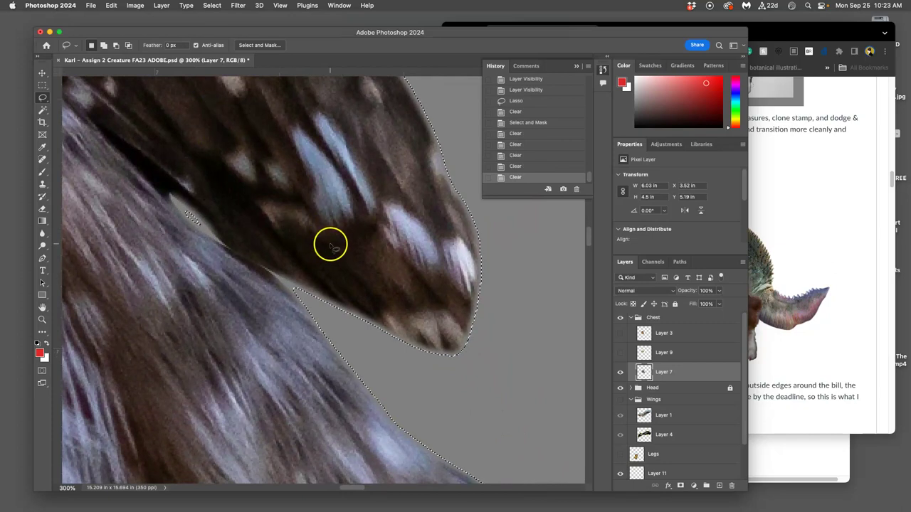
# Run a second Select and Mask pass (5 px radius, 2.5 px feather) on the owl-feather chest.
pyautogui.click(261, 44)
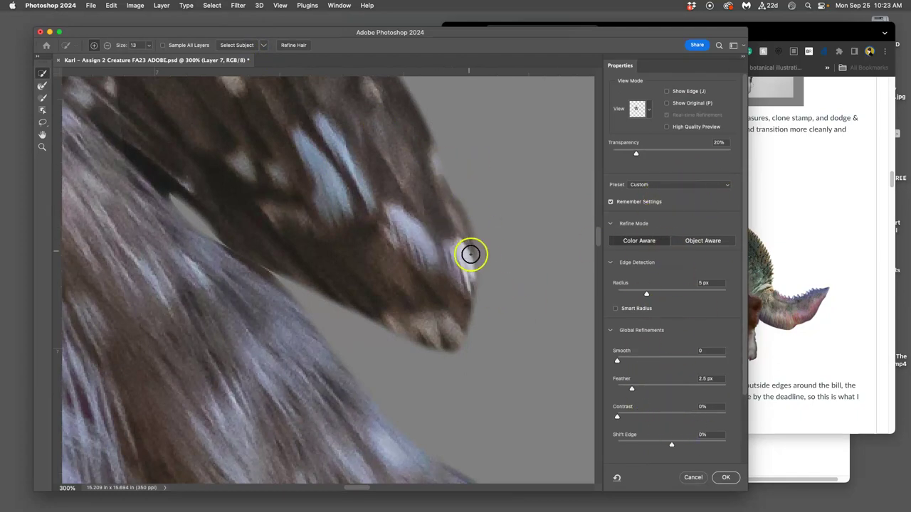
pyautogui.press('super+minus')
pyautogui.press('super+minus')
pyautogui.press('super+minus')
pyautogui.press('super+minus')
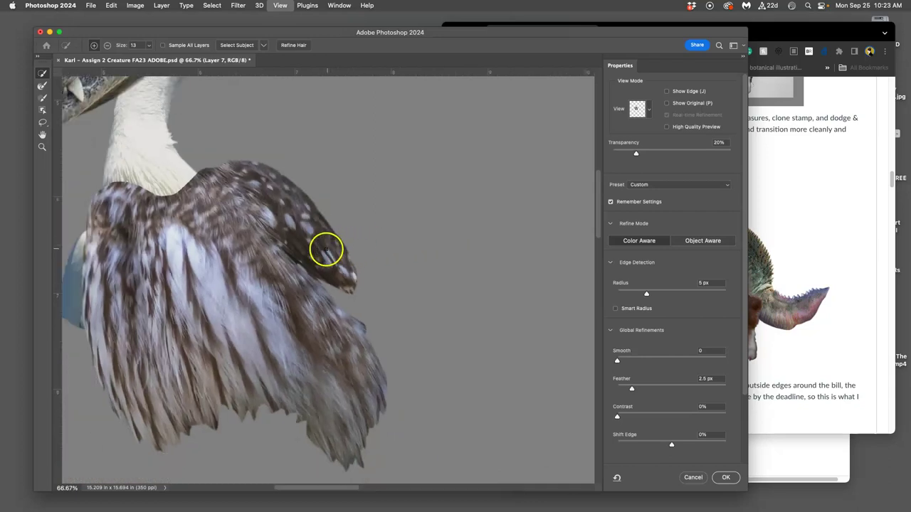
pyautogui.moveTo(295, 242); pyautogui.dragTo(478, 319)
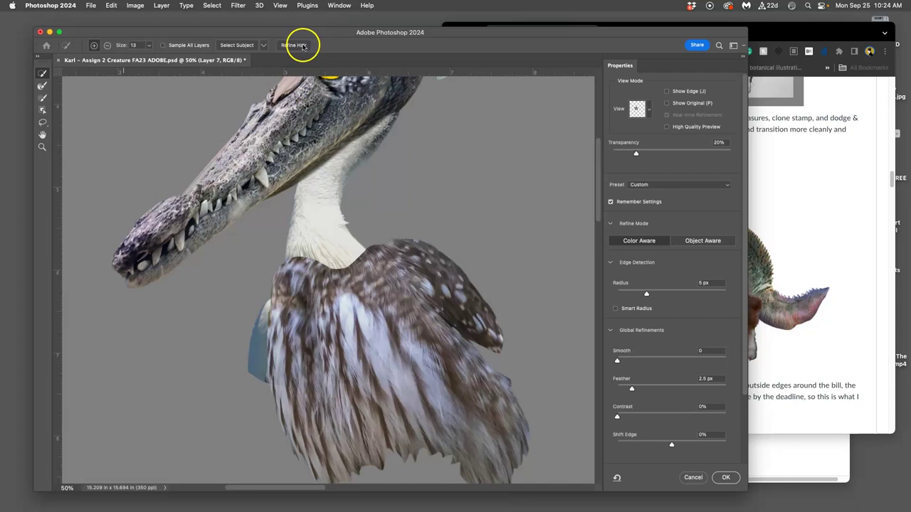
pyautogui.click(723, 478)
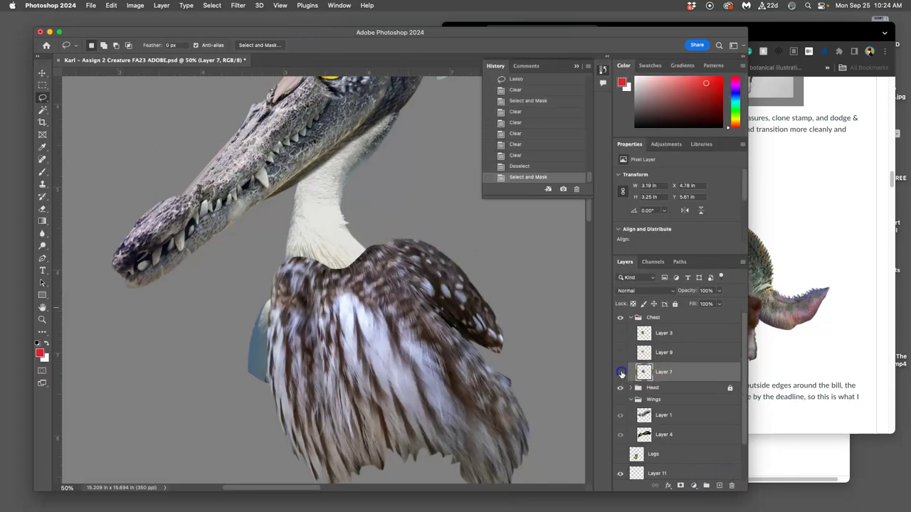
# Expand the Head group, select the neck Layer 2, and unlock the group.
pyautogui.click(620, 372)
pyautogui.click(620, 372)
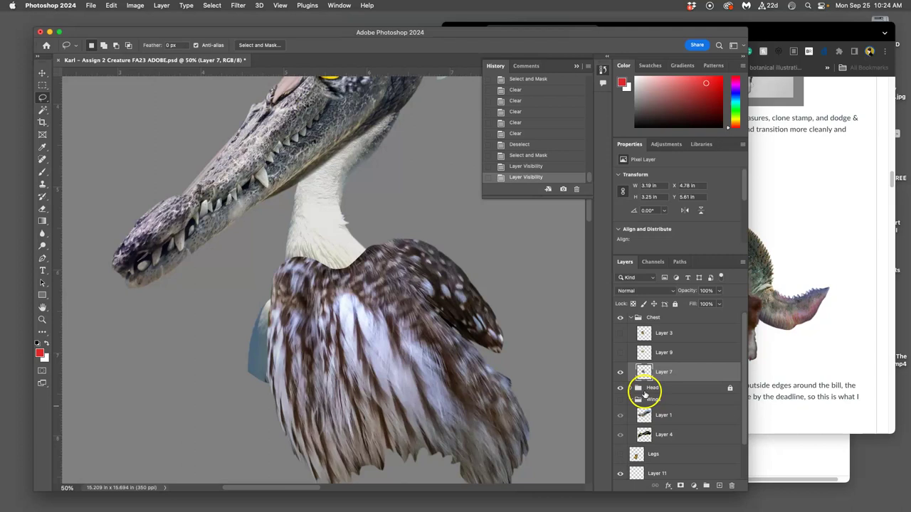
pyautogui.click(630, 387)
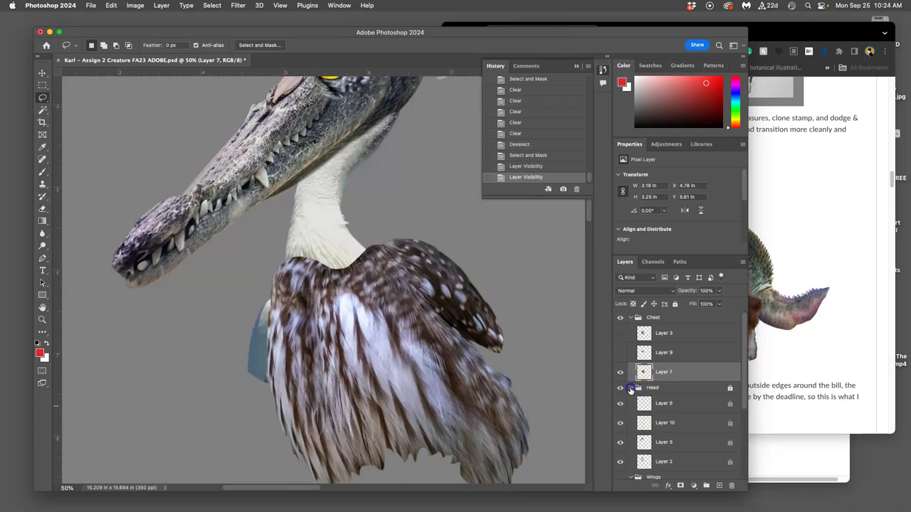
pyautogui.click(664, 461)
pyautogui.click(620, 462)
pyautogui.click(620, 462)
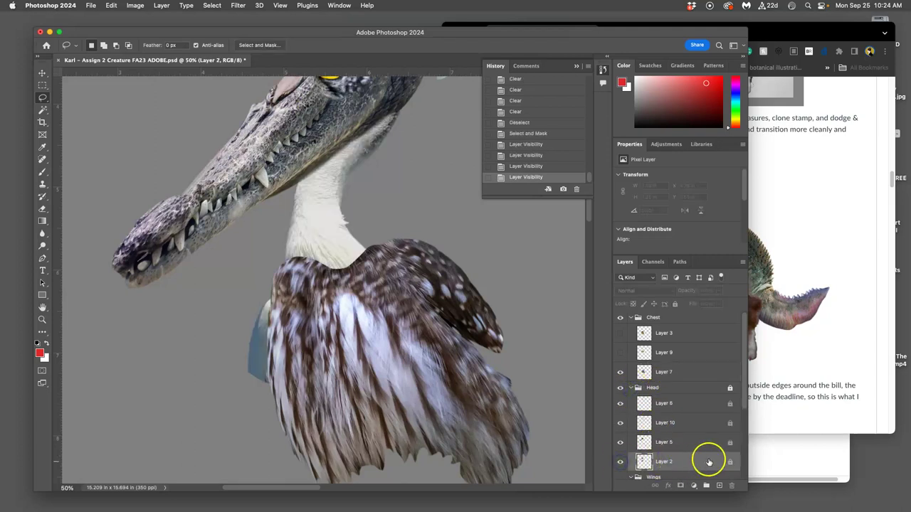
pyautogui.click(730, 388)
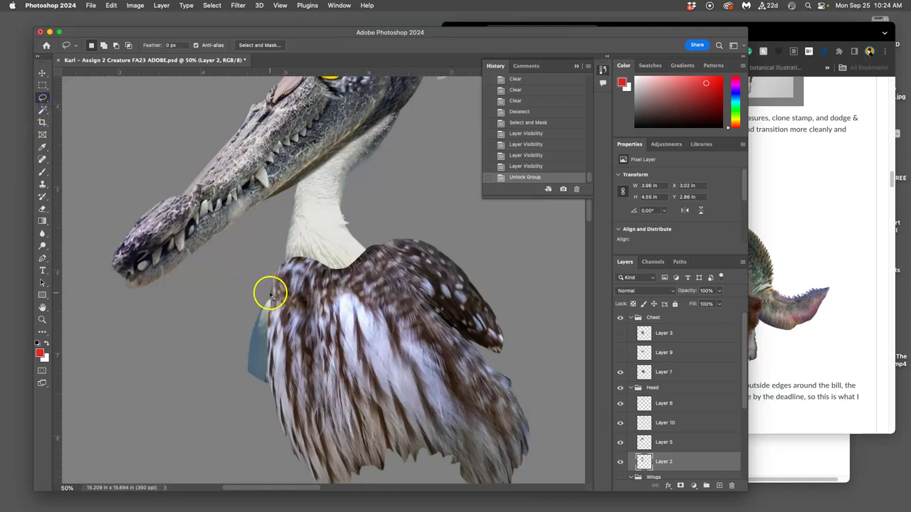
# Lasso and delete the stray blue patch beside the chest on Layer 2, then relock the Head group.
pyautogui.moveTo(275, 404)
pyautogui.mouseDown()
pyautogui.moveTo(235, 287)
pyautogui.moveTo(260, 271)
pyautogui.mouseUp()
pyautogui.press('Delete')
pyautogui.moveTo(227, 320); pyautogui.dragTo(177, 321)
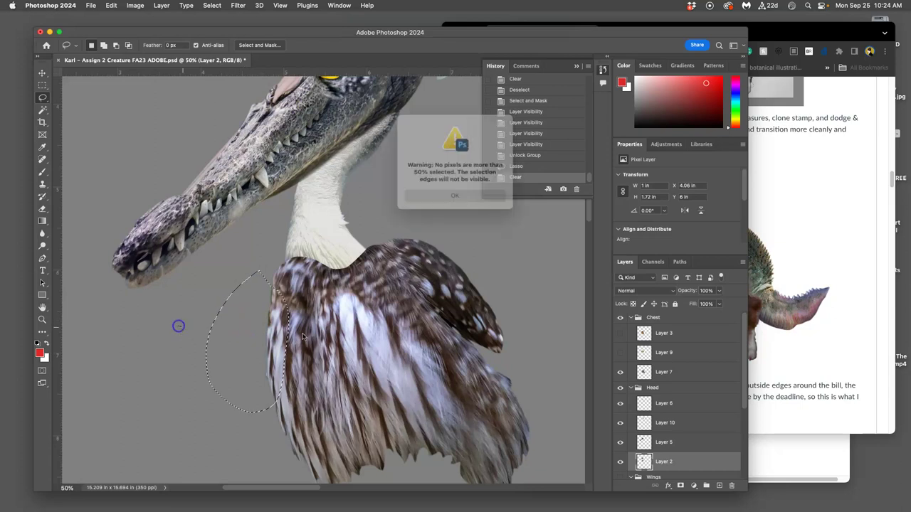
pyautogui.click(461, 200)
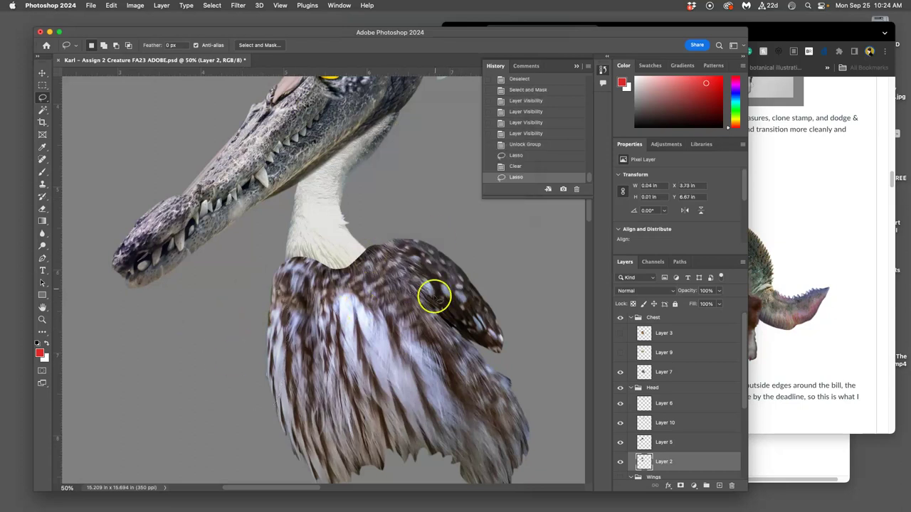
pyautogui.press('super+minus')
pyautogui.hscroll(3, 452, 325)
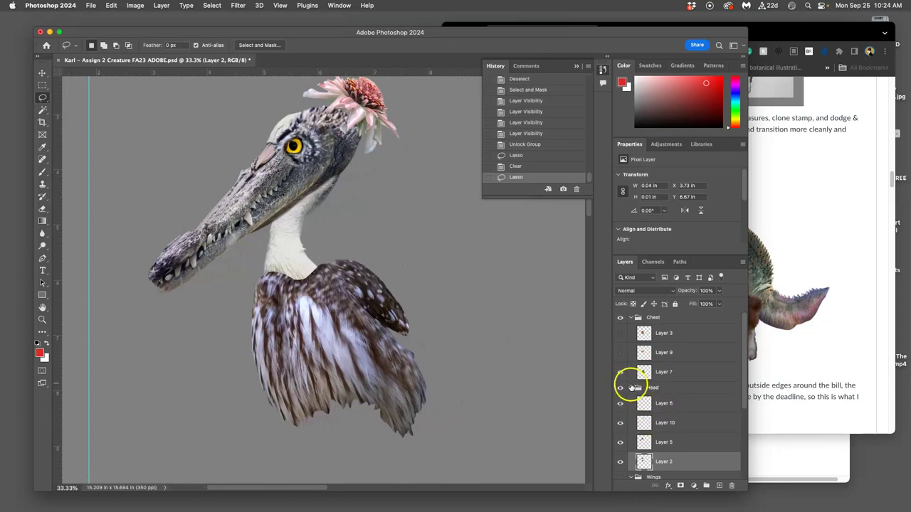
pyautogui.click(631, 388)
pyautogui.click(666, 386)
pyautogui.click(674, 304)
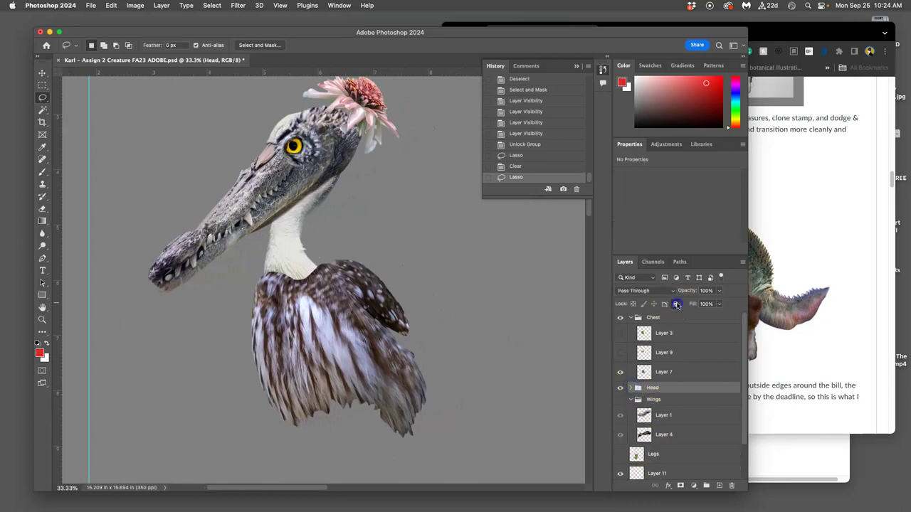
# Make the fluffy orange chest Layer 9 visible, select it, and zoom in on it.
pyautogui.click(624, 353)
pyautogui.click(623, 353)
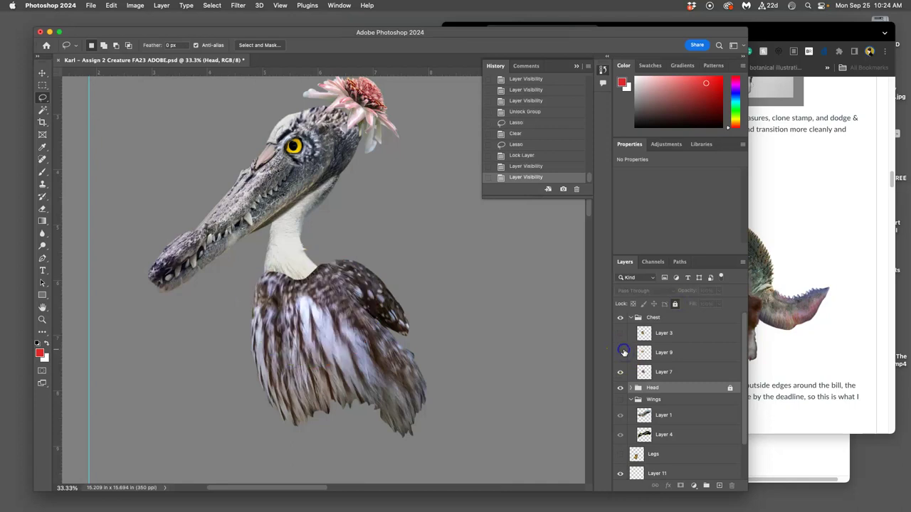
pyautogui.click(619, 353)
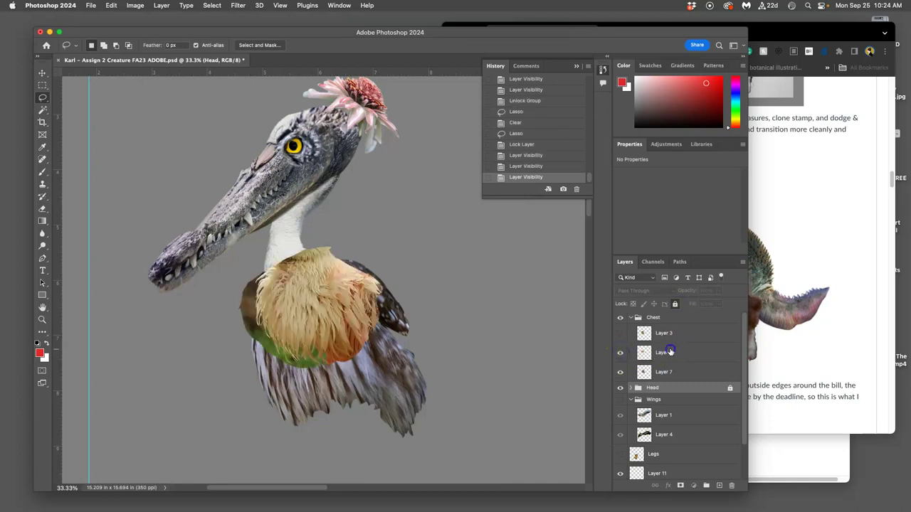
pyautogui.click(668, 353)
pyautogui.press('super+plus')
pyautogui.press('super+plus')
pyautogui.moveTo(304, 279); pyautogui.dragTo(267, 262)
pyautogui.click(42, 74)
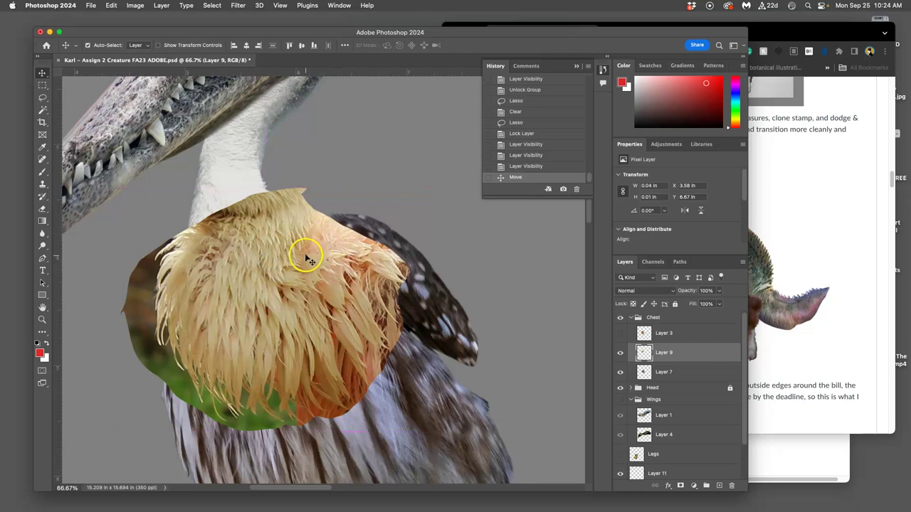
# Attempt a transform, dismiss the empty-selection error, and drop the leftover selection.
pyautogui.click(111, 5)
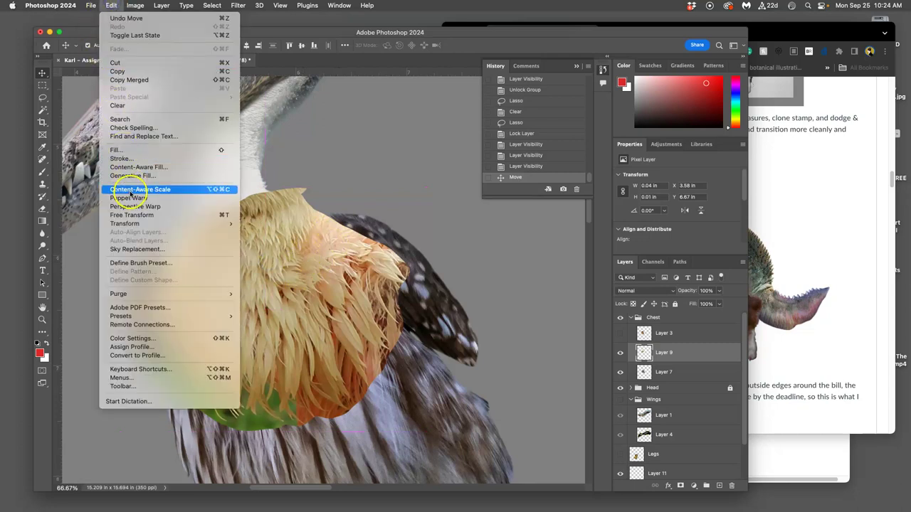
pyautogui.click(133, 214)
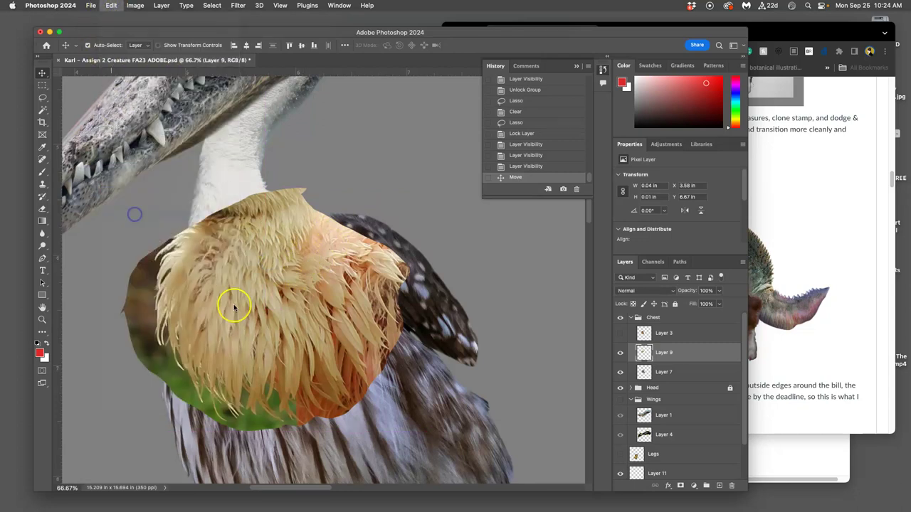
pyautogui.click(449, 199)
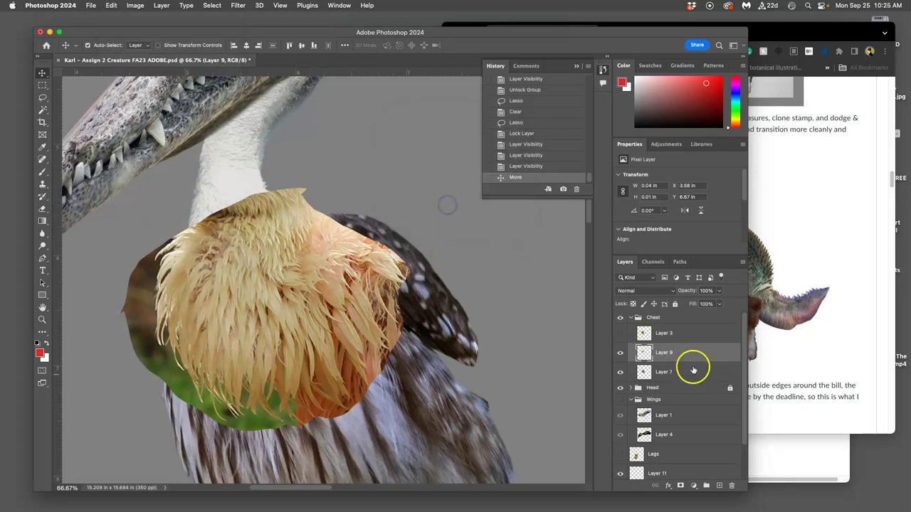
pyautogui.click(620, 354)
pyautogui.click(621, 353)
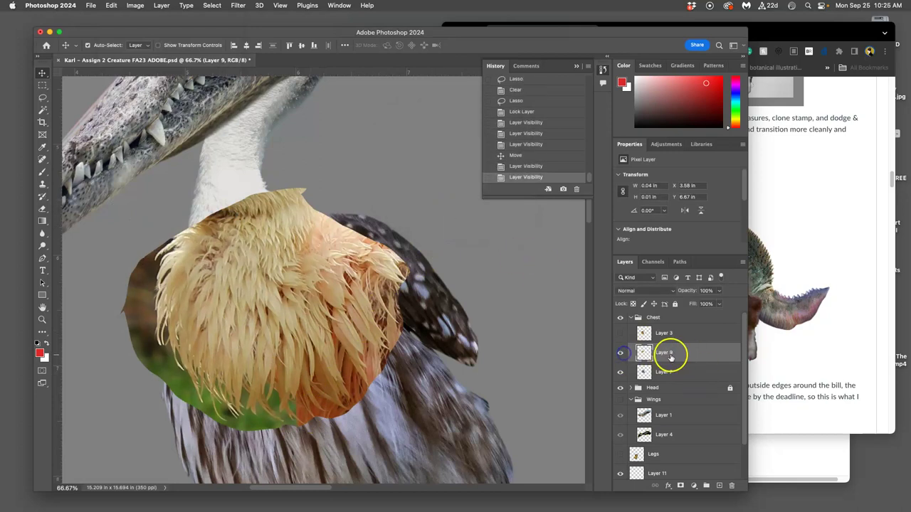
pyautogui.press('super+d')
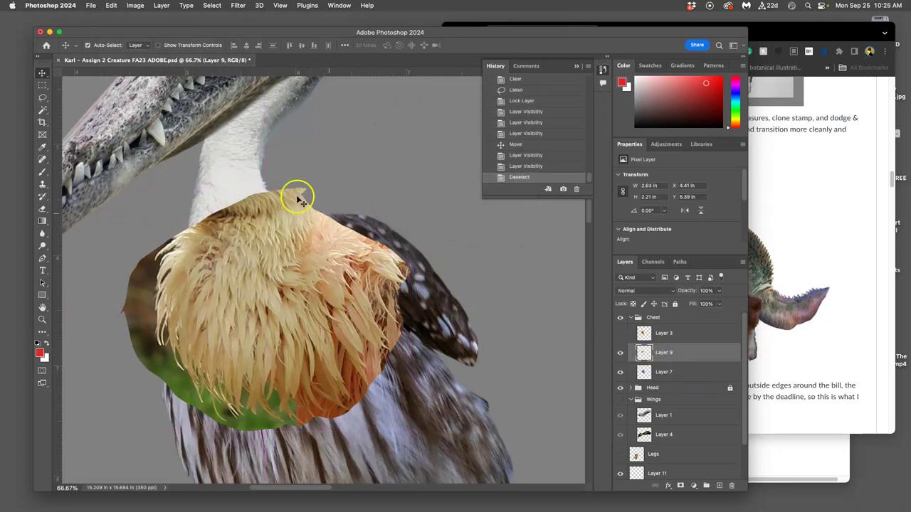
# Free Transform Layer 9, stretching the chest feathers down to 2.49 in tall.
pyautogui.click(112, 6)
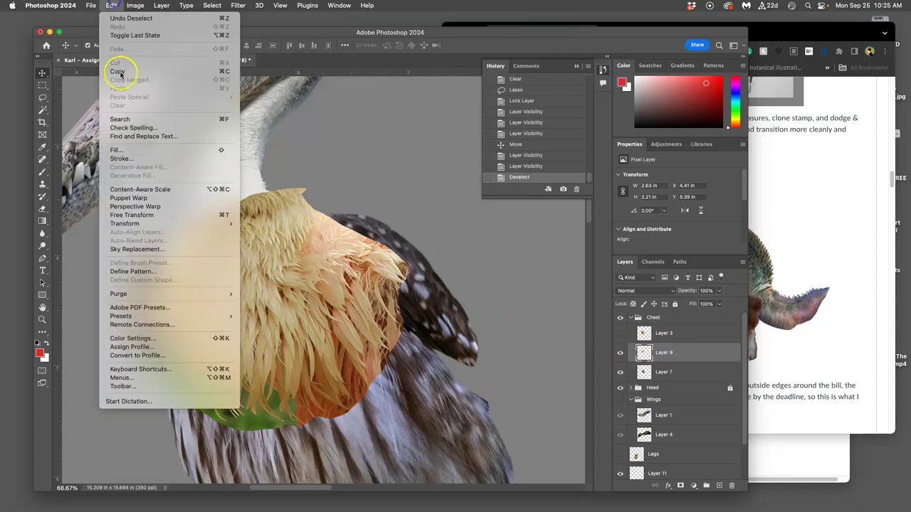
pyautogui.click(118, 212)
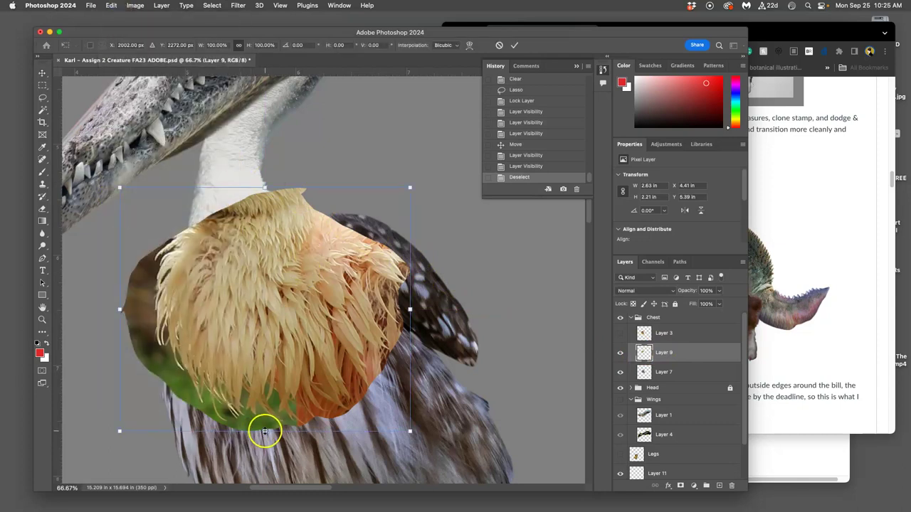
pyautogui.moveTo(265, 432); pyautogui.dragTo(262, 464)
pyautogui.moveTo(270, 352); pyautogui.dragTo(262, 322)
pyautogui.press('Return')
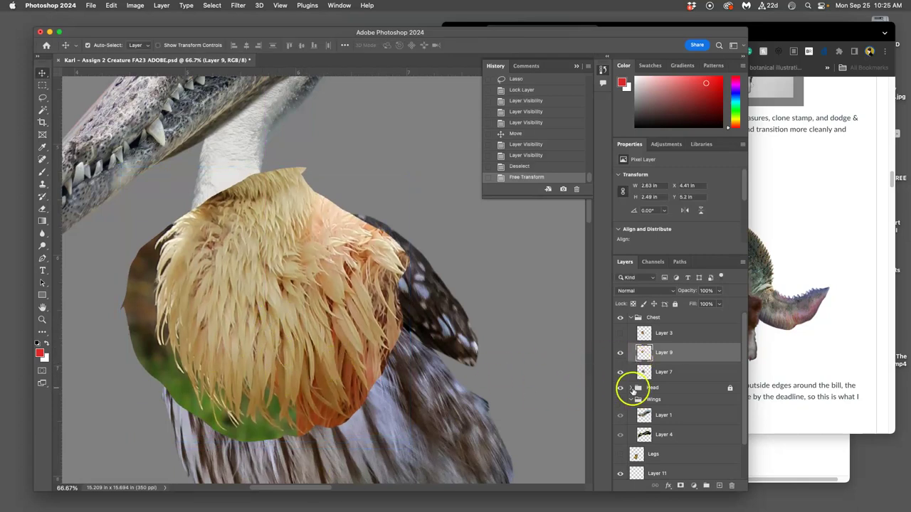
# Magic Wand the dark and green patches left of and below the chest, refine, delete them, and deselect.
pyautogui.click(43, 110)
pyautogui.click(151, 256)
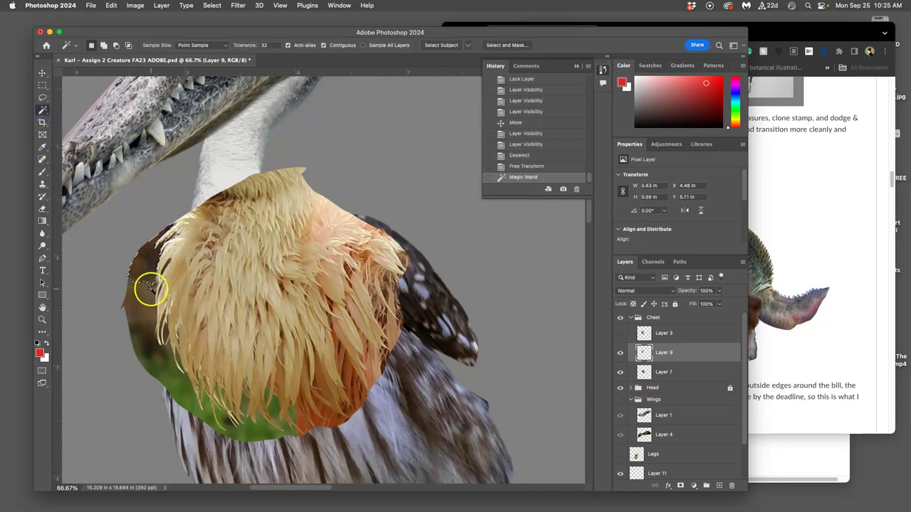
pyautogui.click(144, 296)
pyautogui.click(142, 343)
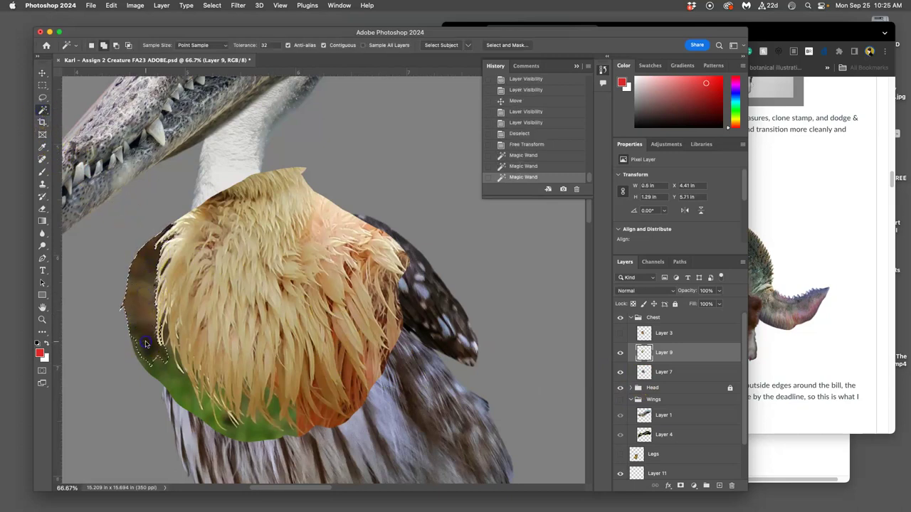
pyautogui.click(166, 332)
pyautogui.keyDown('shift'); pyautogui.click(174, 391); pyautogui.keyUp('shift')
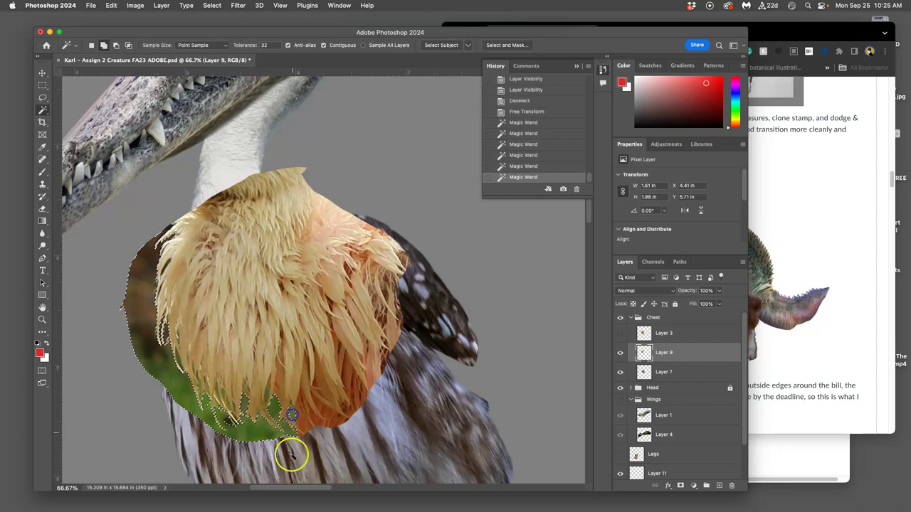
pyautogui.press('Delete')
pyautogui.press('Delete')
pyautogui.press('Delete')
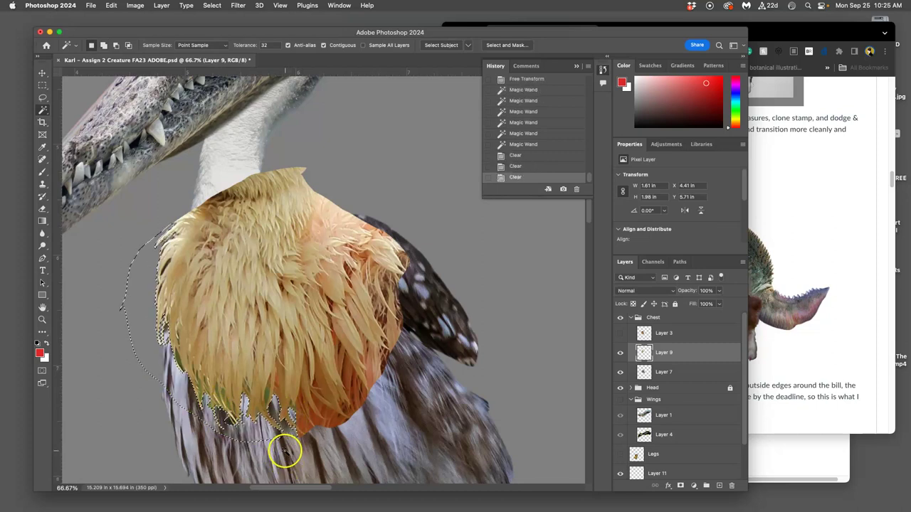
pyautogui.click(504, 45)
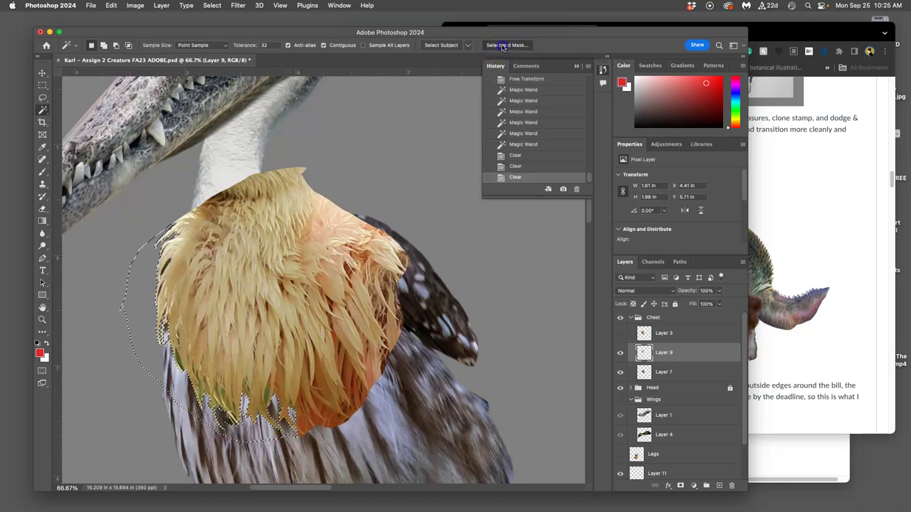
pyautogui.click(726, 475)
pyautogui.press('Delete')
pyautogui.press('Delete')
pyautogui.press('super+d')
# Shift-select the green slivers along the feather edges, between the tips, and along the lower fringe.
pyautogui.scroll(5, 278, 392)
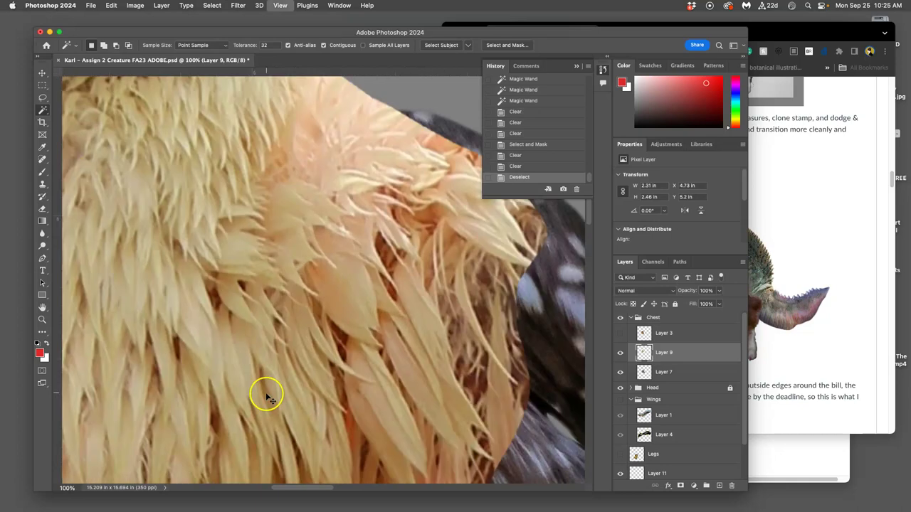
pyautogui.scroll(-3, 442, 140)
pyautogui.scroll(2, 363, 271)
pyautogui.hscroll(-2, 364, 271)
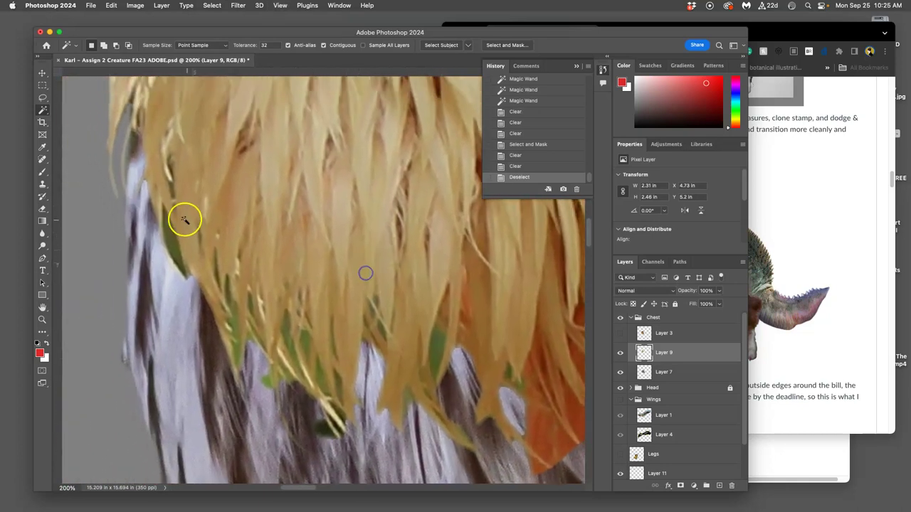
pyautogui.click(173, 242)
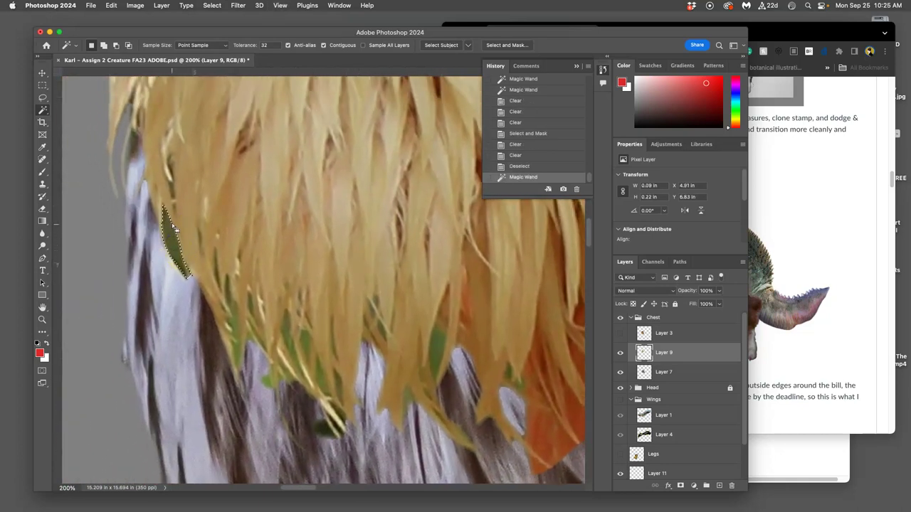
pyautogui.keyDown('shift'); pyautogui.click(171, 178); pyautogui.keyUp('shift')
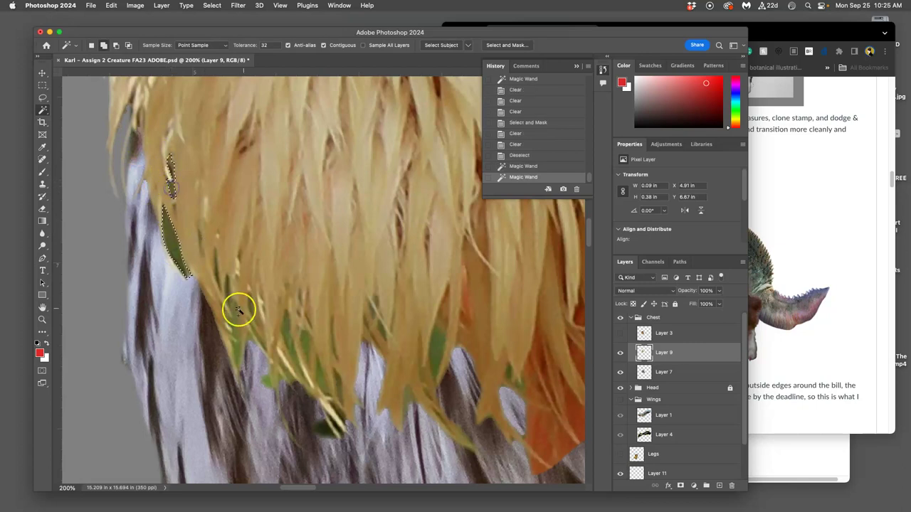
pyautogui.keyDown('shift'); pyautogui.click(216, 273); pyautogui.keyUp('shift')
pyautogui.keyDown('shift'); pyautogui.click(230, 304); pyautogui.keyUp('shift')
pyautogui.keyDown('shift'); pyautogui.click(252, 305); pyautogui.keyUp('shift')
pyautogui.keyDown('shift'); pyautogui.click(296, 350); pyautogui.keyUp('shift')
pyautogui.keyDown('shift'); pyautogui.click(268, 383); pyautogui.keyUp('shift')
pyautogui.keyDown('shift'); pyautogui.click(305, 337); pyautogui.keyUp('shift')
pyautogui.keyDown('shift'); pyautogui.click(318, 365); pyautogui.keyUp('shift')
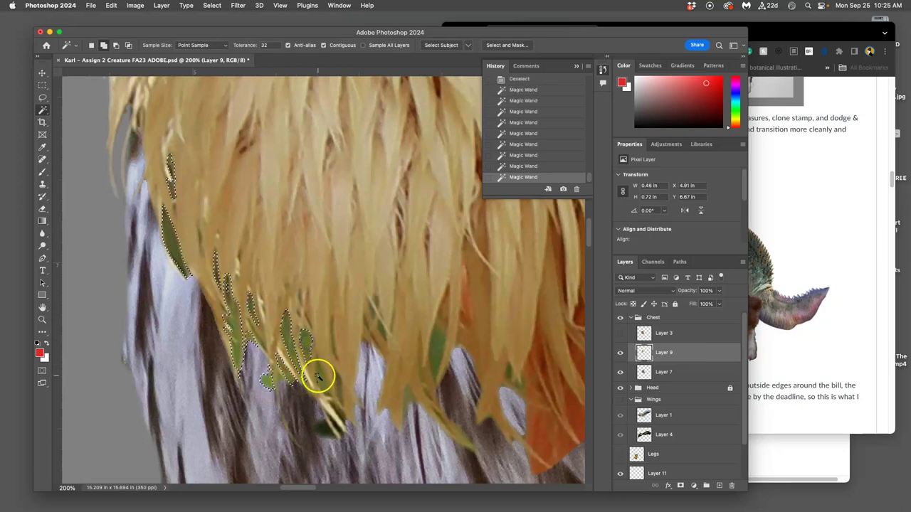
pyautogui.keyDown('shift'); pyautogui.click(338, 390); pyautogui.keyUp('shift')
pyautogui.keyDown('shift'); pyautogui.click(332, 344); pyautogui.keyUp('shift')
pyautogui.keyDown('shift'); pyautogui.click(382, 328); pyautogui.keyUp('shift')
pyautogui.keyDown('shift'); pyautogui.click(439, 353); pyautogui.keyUp('shift')
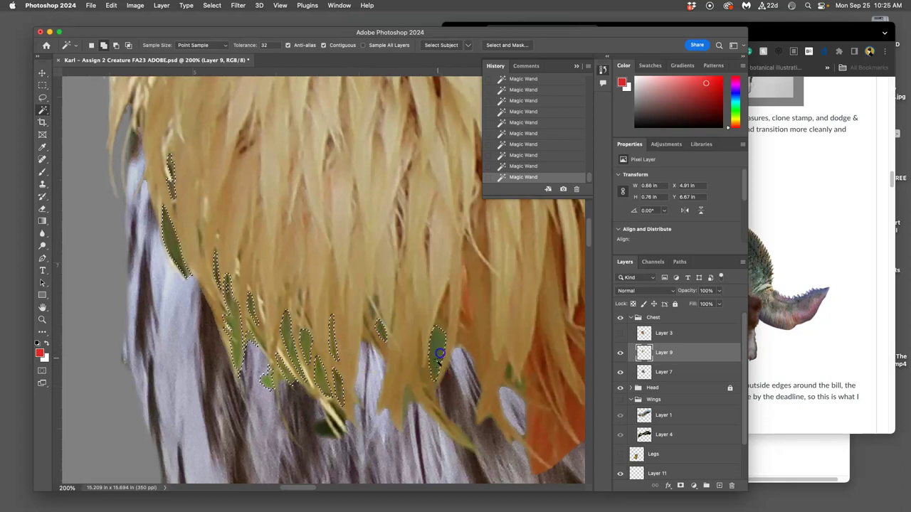
pyautogui.keyDown('shift'); pyautogui.click(408, 395); pyautogui.keyUp('shift')
pyautogui.keyDown('shift'); pyautogui.click(324, 429); pyautogui.keyUp('shift')
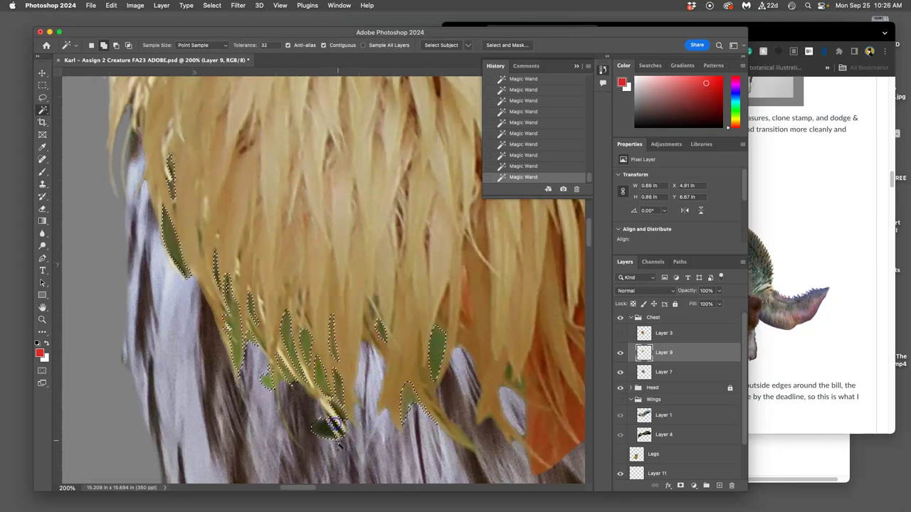
pyautogui.keyDown('shift'); pyautogui.click(471, 429); pyautogui.keyUp('shift')
pyautogui.keyDown('shift'); pyautogui.click(511, 373); pyautogui.keyUp('shift')
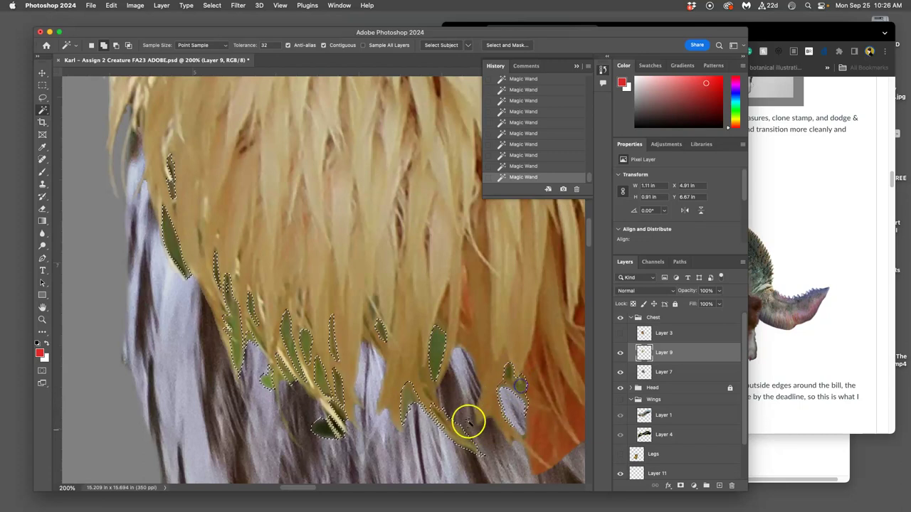
pyautogui.keyDown('shift'); pyautogui.click(200, 242); pyautogui.keyUp('shift')
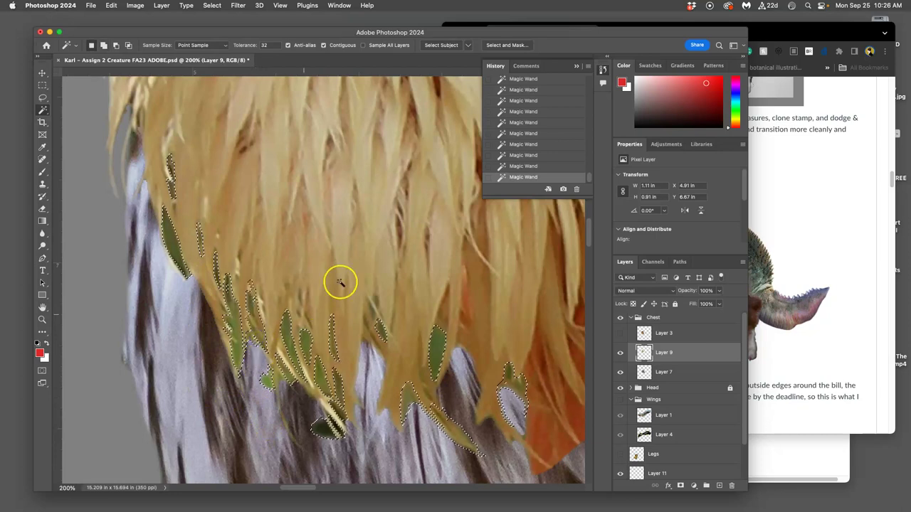
# Refine the green-sliver selection in Select and Mask, delete it, and deselect.
pyautogui.click(509, 44)
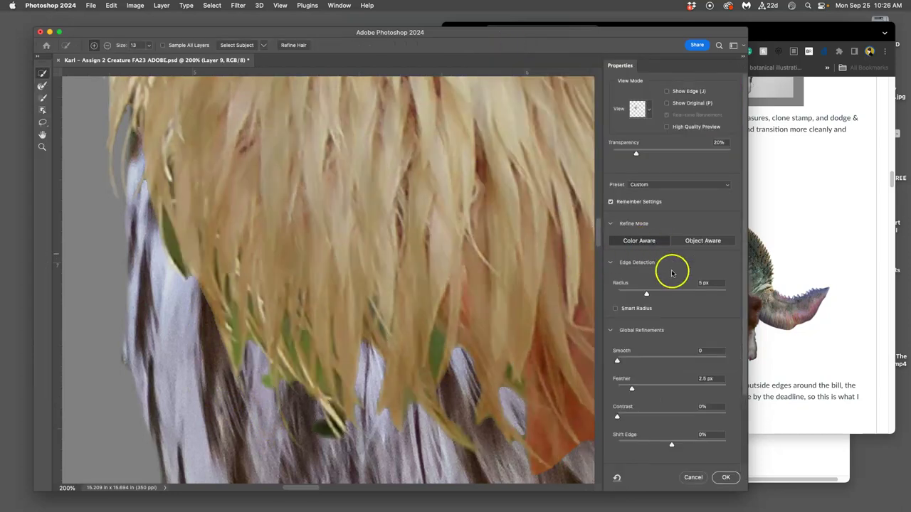
pyautogui.click(726, 478)
pyautogui.press('Delete')
pyautogui.press('Delete')
pyautogui.press('Delete')
pyautogui.press('super+d')
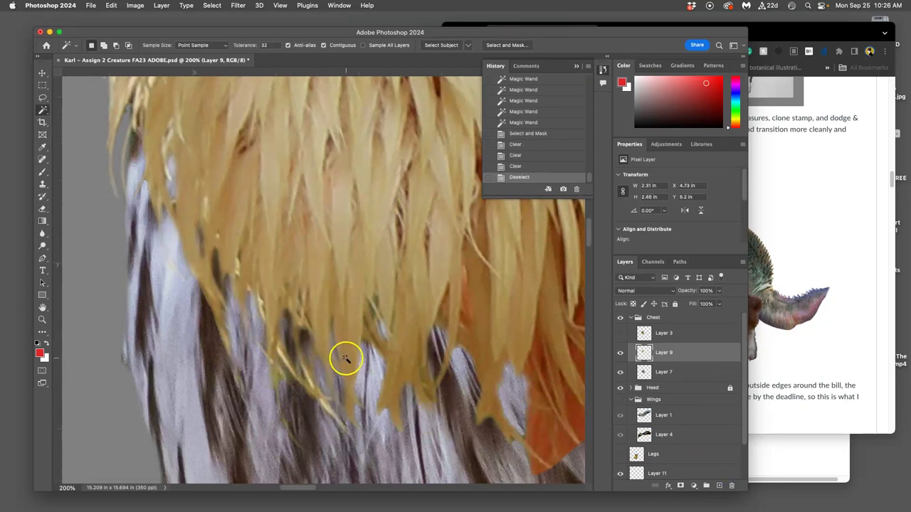
pyautogui.scroll(-5, 345, 359)
# Lasso the stray orange fur at the chest top near the neck plus the small gap, and refine edges.
pyautogui.moveTo(373, 349); pyautogui.dragTo(345, 367)
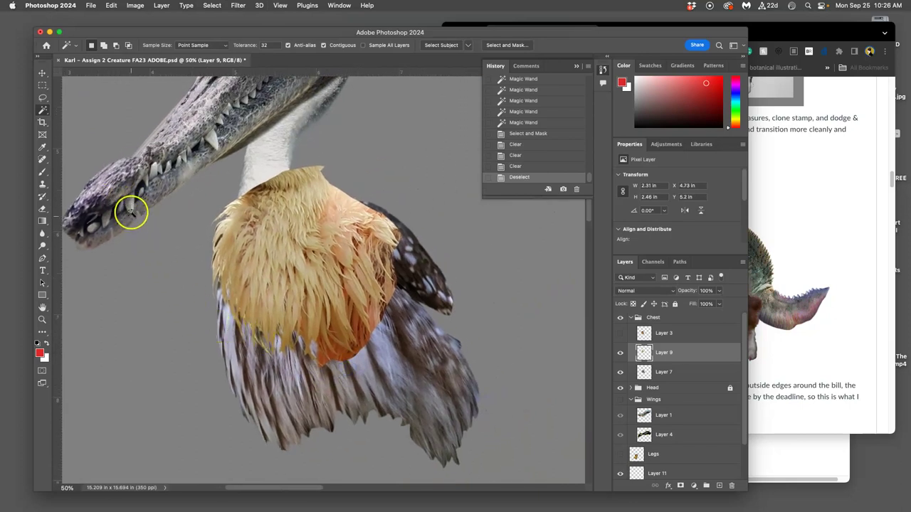
pyautogui.click(43, 209)
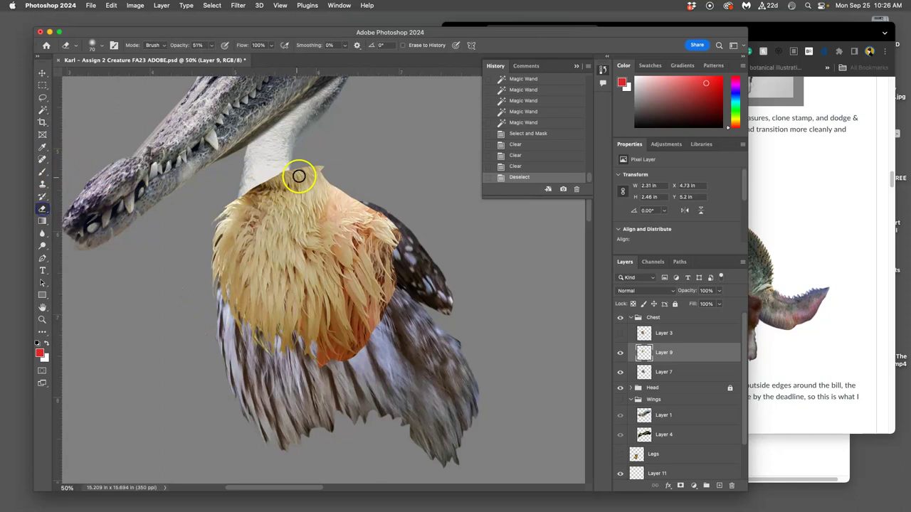
pyautogui.click(210, 45)
pyautogui.click(43, 96)
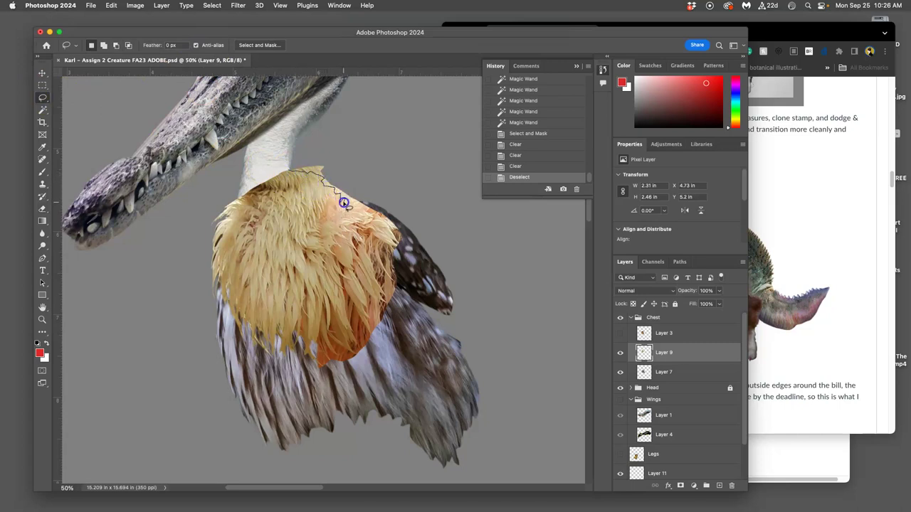
pyautogui.moveTo(320, 148); pyautogui.dragTo(293, 154)
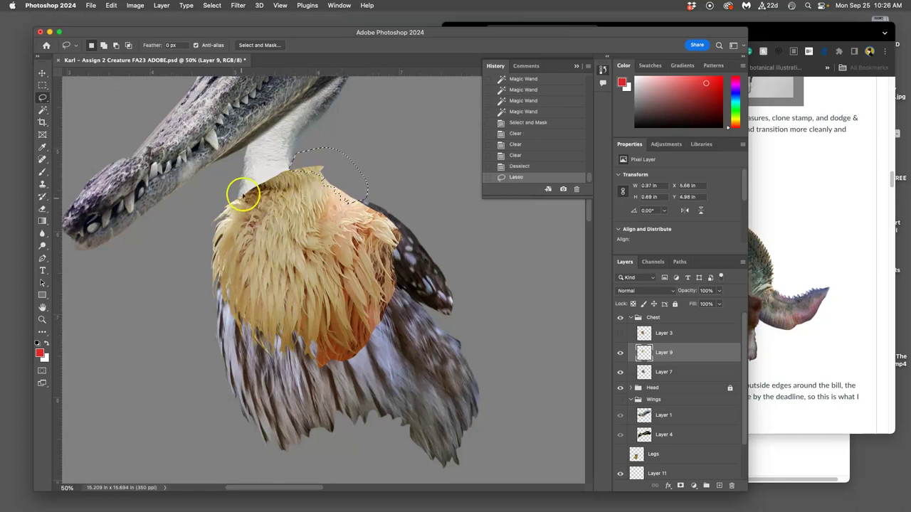
pyautogui.press('shift')
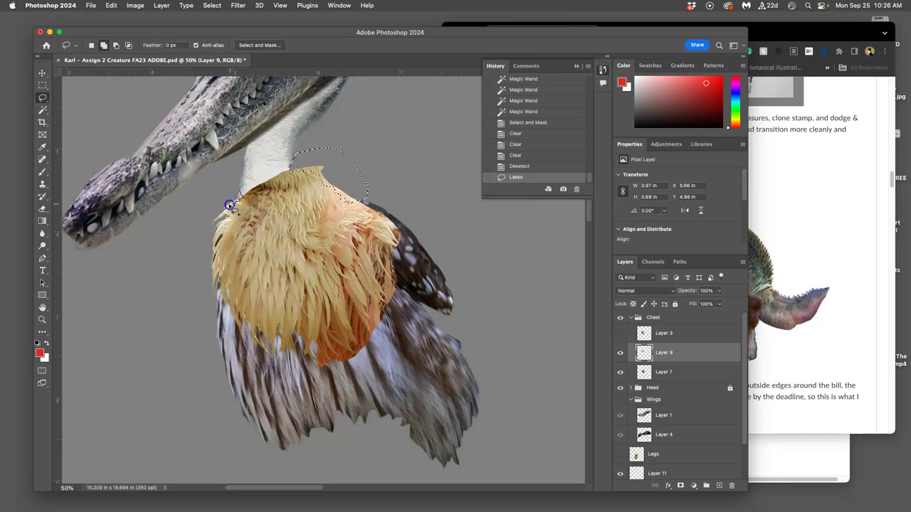
pyautogui.moveTo(220, 194)
pyautogui.mouseDown()
pyautogui.moveTo(242, 178)
pyautogui.moveTo(249, 186)
pyautogui.moveTo(235, 201)
pyautogui.mouseUp()
pyautogui.click(280, 46)
pyautogui.click(725, 480)
# Delete the stray fur, comparing with undo and redo, then deselect and zoom out.
pyautogui.scroll(6, 491, 265)
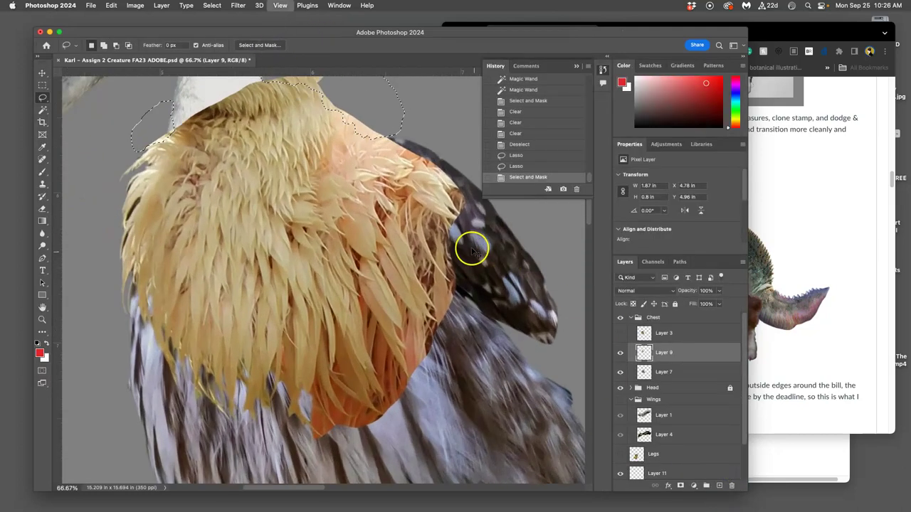
pyautogui.scroll(10, 390, 319)
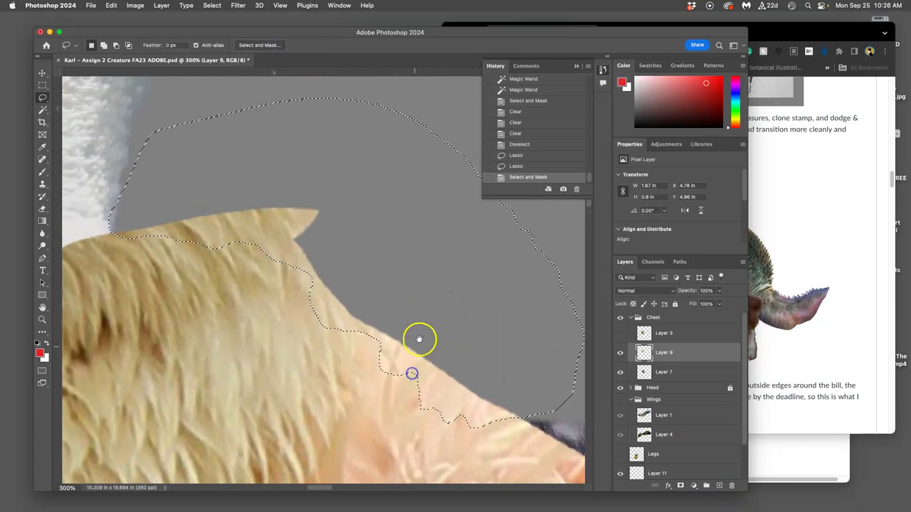
pyautogui.press('Delete')
pyautogui.press('Delete')
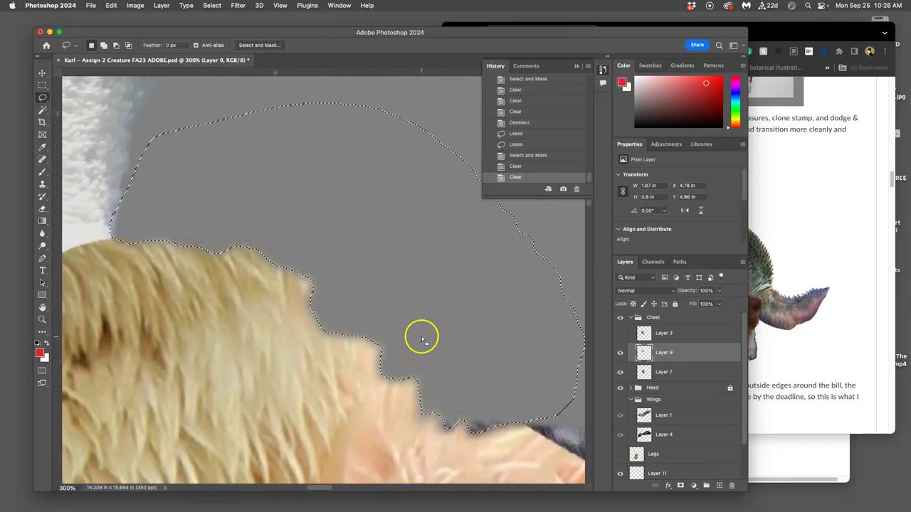
pyautogui.press('super+z')
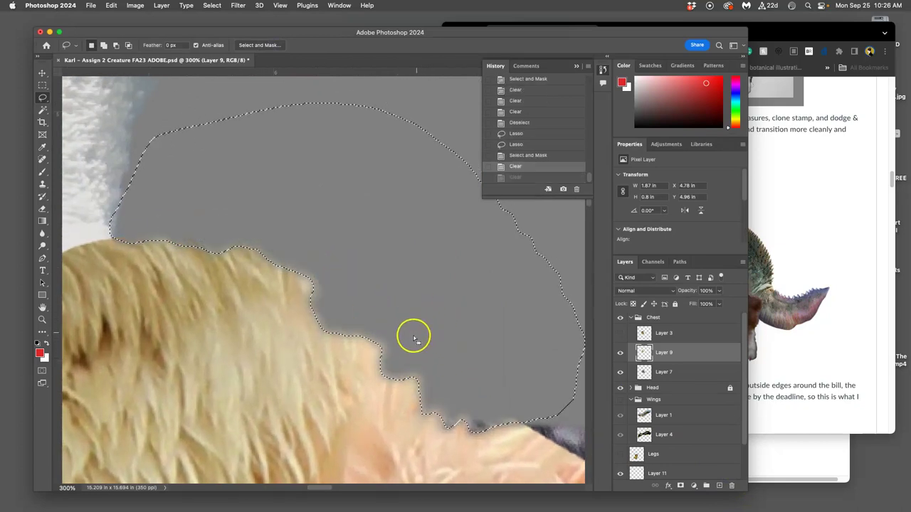
pyautogui.press('shift+super+z')
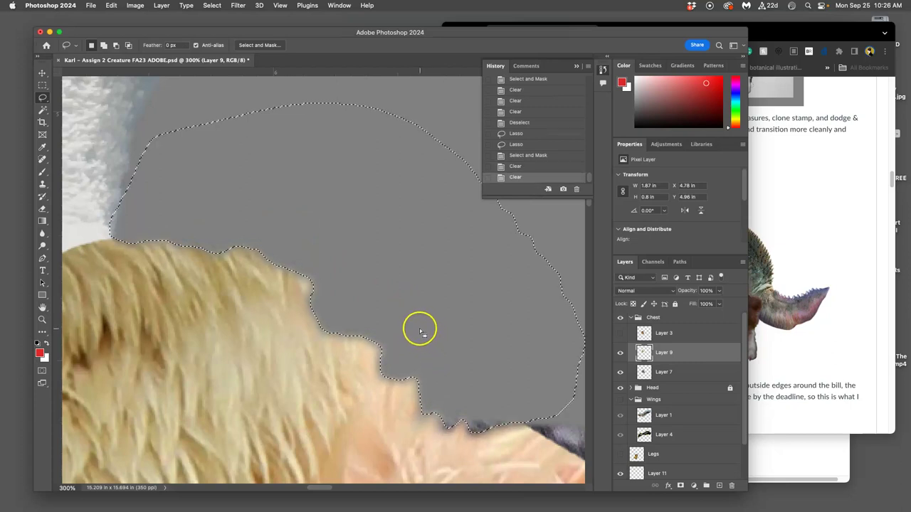
pyautogui.press('super+z')
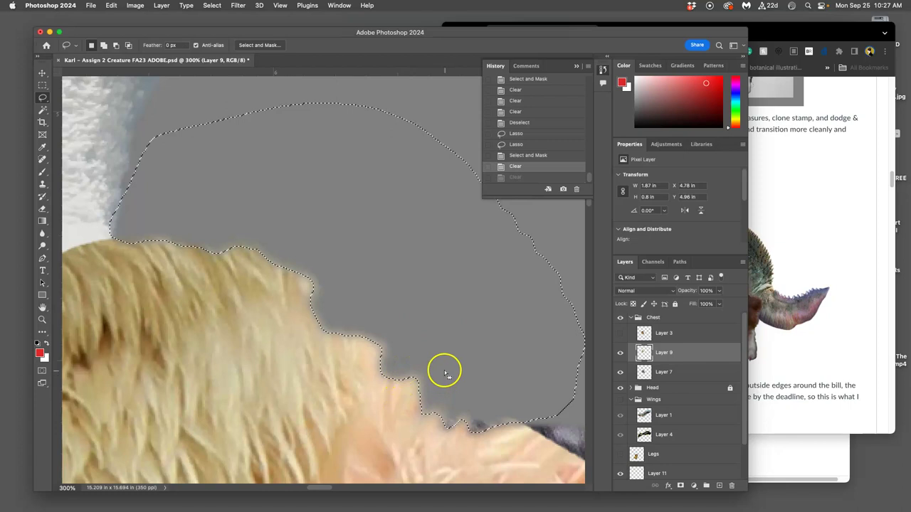
pyautogui.press('super+d')
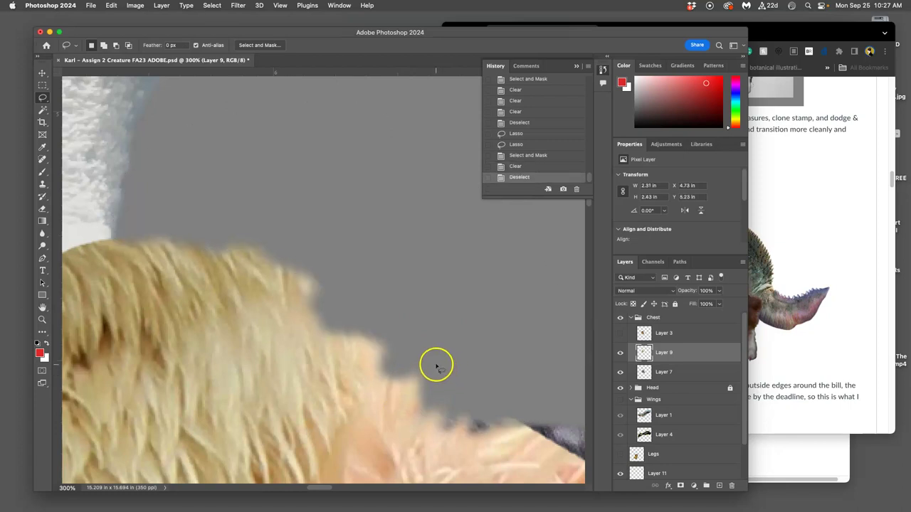
pyautogui.press('super+1')
pyautogui.press('super+minus')
pyautogui.press('super+minus')
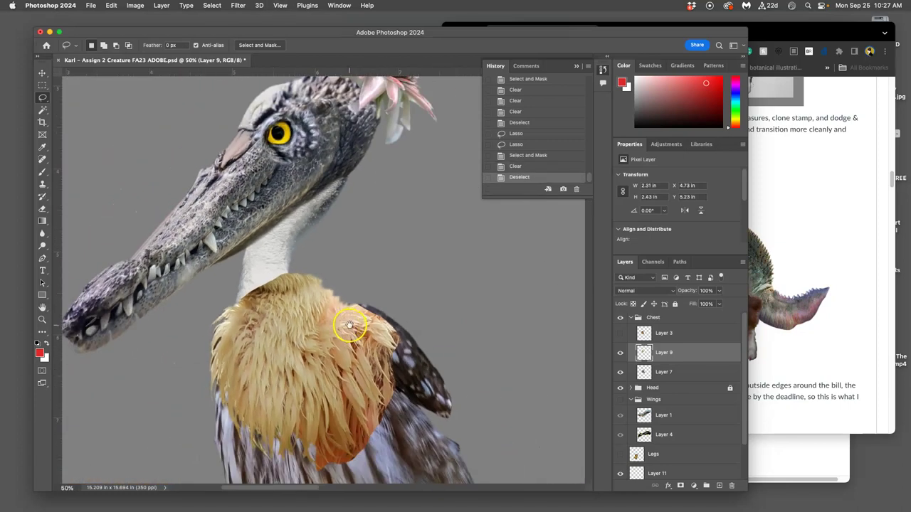
# Set the Eraser to 100% opacity and erase the chest's top edge to reveal more white neck.
pyautogui.scroll(-5, 337, 236)
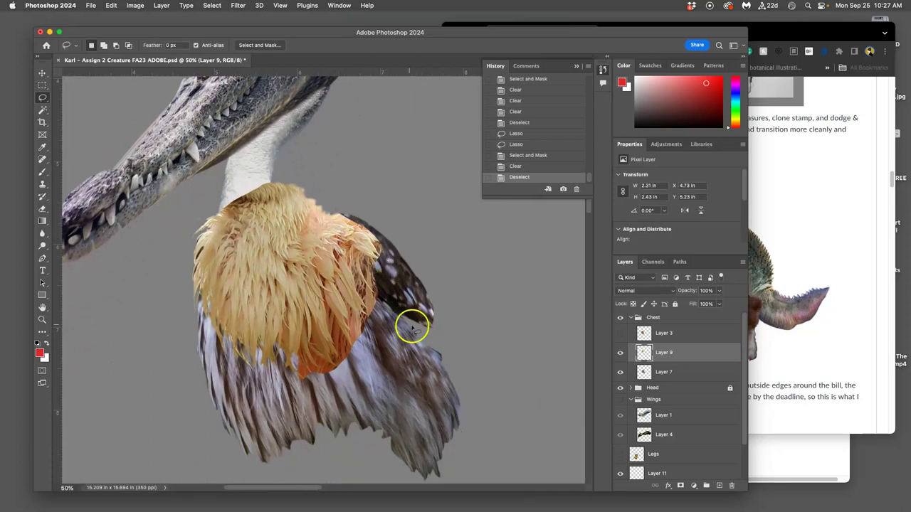
pyautogui.click(42, 208)
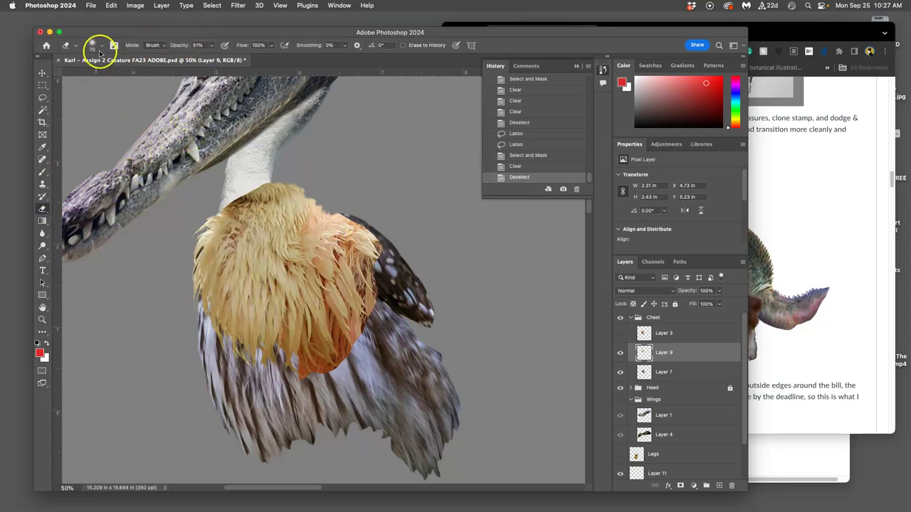
pyautogui.click(212, 45)
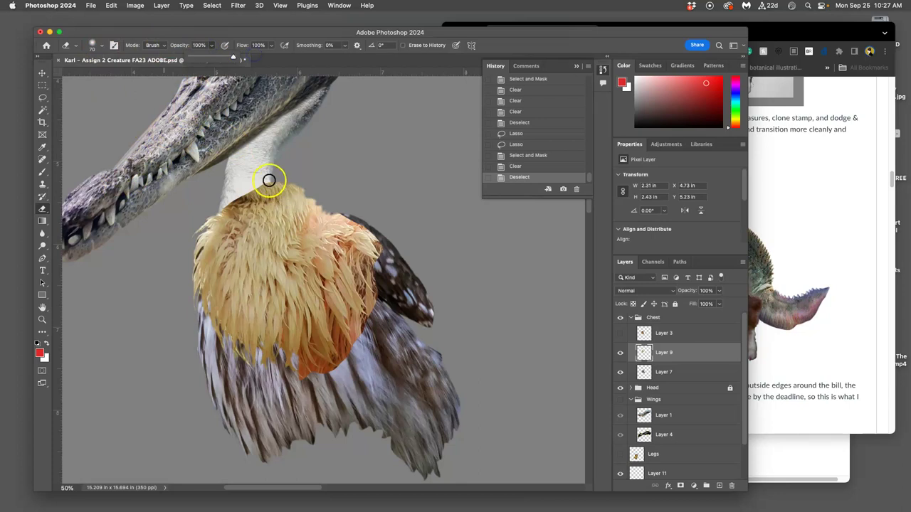
pyautogui.click(267, 181)
pyautogui.moveTo(257, 185)
pyautogui.mouseDown()
pyautogui.moveTo(232, 199)
pyautogui.moveTo(251, 184)
pyautogui.mouseUp()
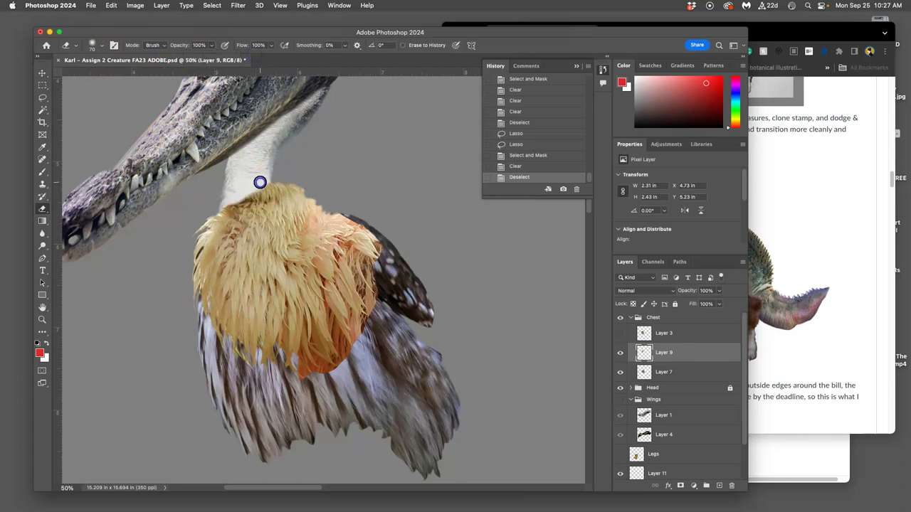
# Erase the orange chest's lower edge back to reveal the striped wing feathers.
pyautogui.click(264, 180)
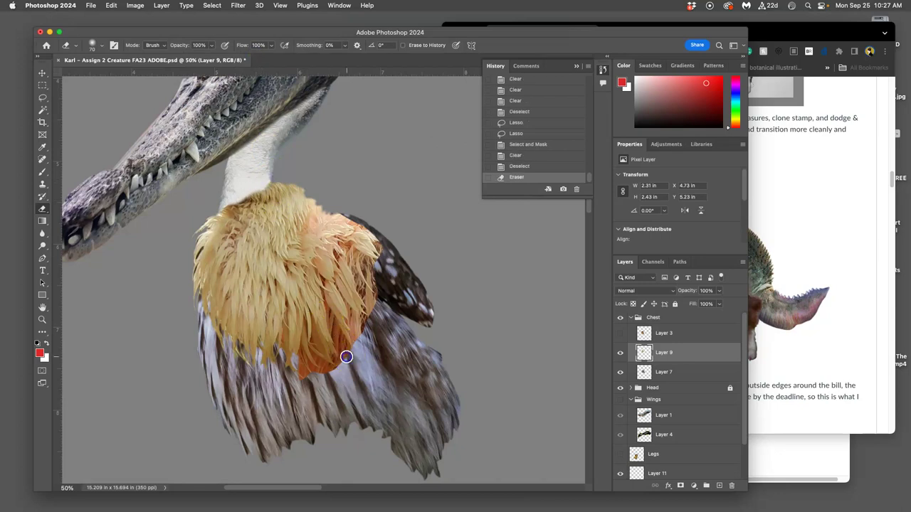
pyautogui.click(351, 356)
pyautogui.click(356, 344)
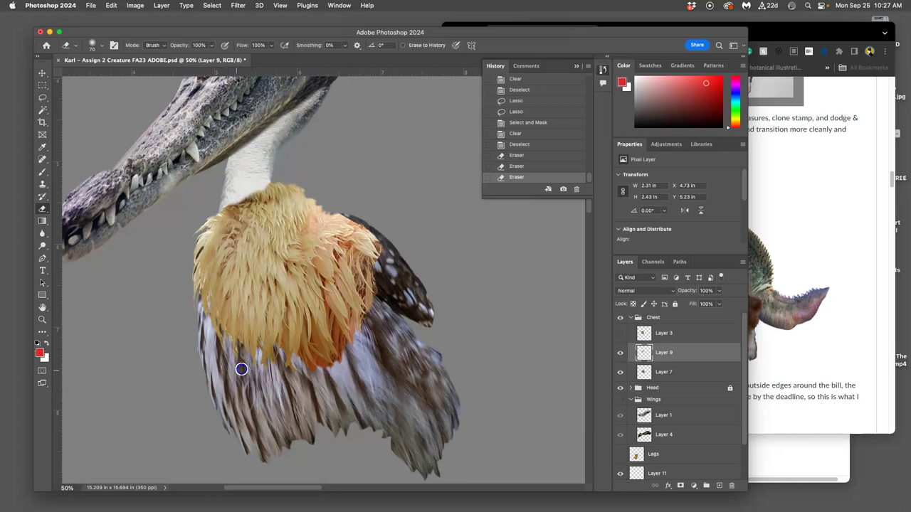
pyautogui.click(262, 372)
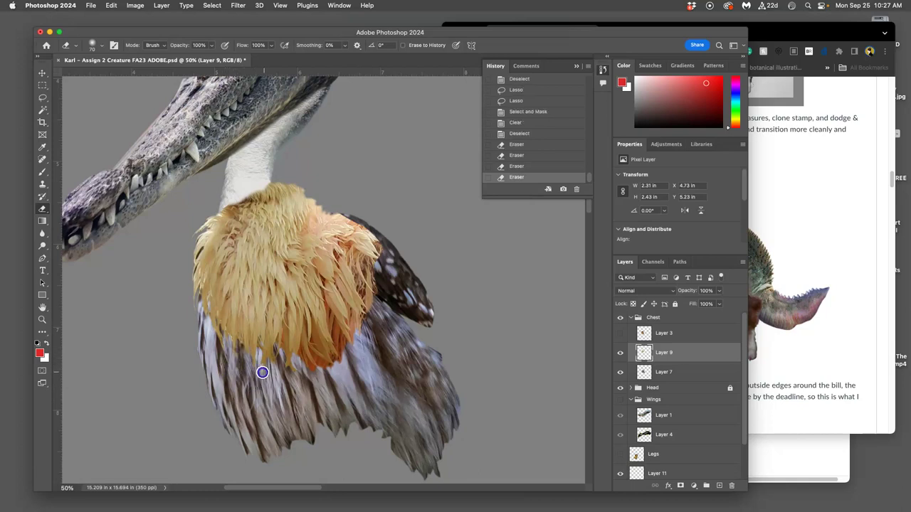
pyautogui.moveTo(254, 388); pyautogui.dragTo(257, 412)
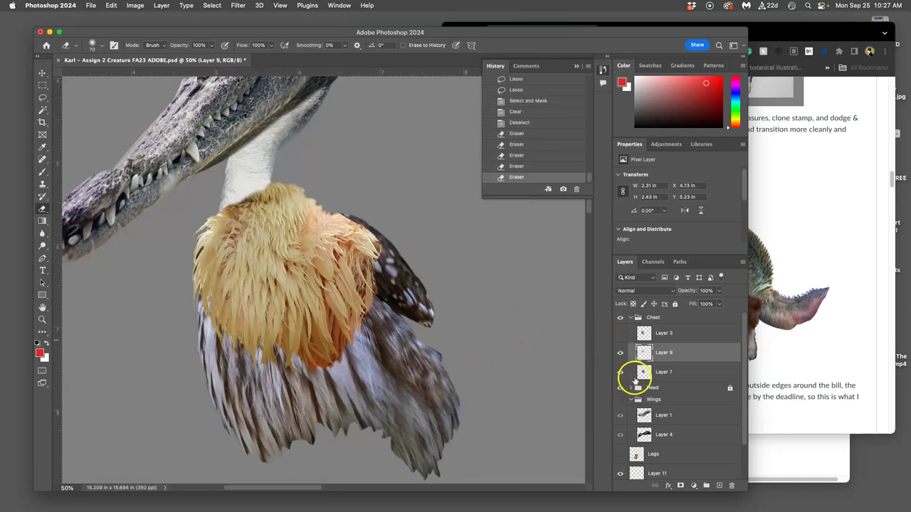
# Turn on the bee-fur Layer 3 and zoom out to see the whole creature.
pyautogui.click(620, 333)
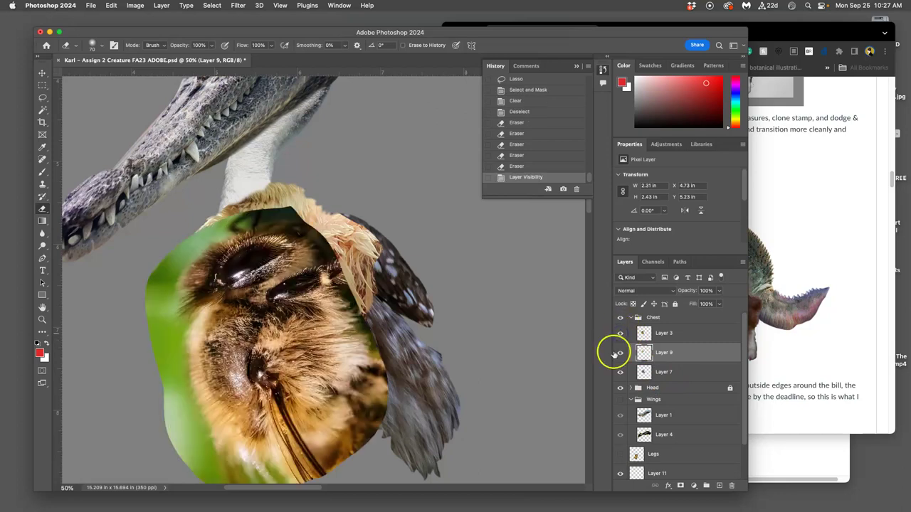
pyautogui.press('super+minus')
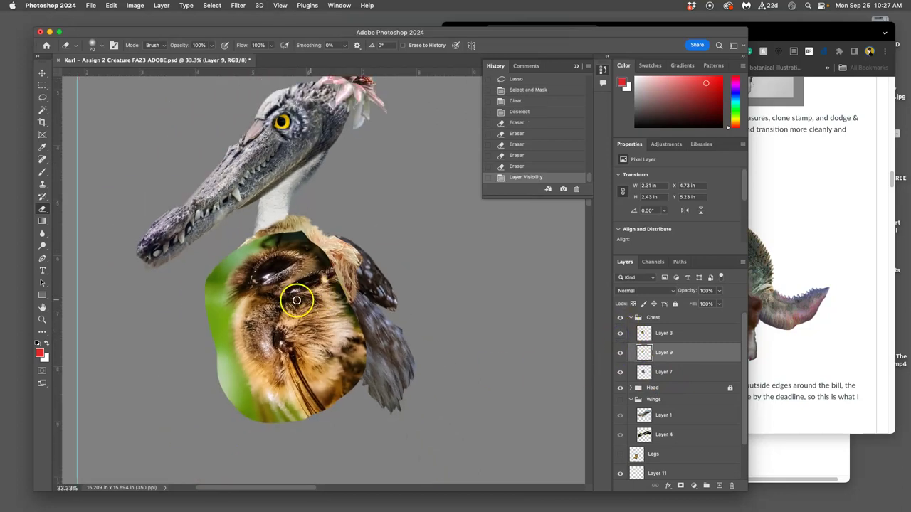
pyautogui.click(42, 97)
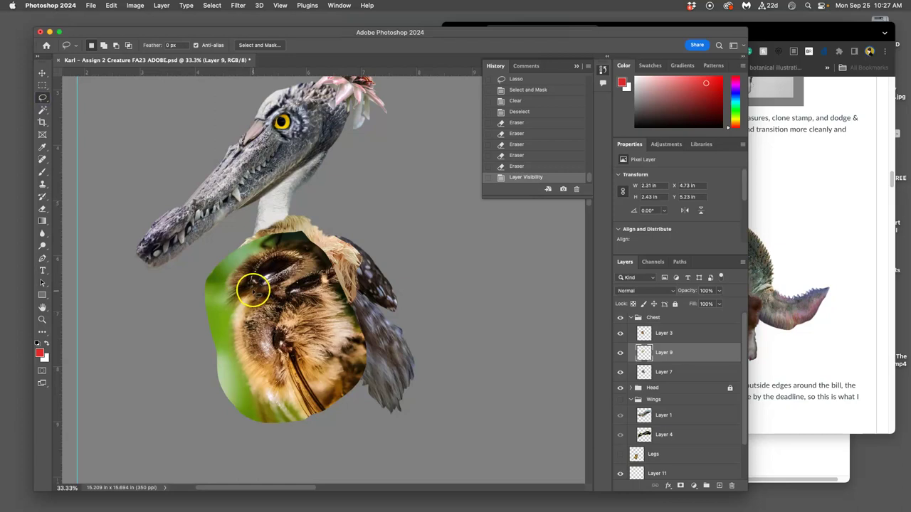
pyautogui.moveTo(243, 297); pyautogui.dragTo(250, 279)
pyautogui.click(253, 255)
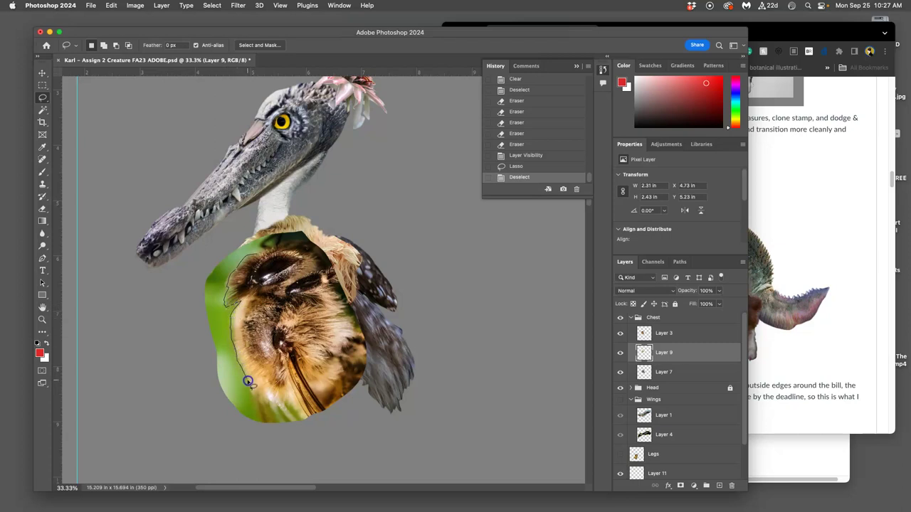
# Lasso around the bee's furry body and invert the selection with Select > Inverse.
pyautogui.moveTo(266, 400); pyautogui.dragTo(282, 397)
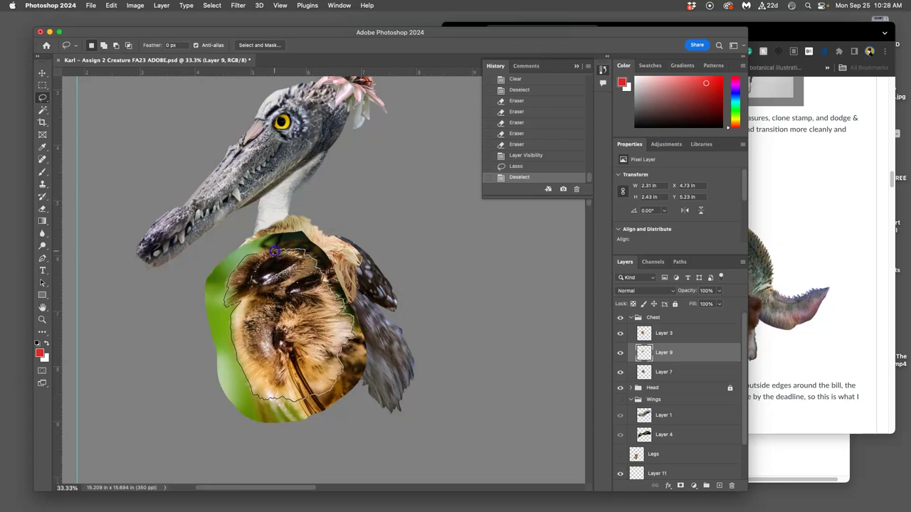
pyautogui.moveTo(262, 253); pyautogui.dragTo(263, 254)
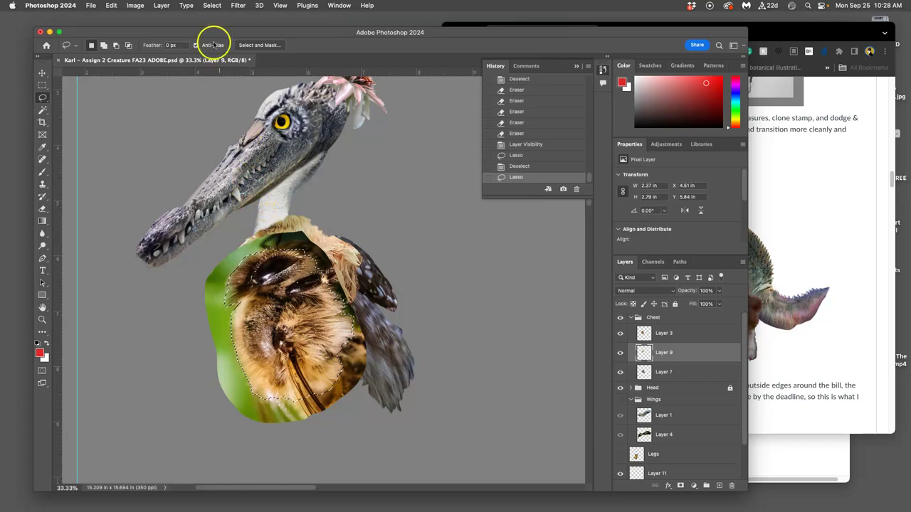
pyautogui.click(212, 5)
pyautogui.click(221, 44)
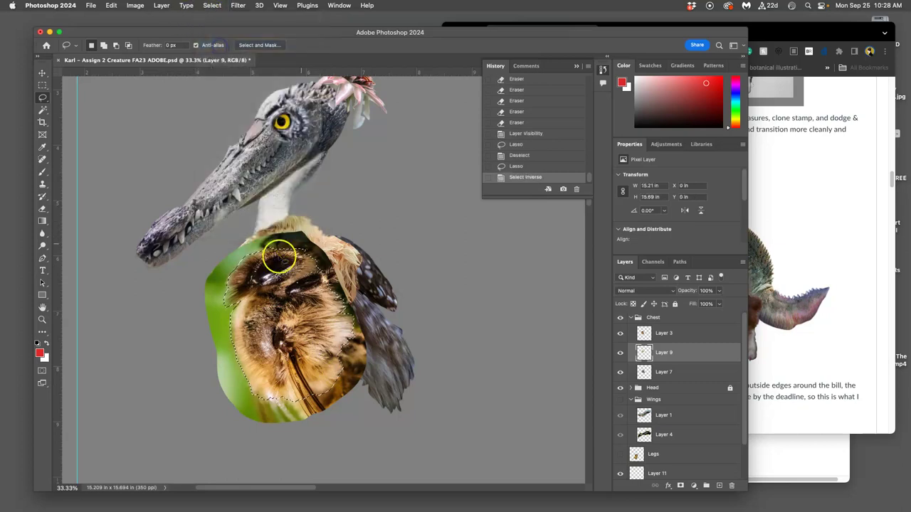